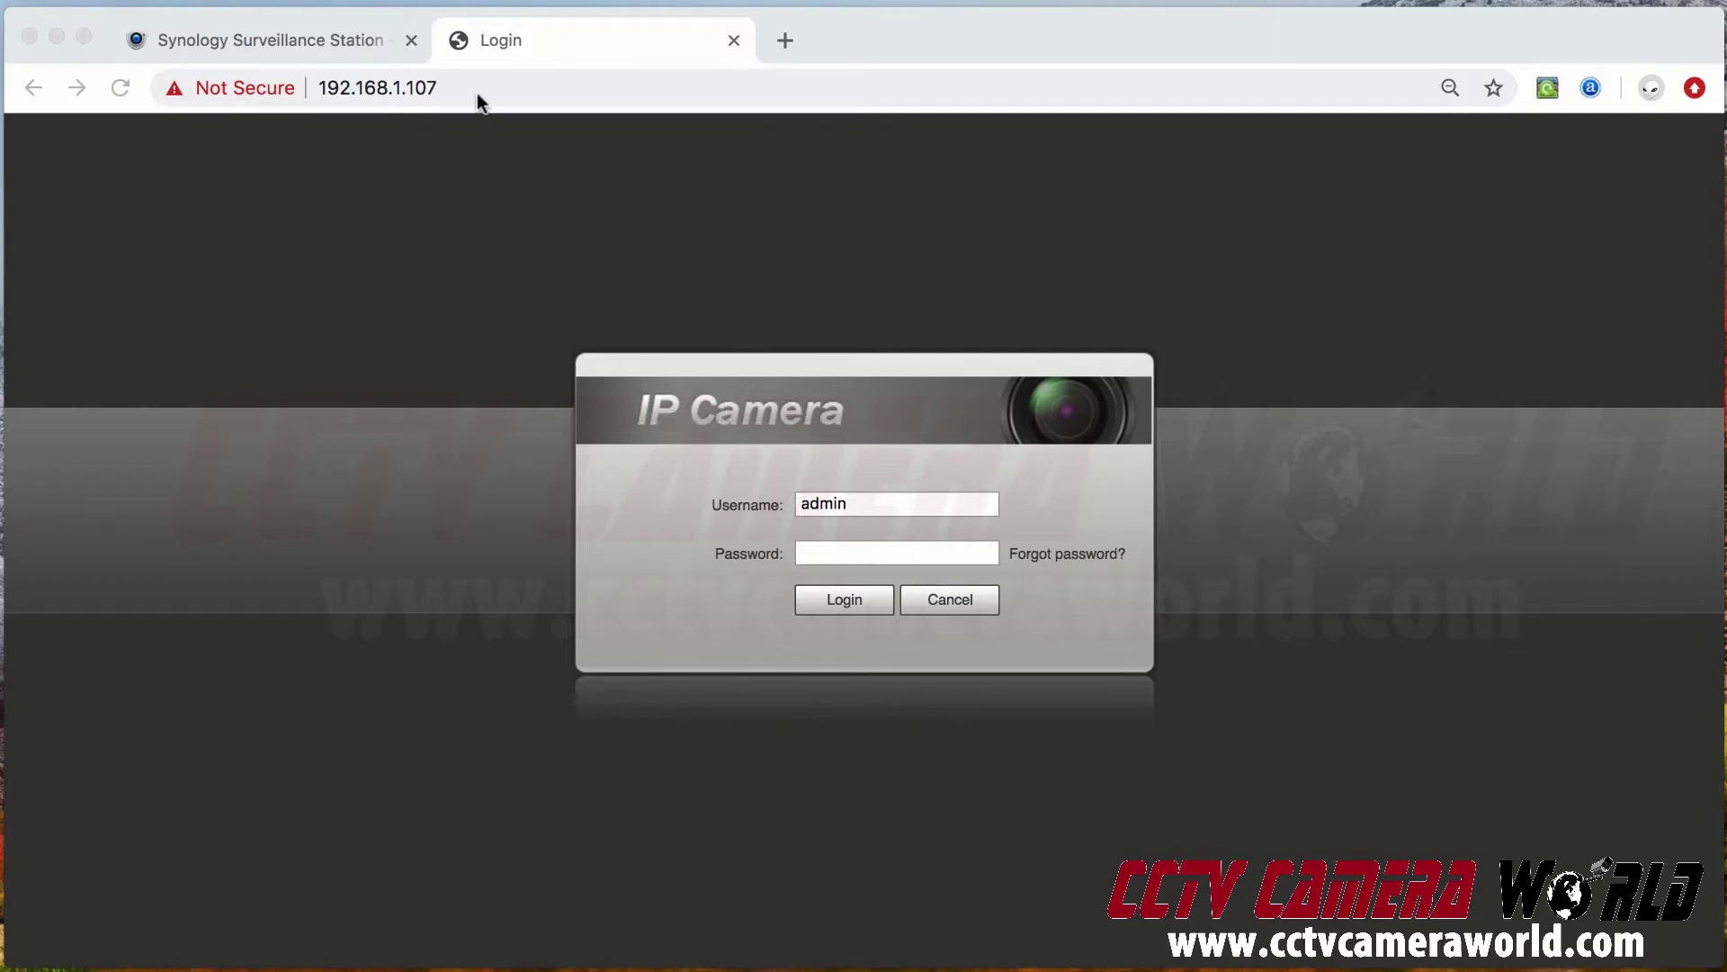
Log into the camera's web interface at 192.168.1.107 with the camera password.
click(504, 87)
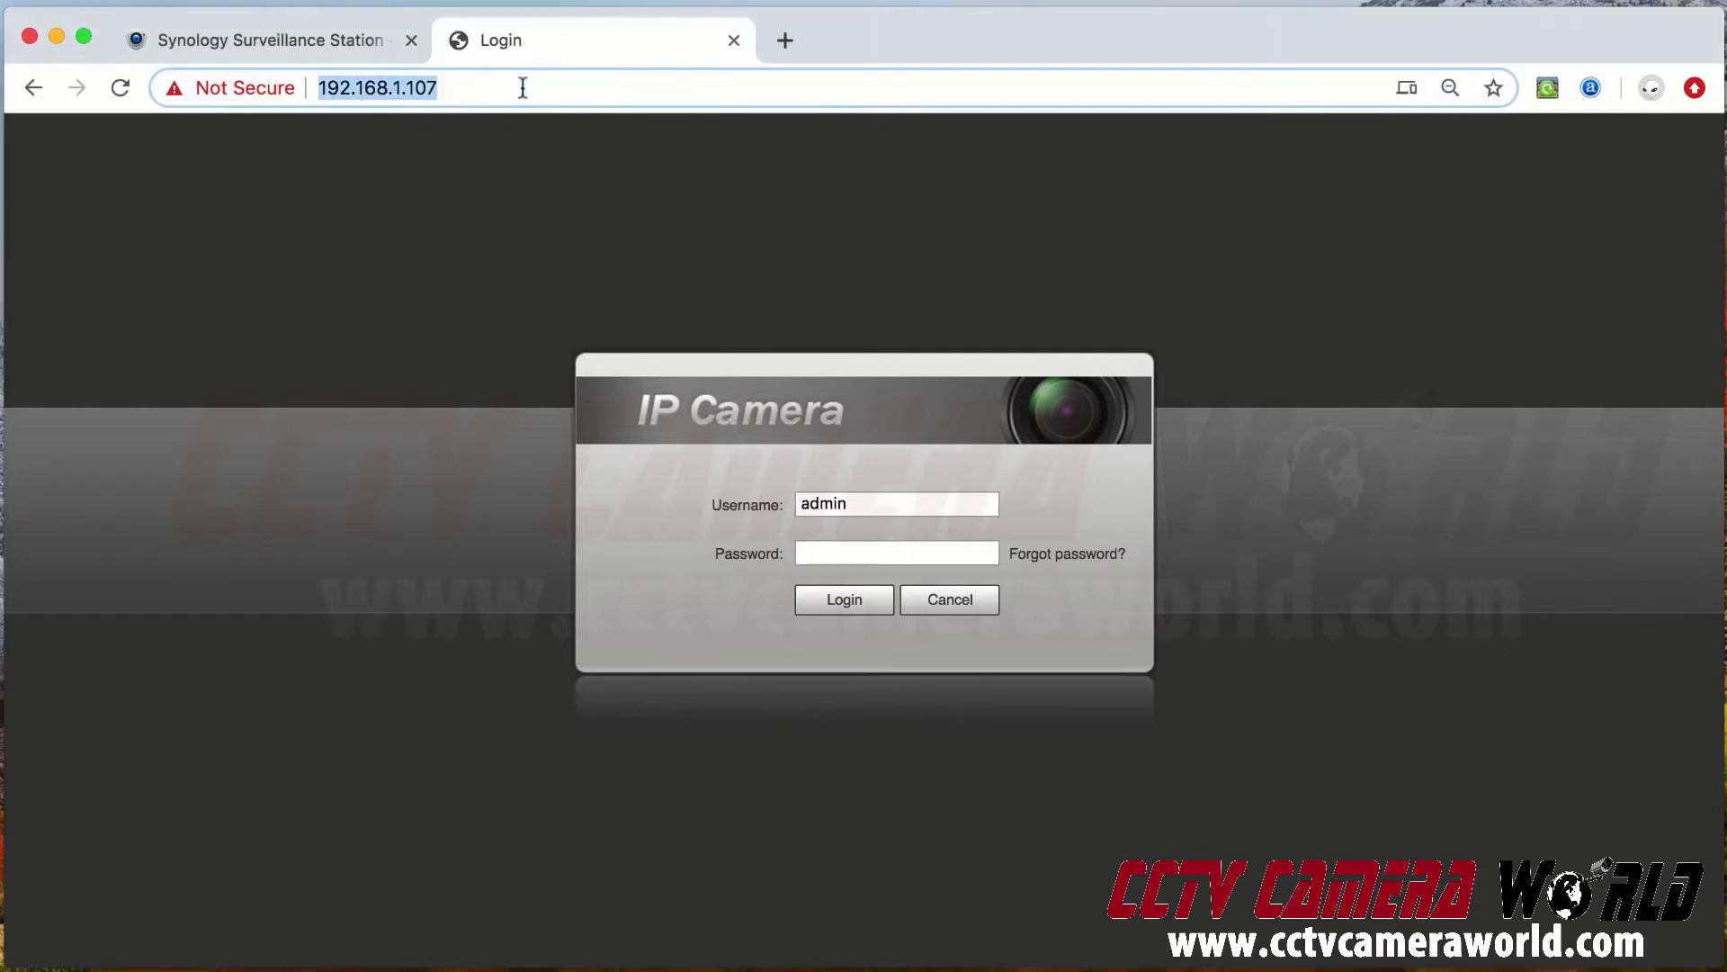
click(887, 549)
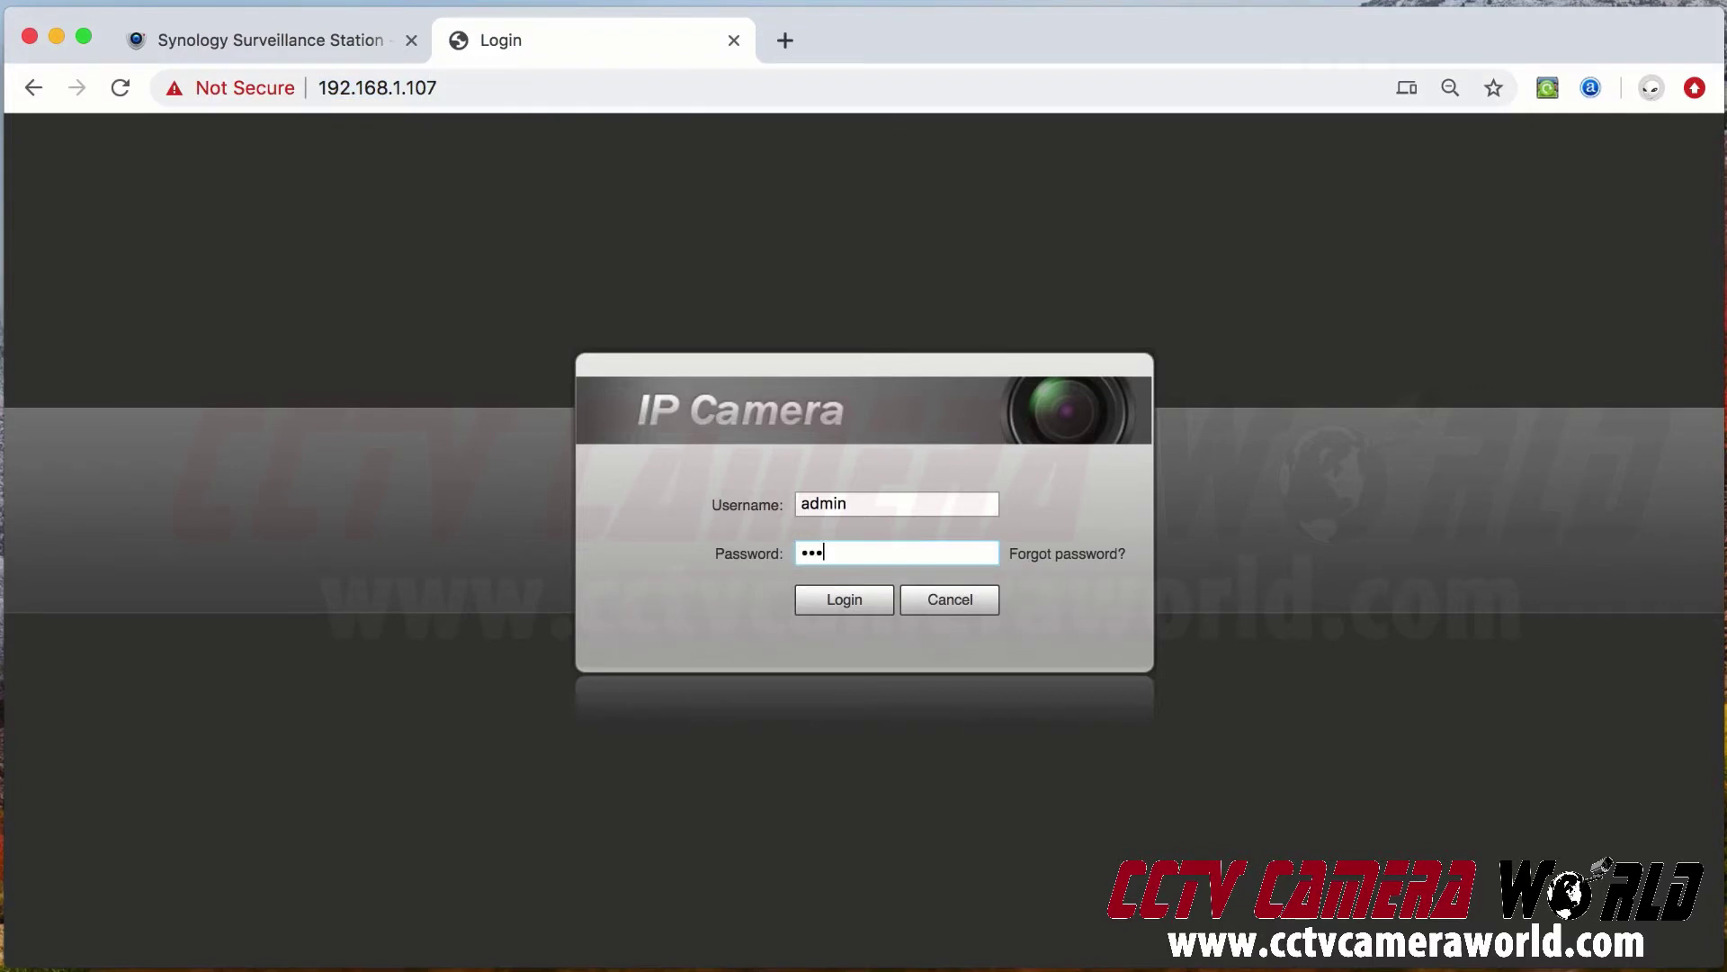
key(Return)
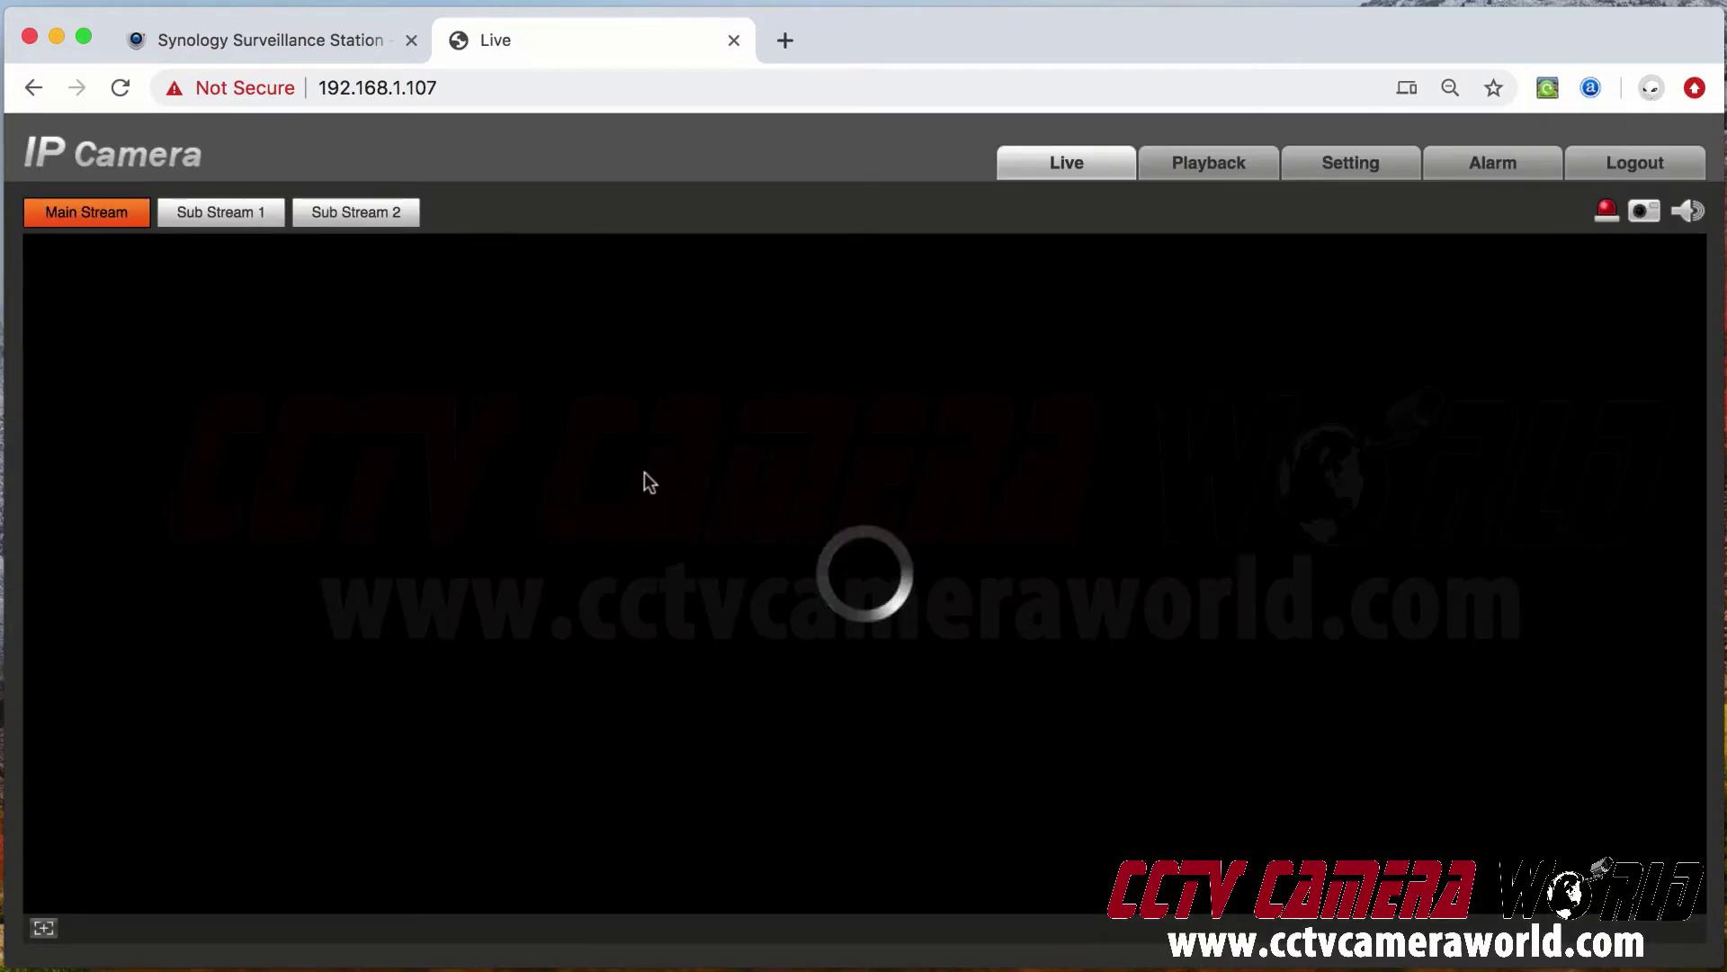
Set the camera's main stream video resolution to 1920*1080(1080P) and save.
click(1345, 169)
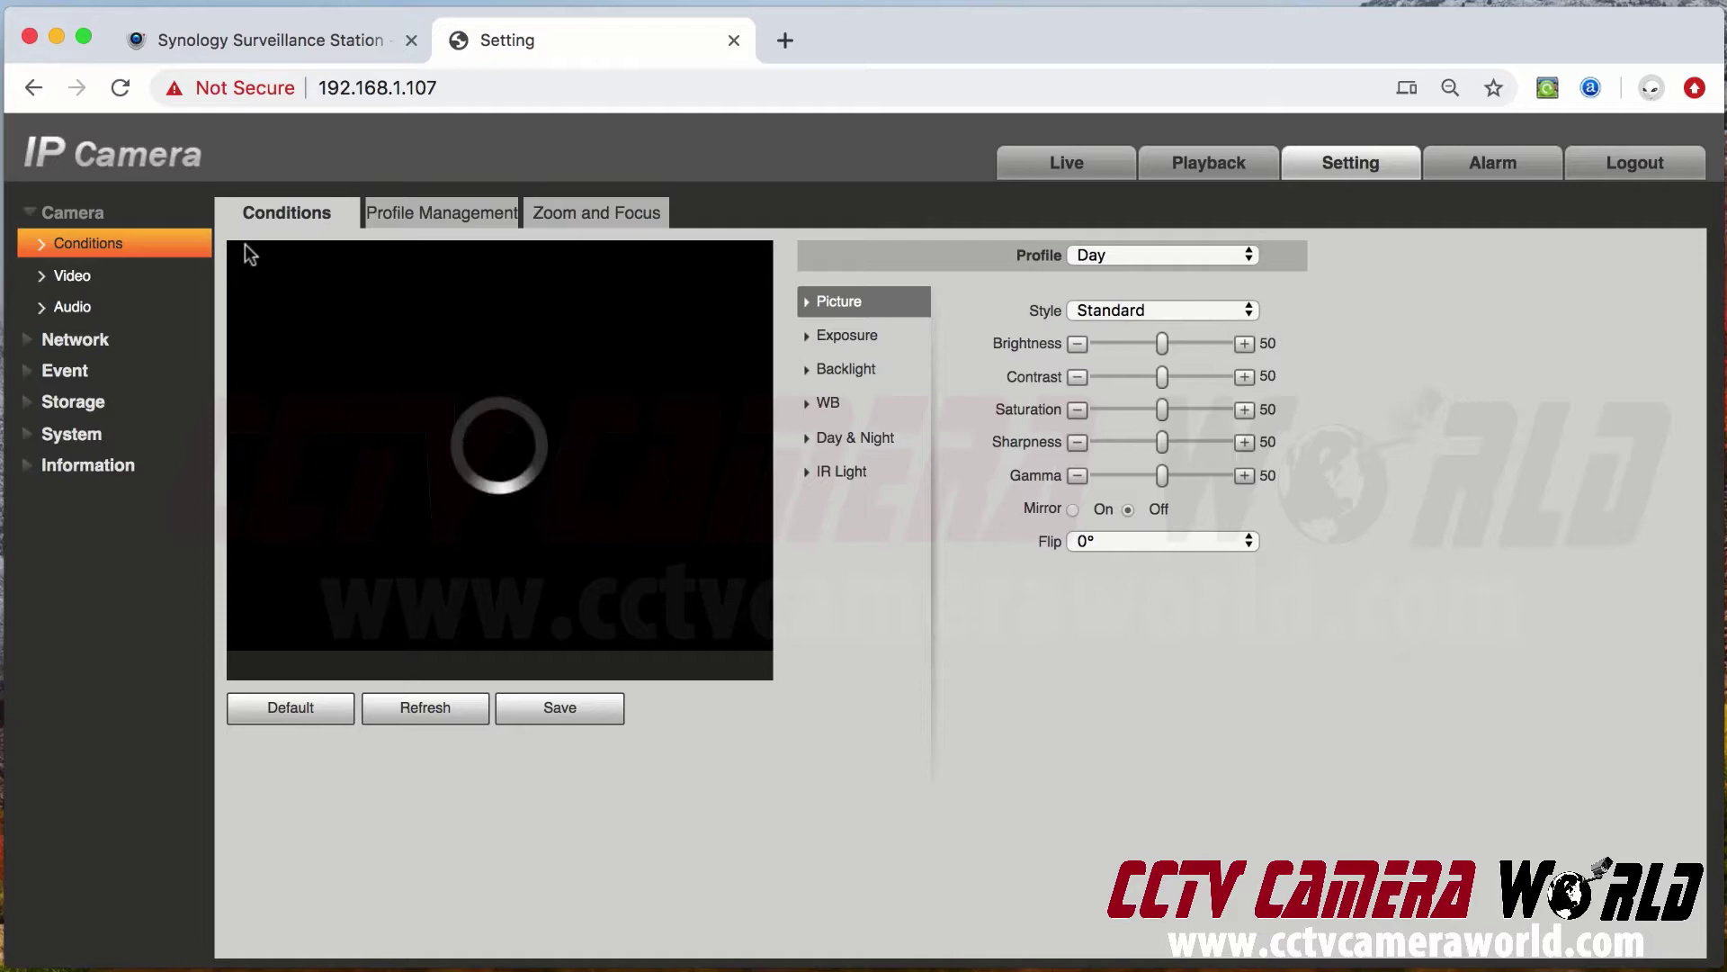
click(129, 281)
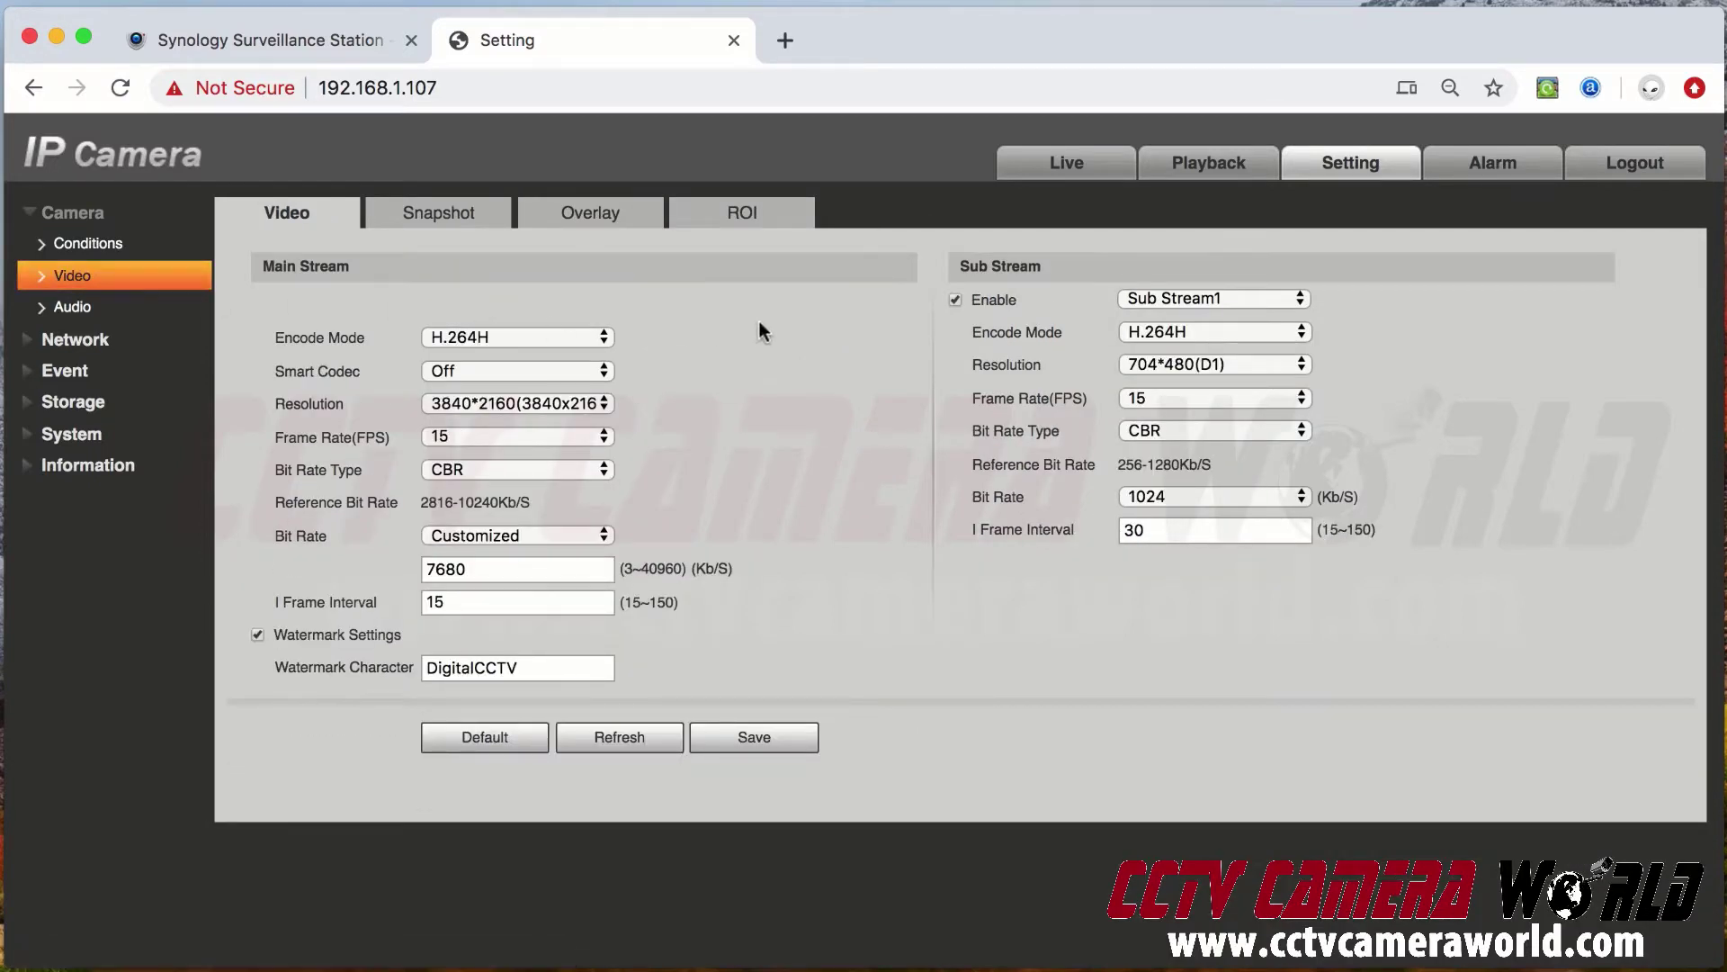
click(502, 401)
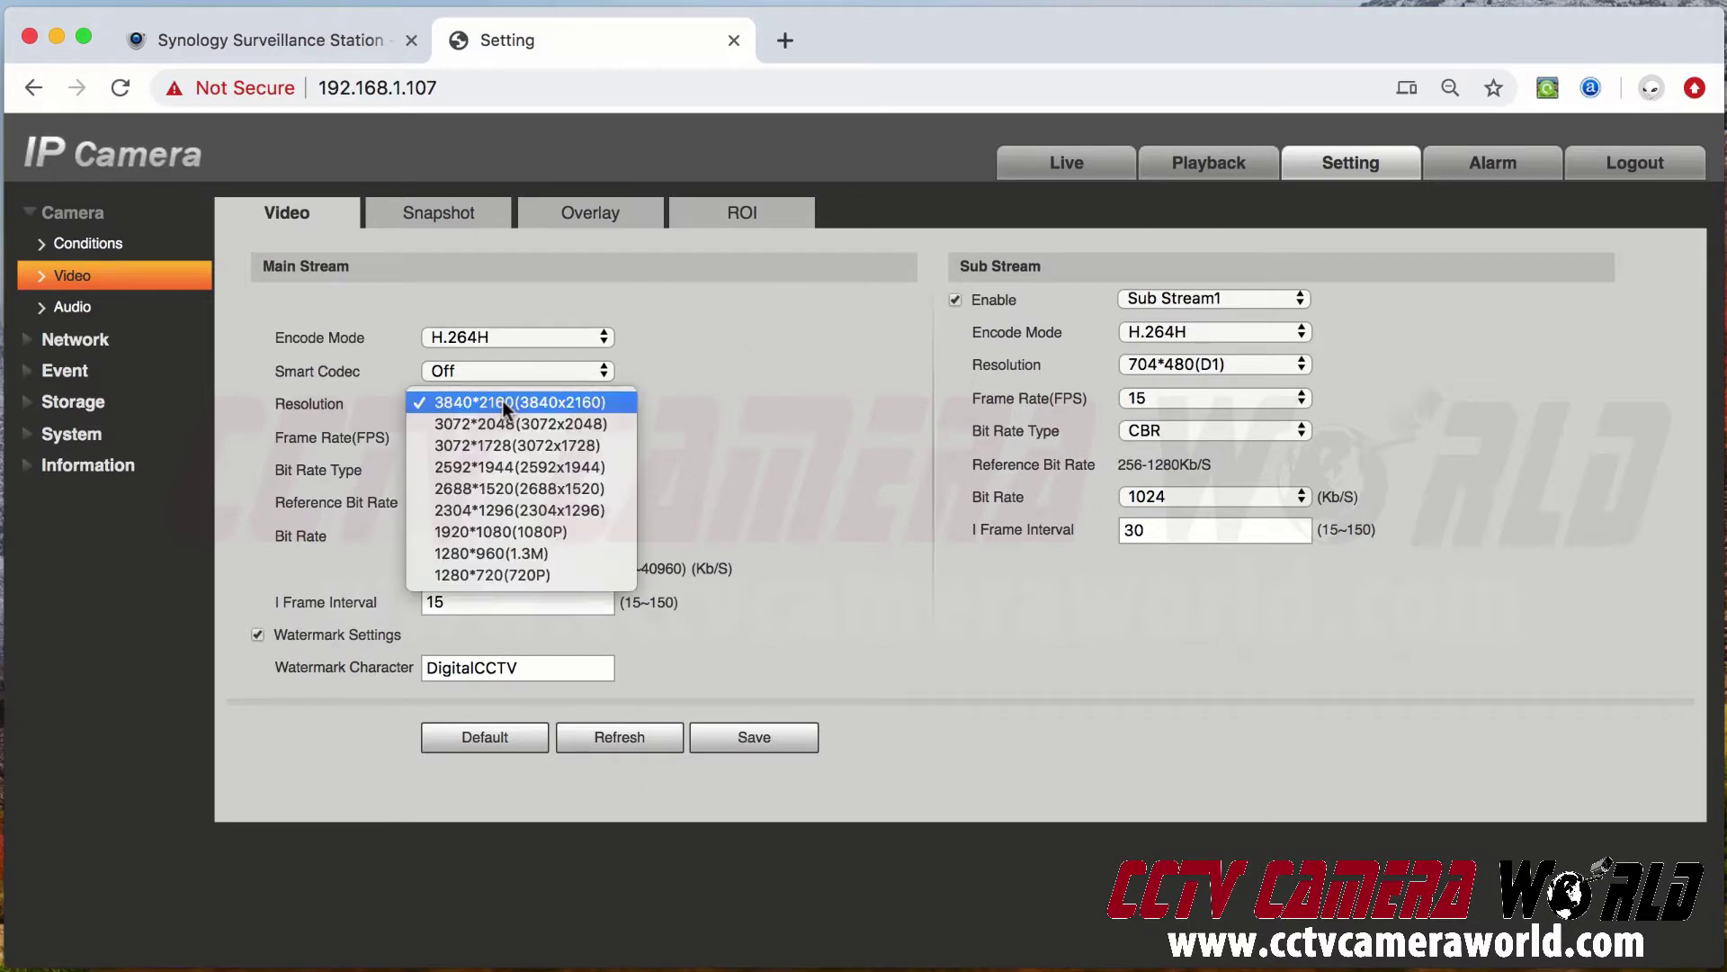
click(546, 531)
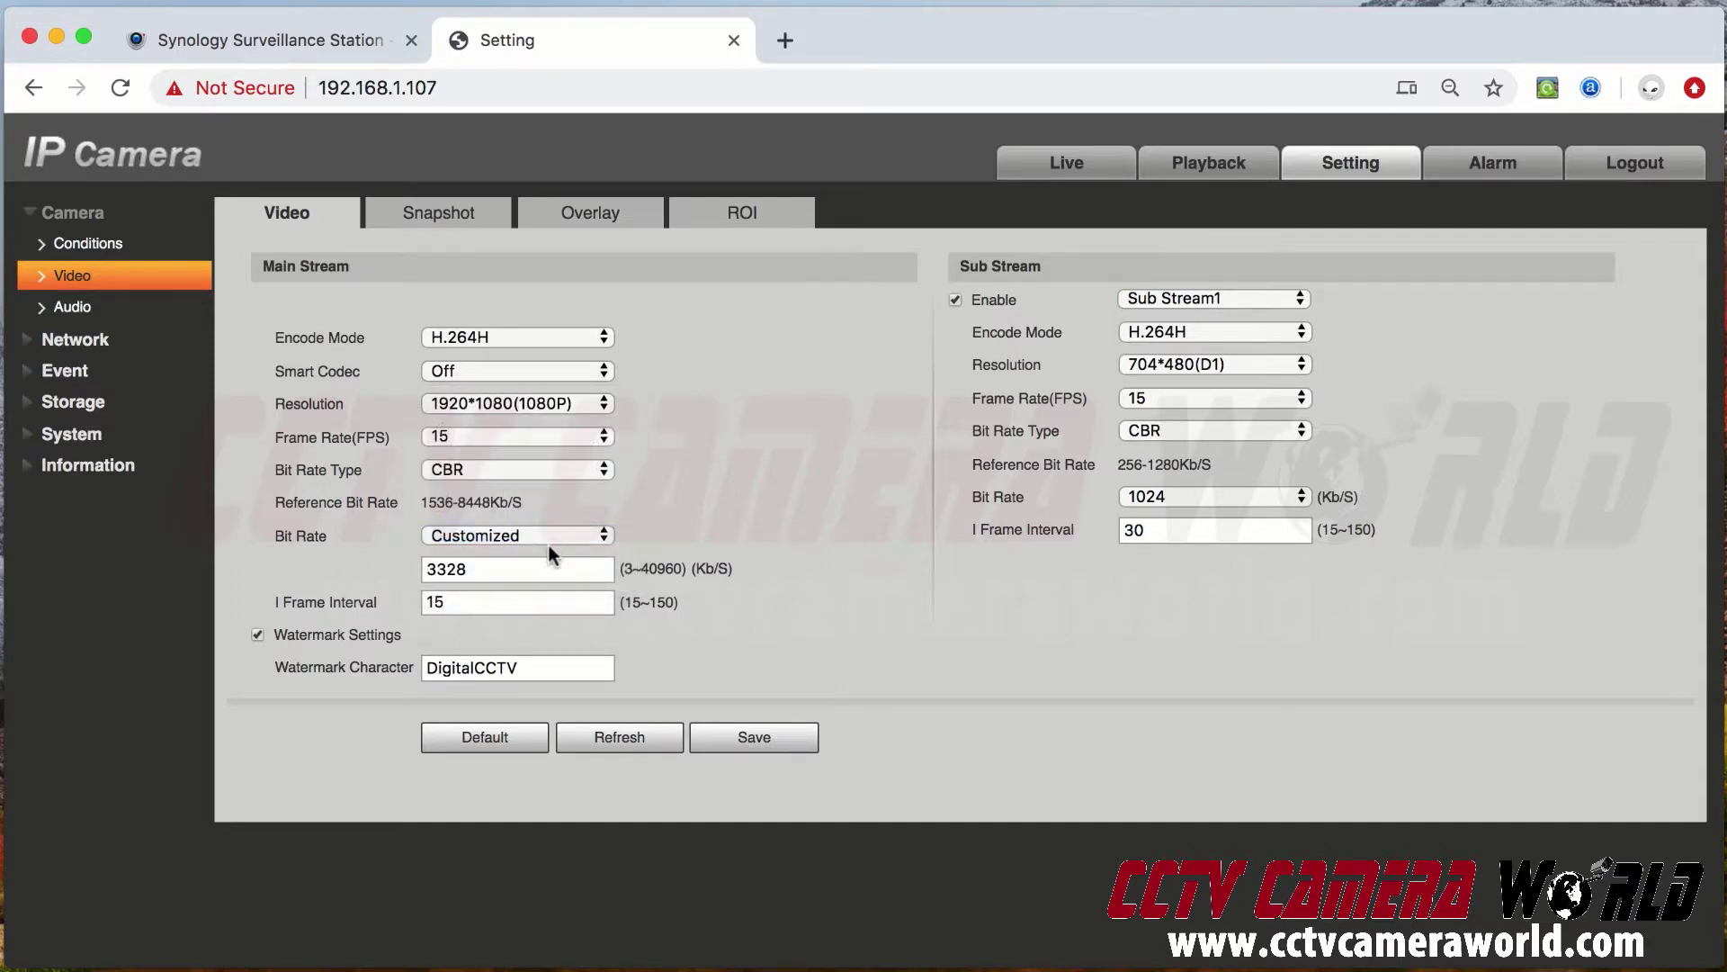
click(754, 737)
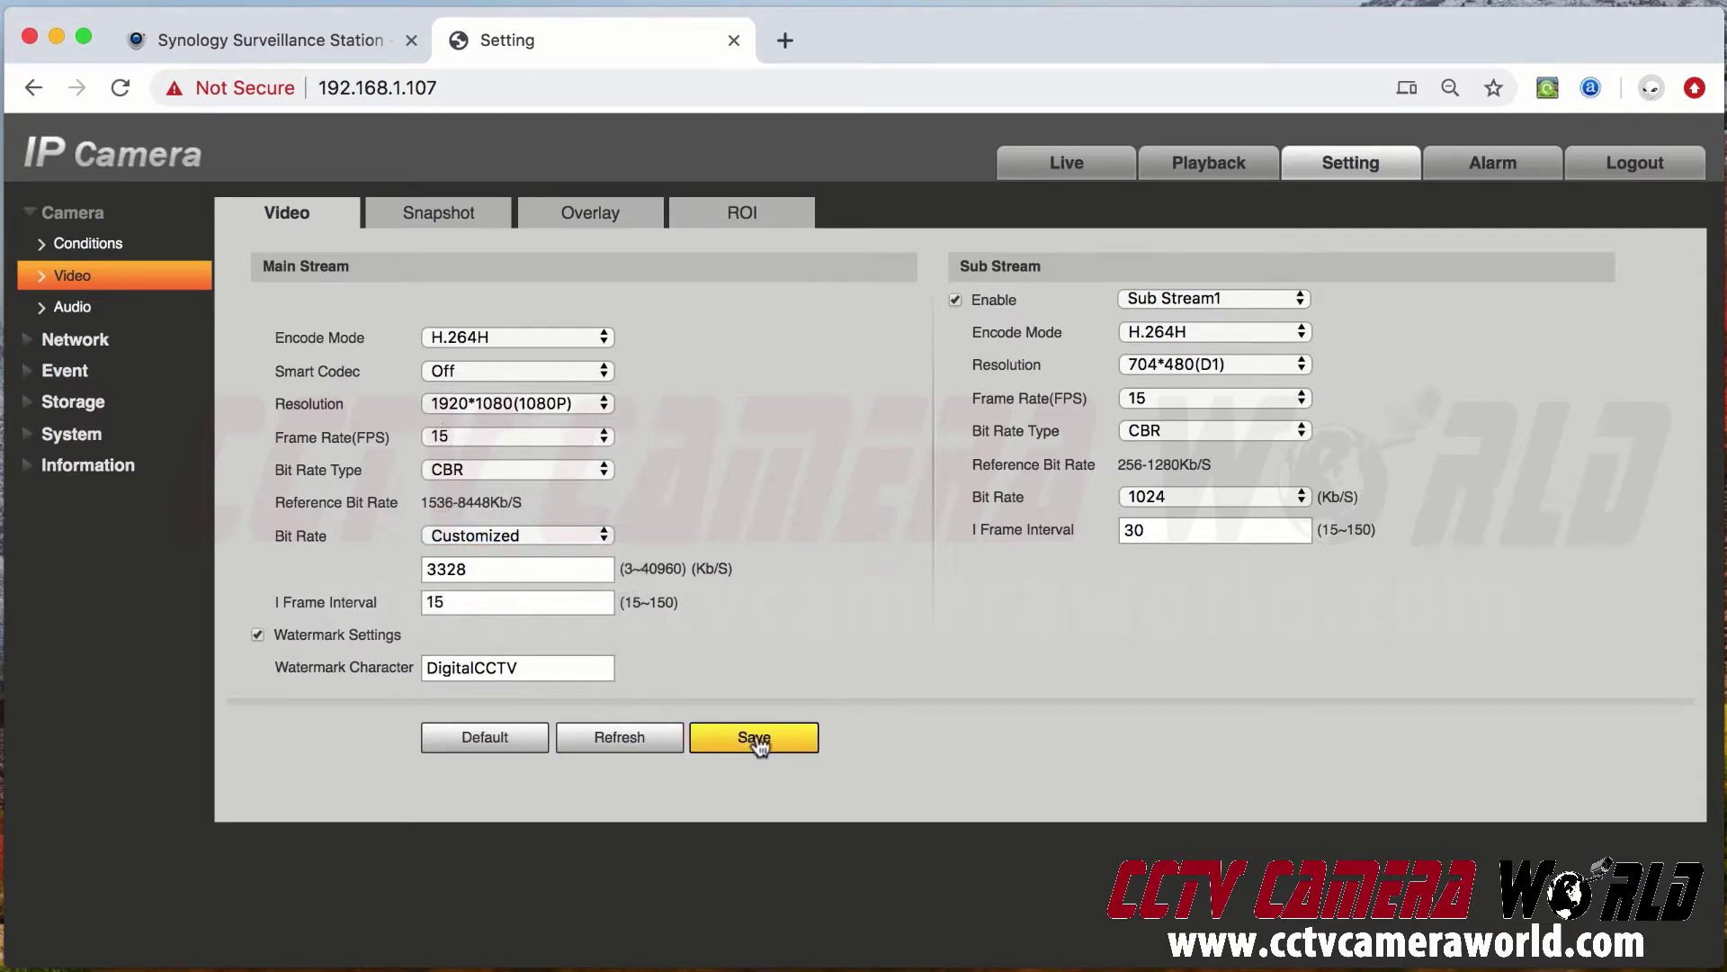
Set main and sub stream audio sampling frequency to 64000, save, and return to Live.
click(109, 308)
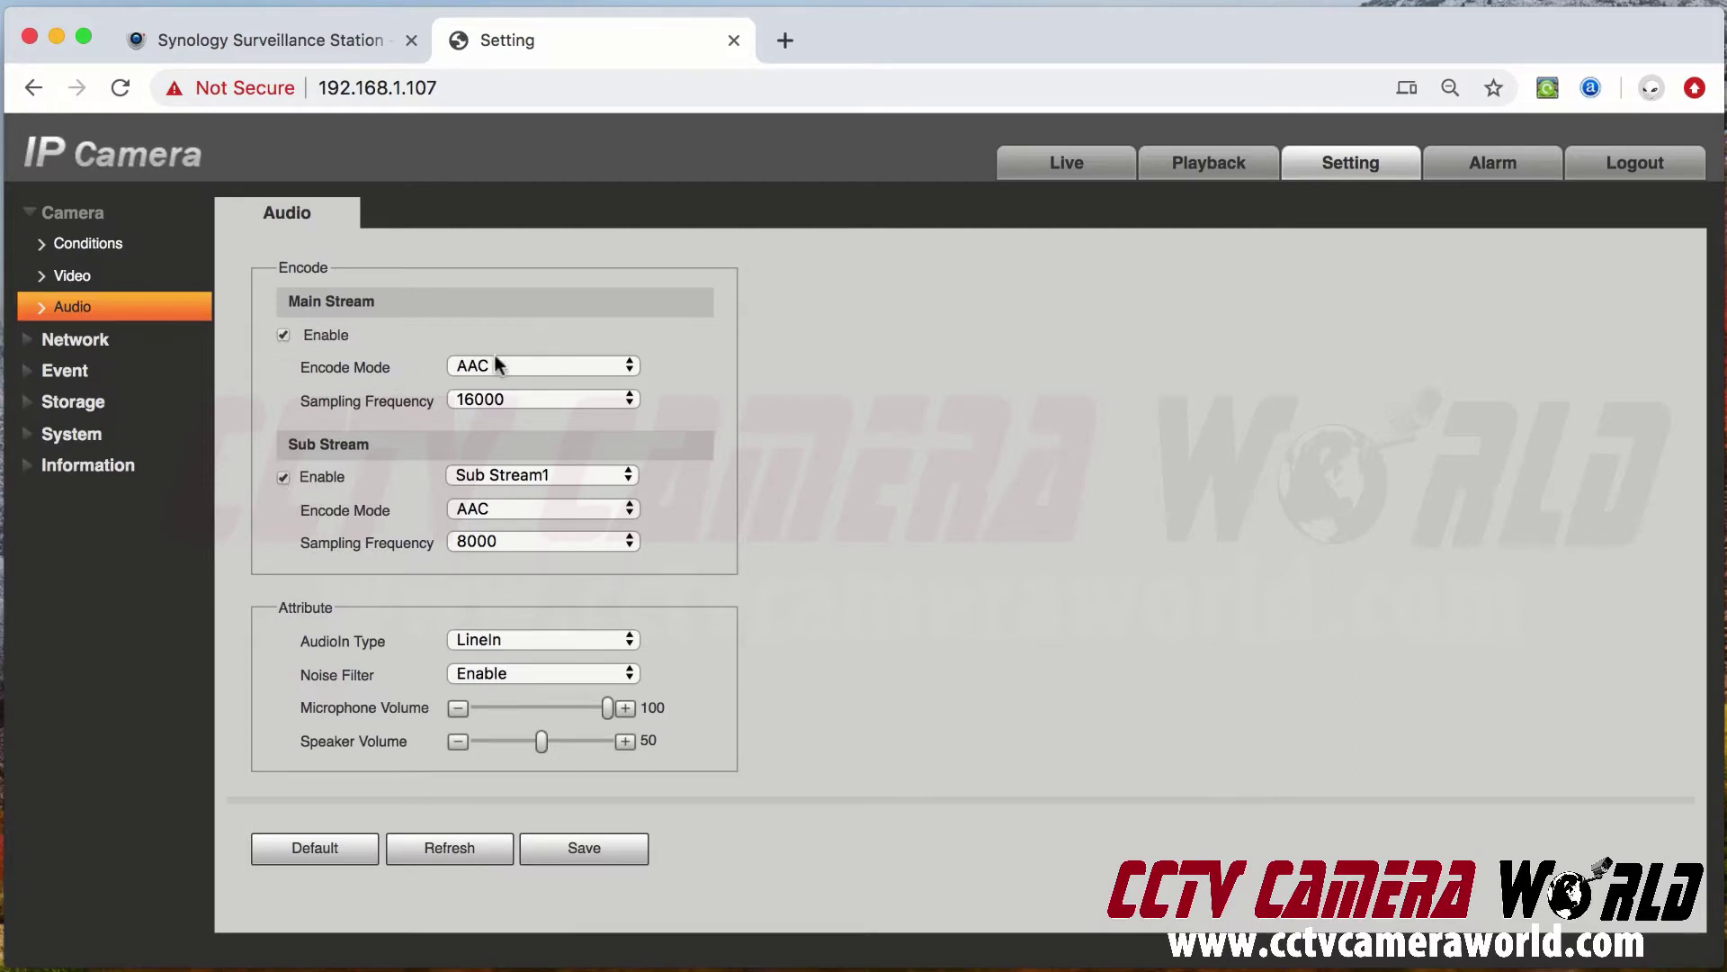
click(493, 540)
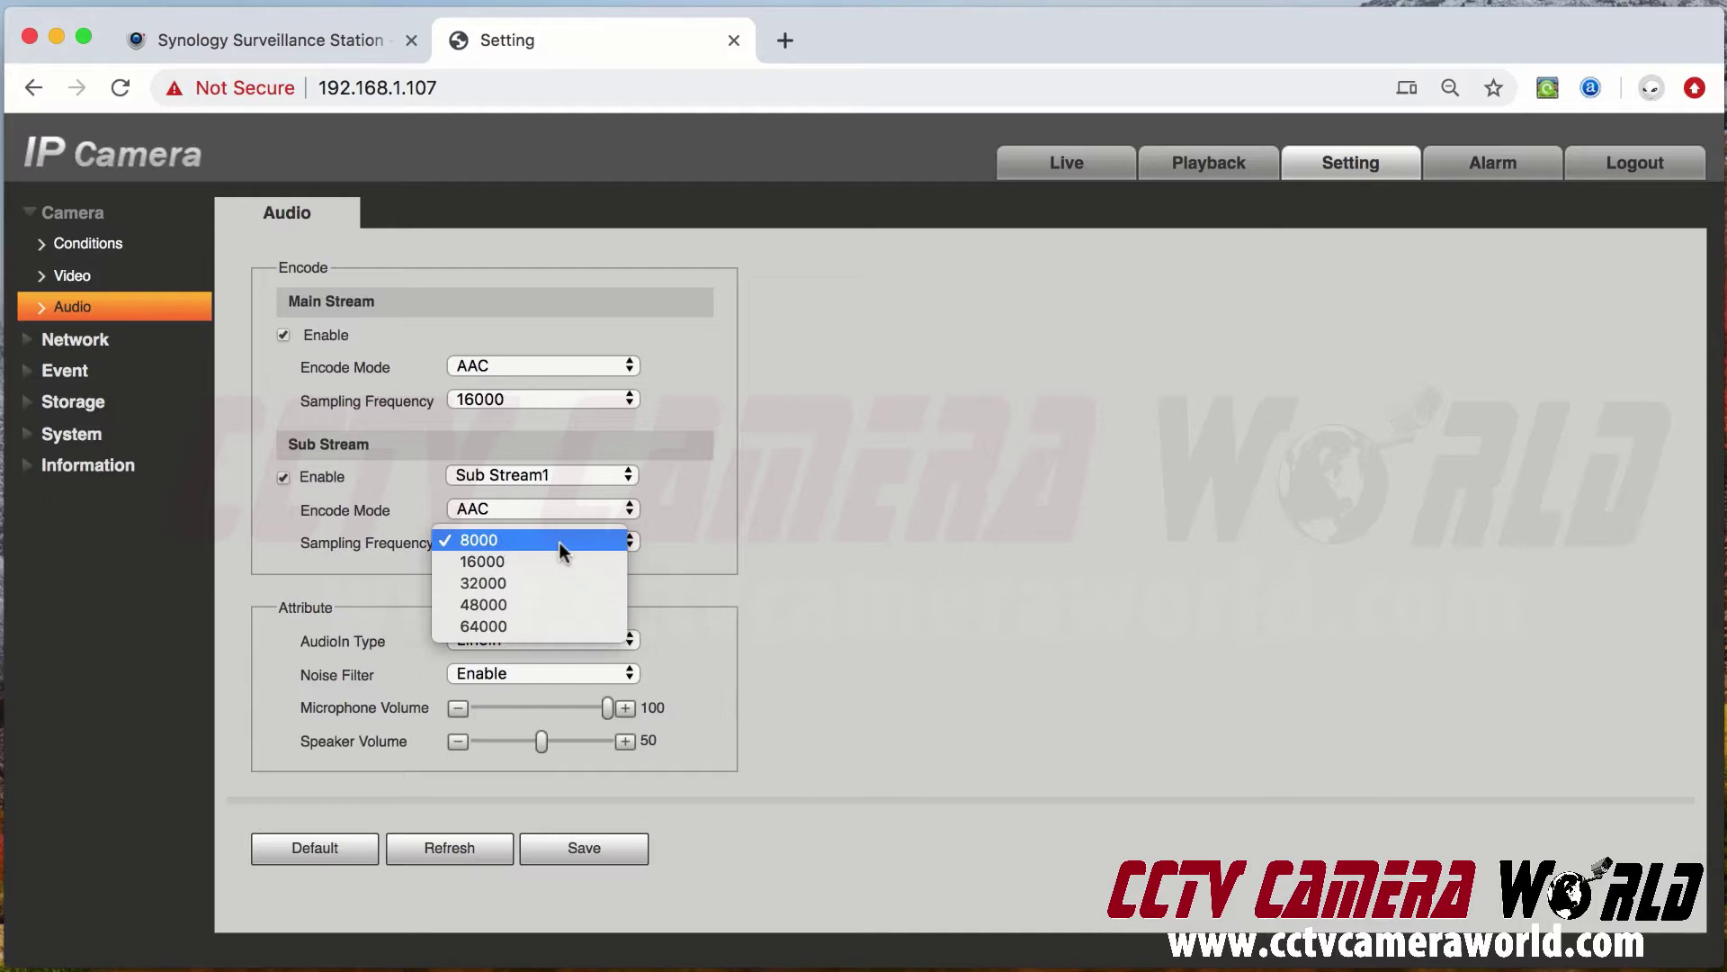
click(526, 625)
click(509, 399)
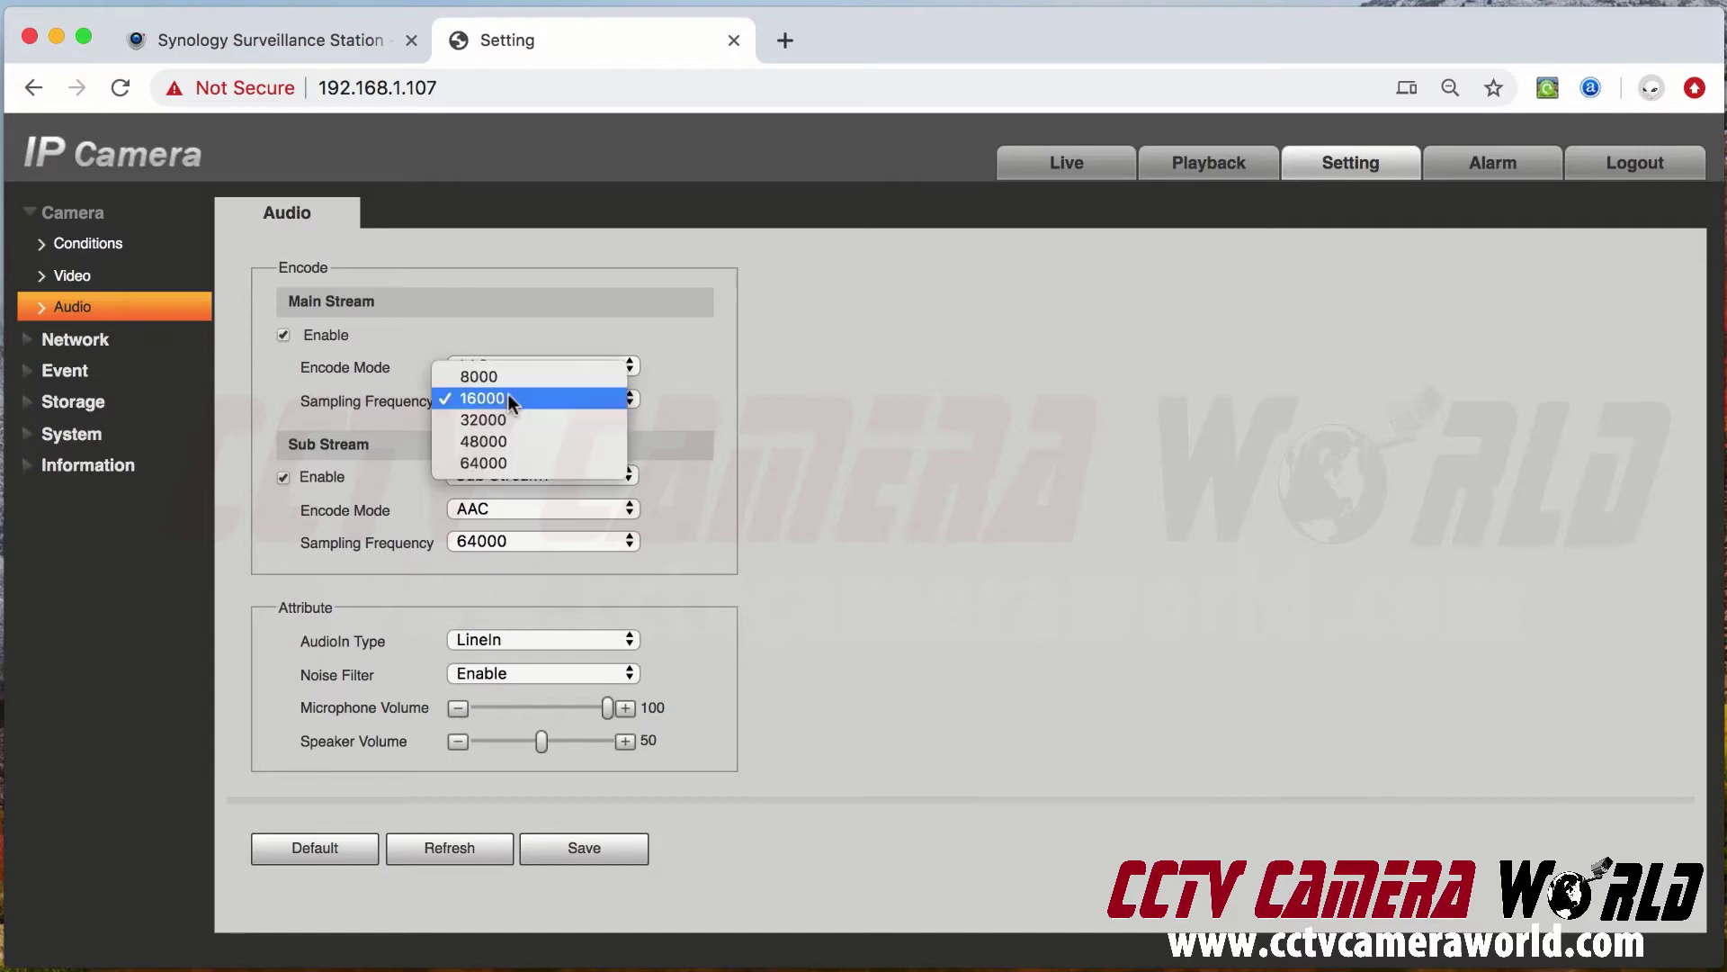
click(854, 504)
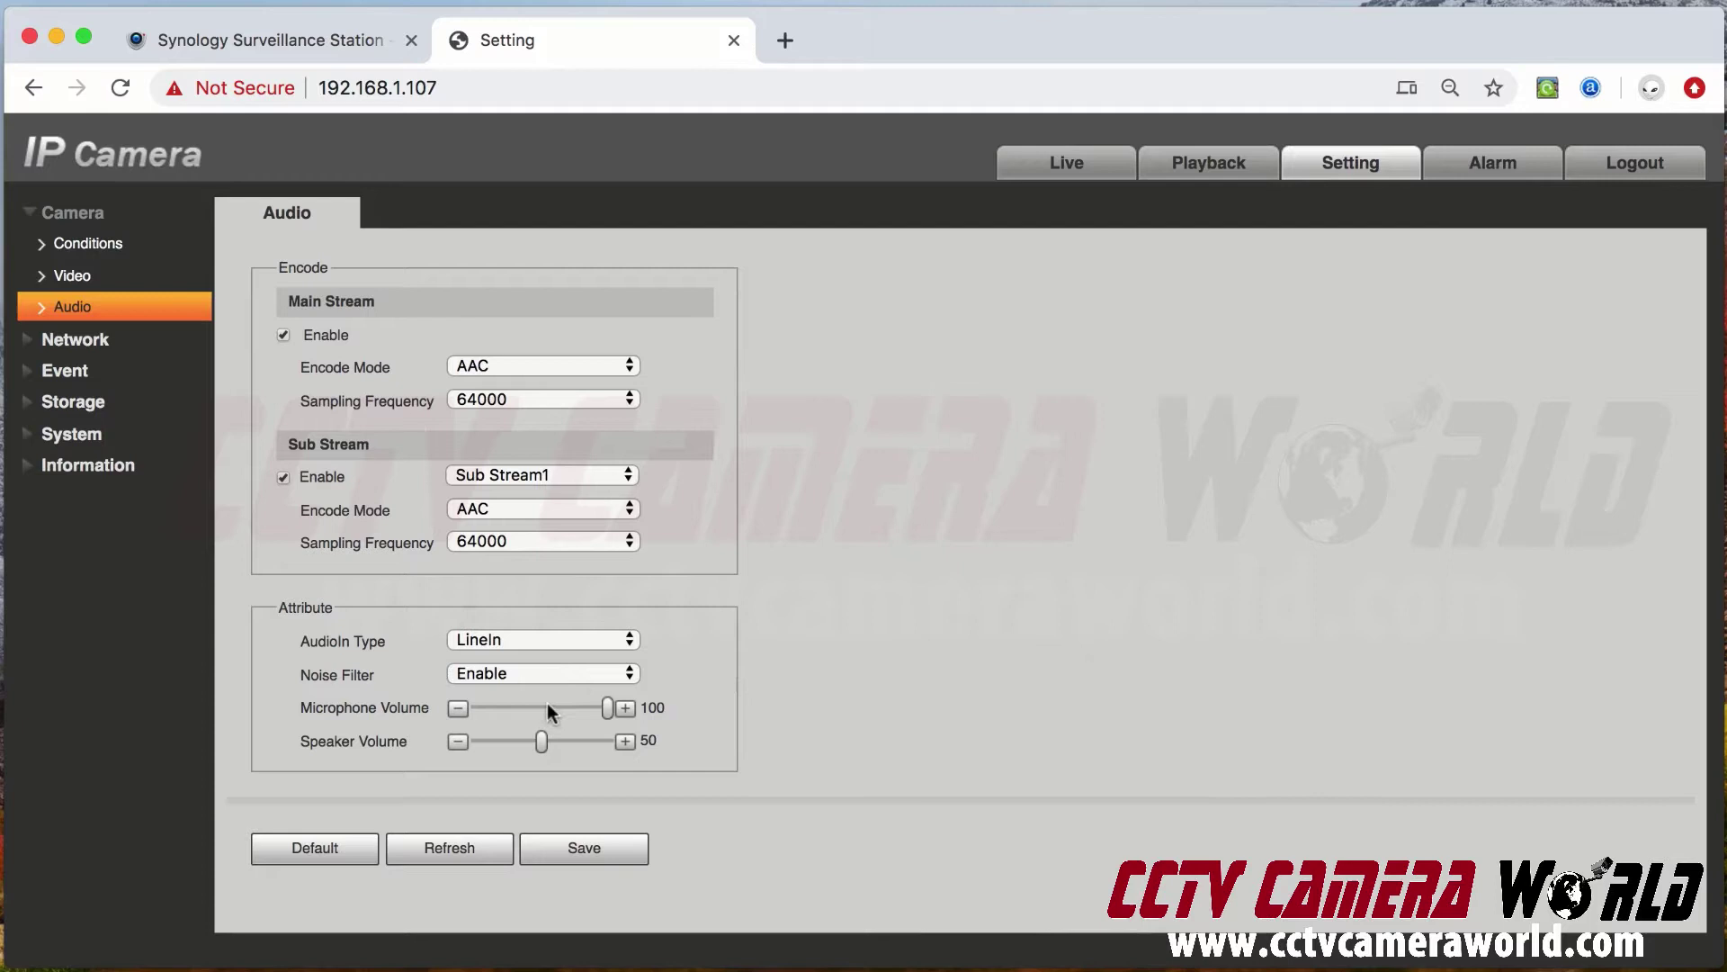
click(594, 848)
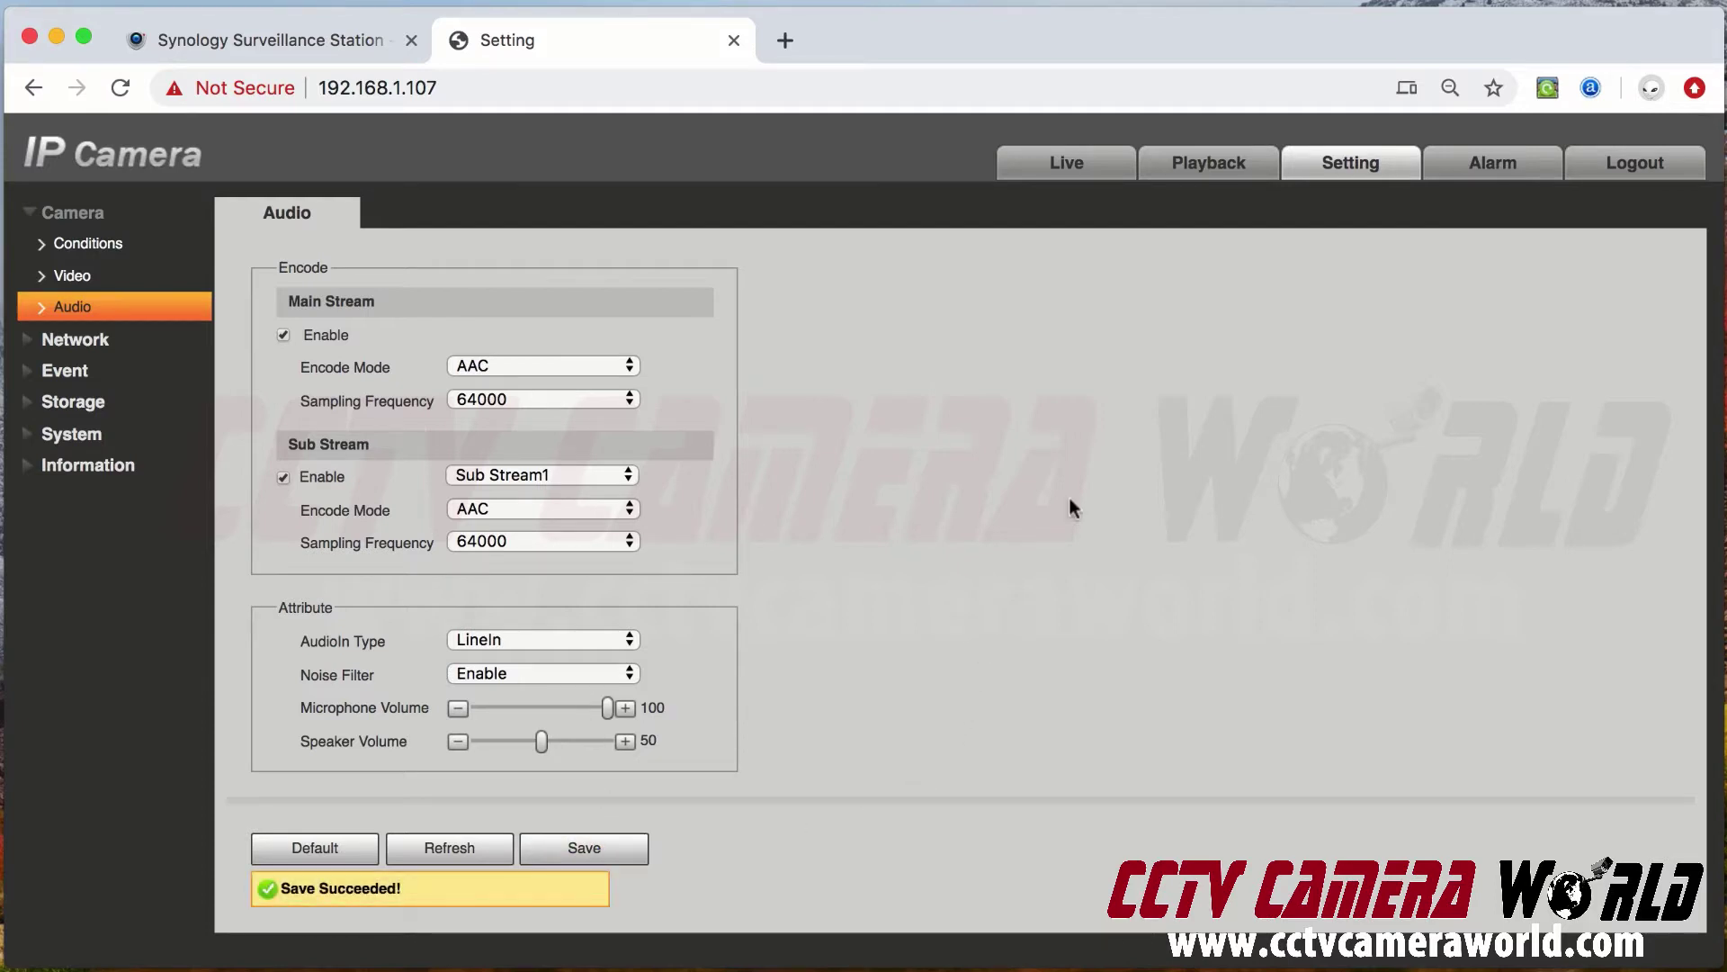
click(1059, 184)
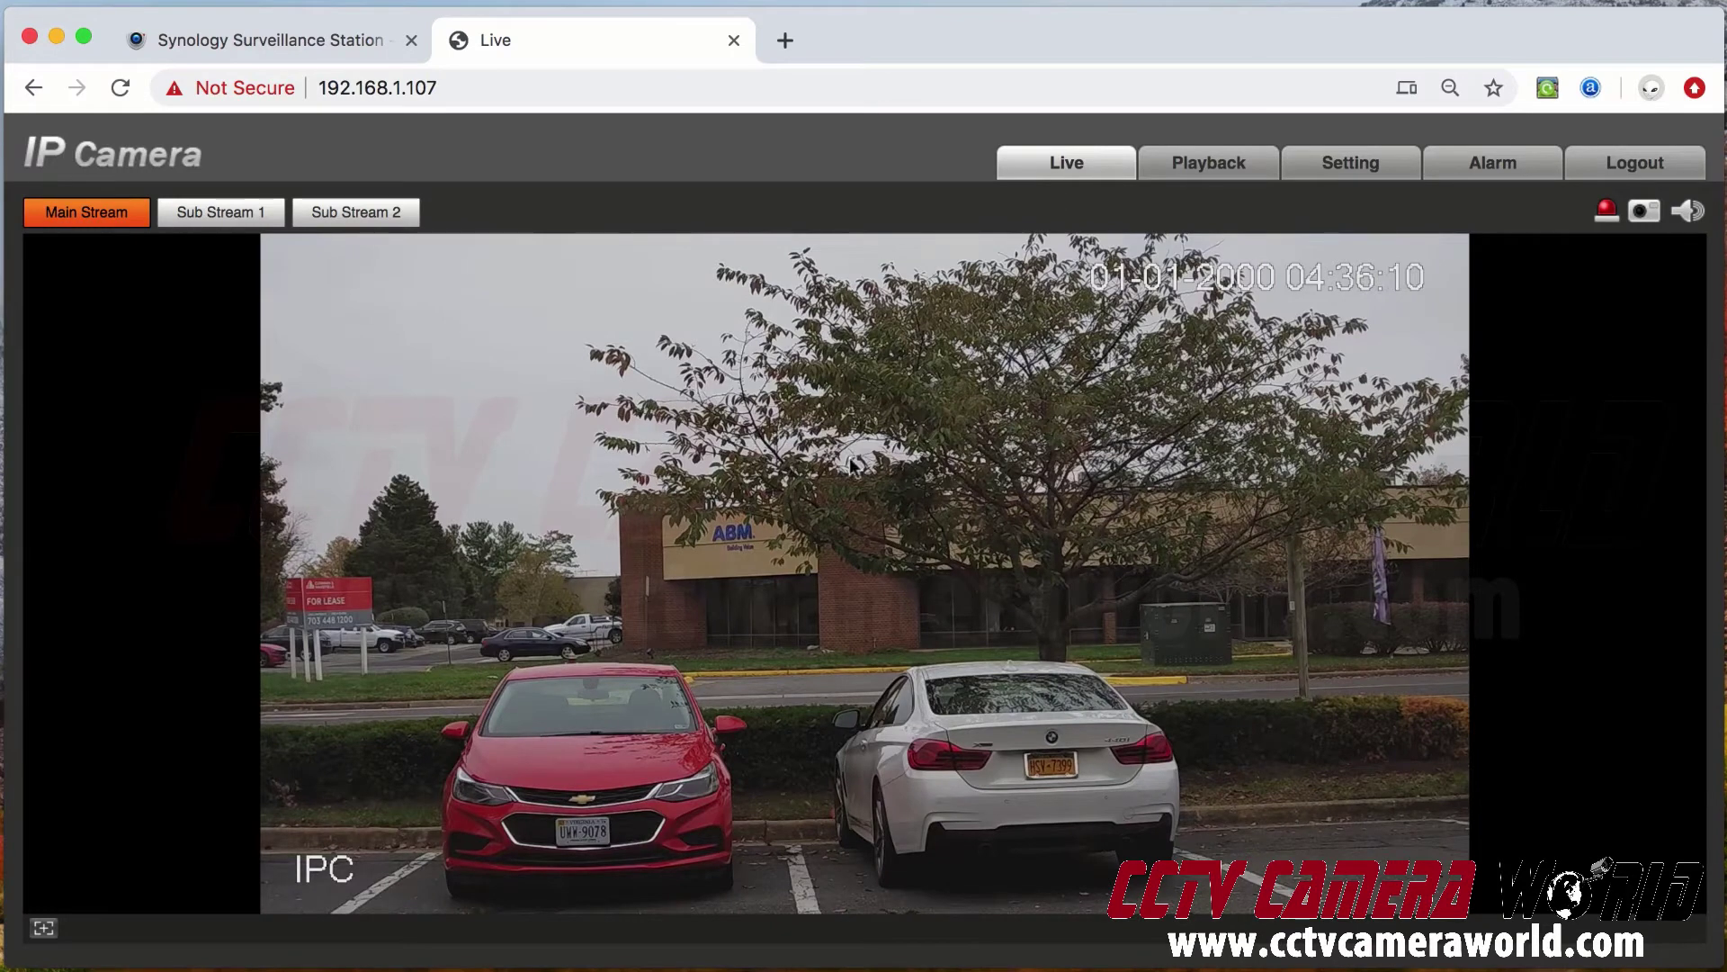
Turn the camera's live audio on, then mute it again.
click(1688, 212)
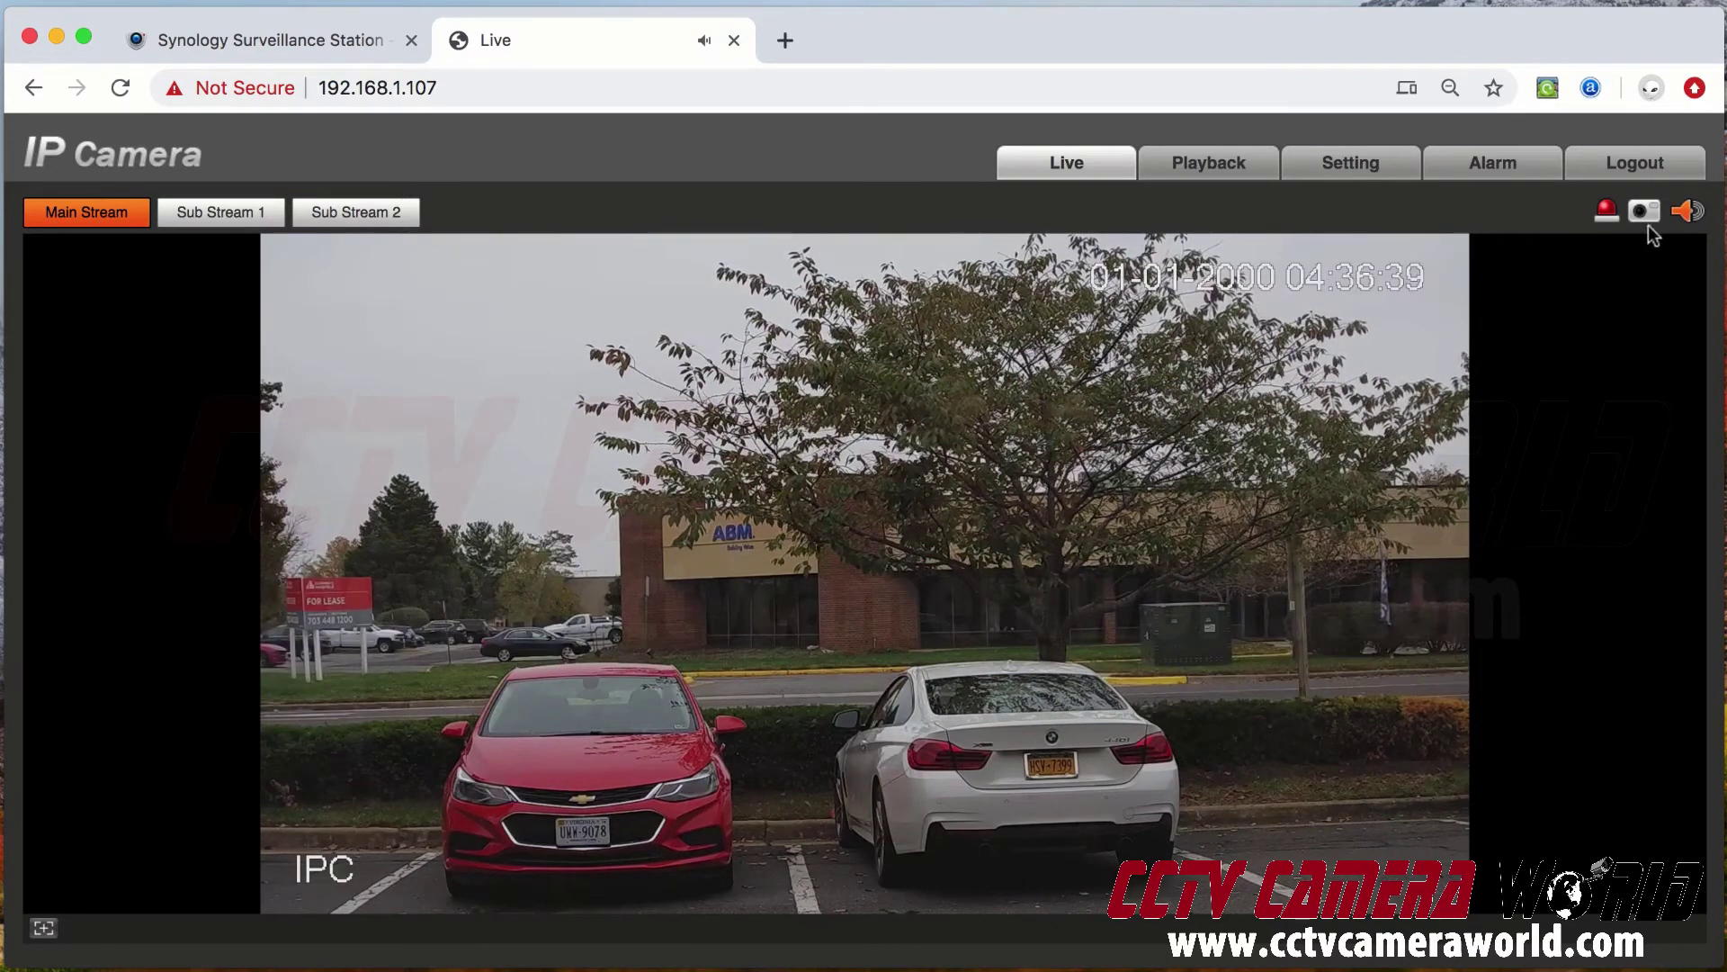
click(1675, 225)
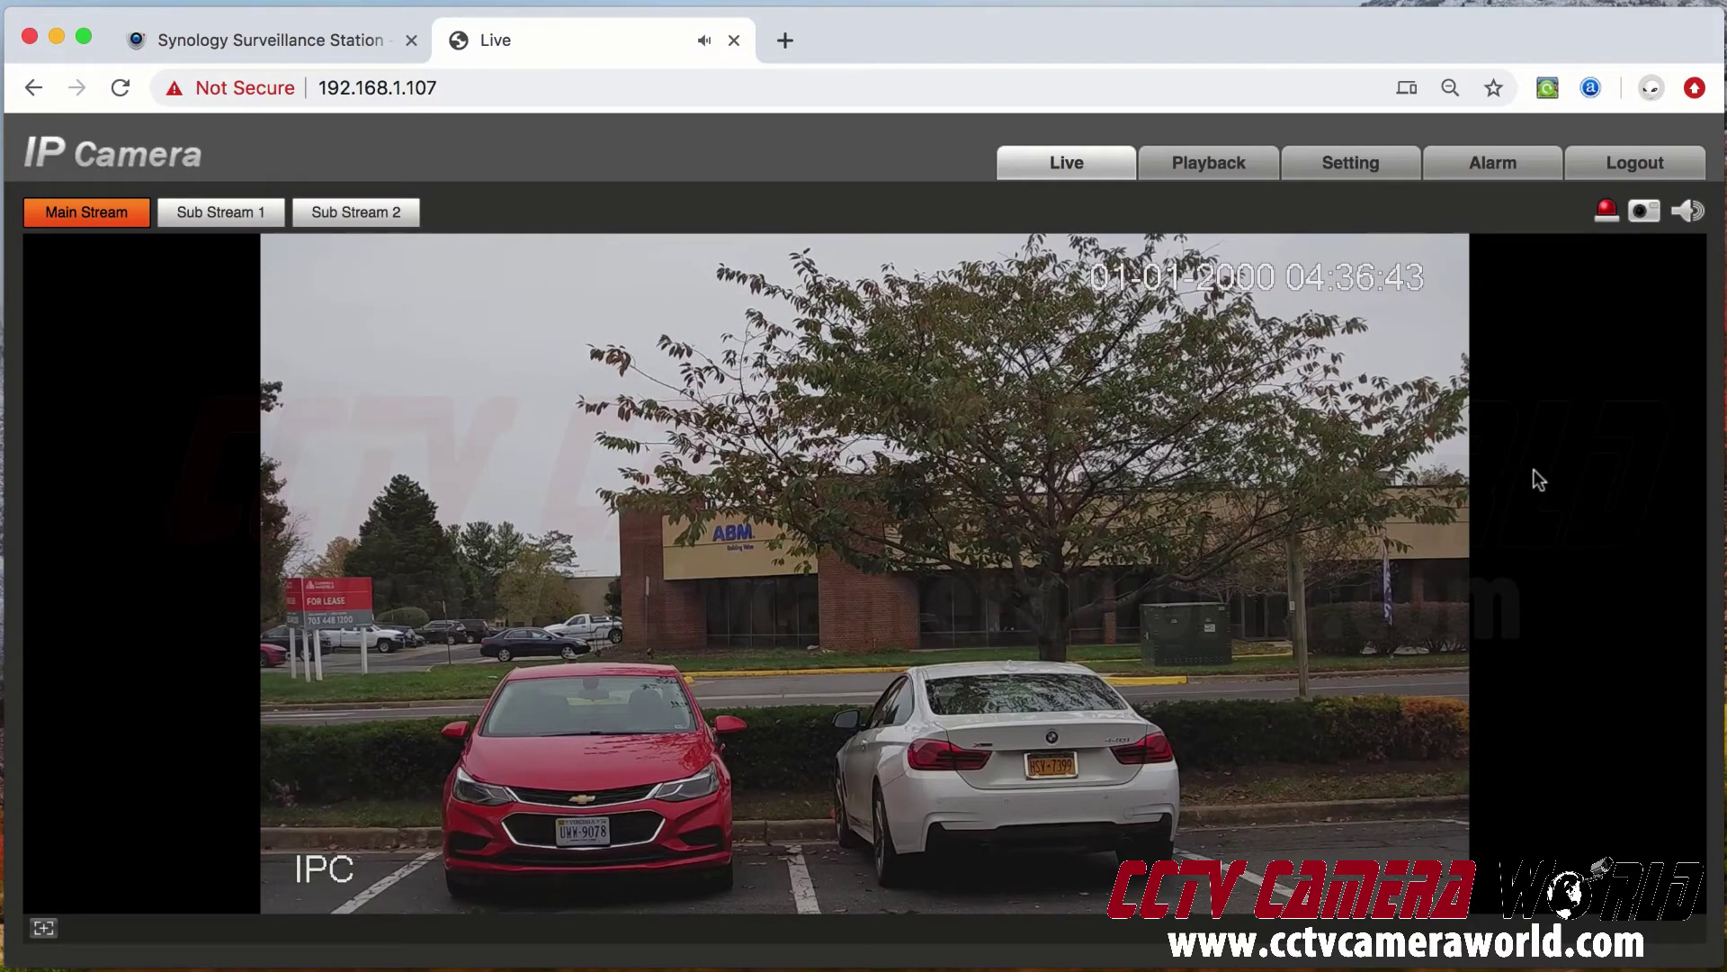
Zoom the camera out to a wider view, then back in to the tight framing.
click(43, 929)
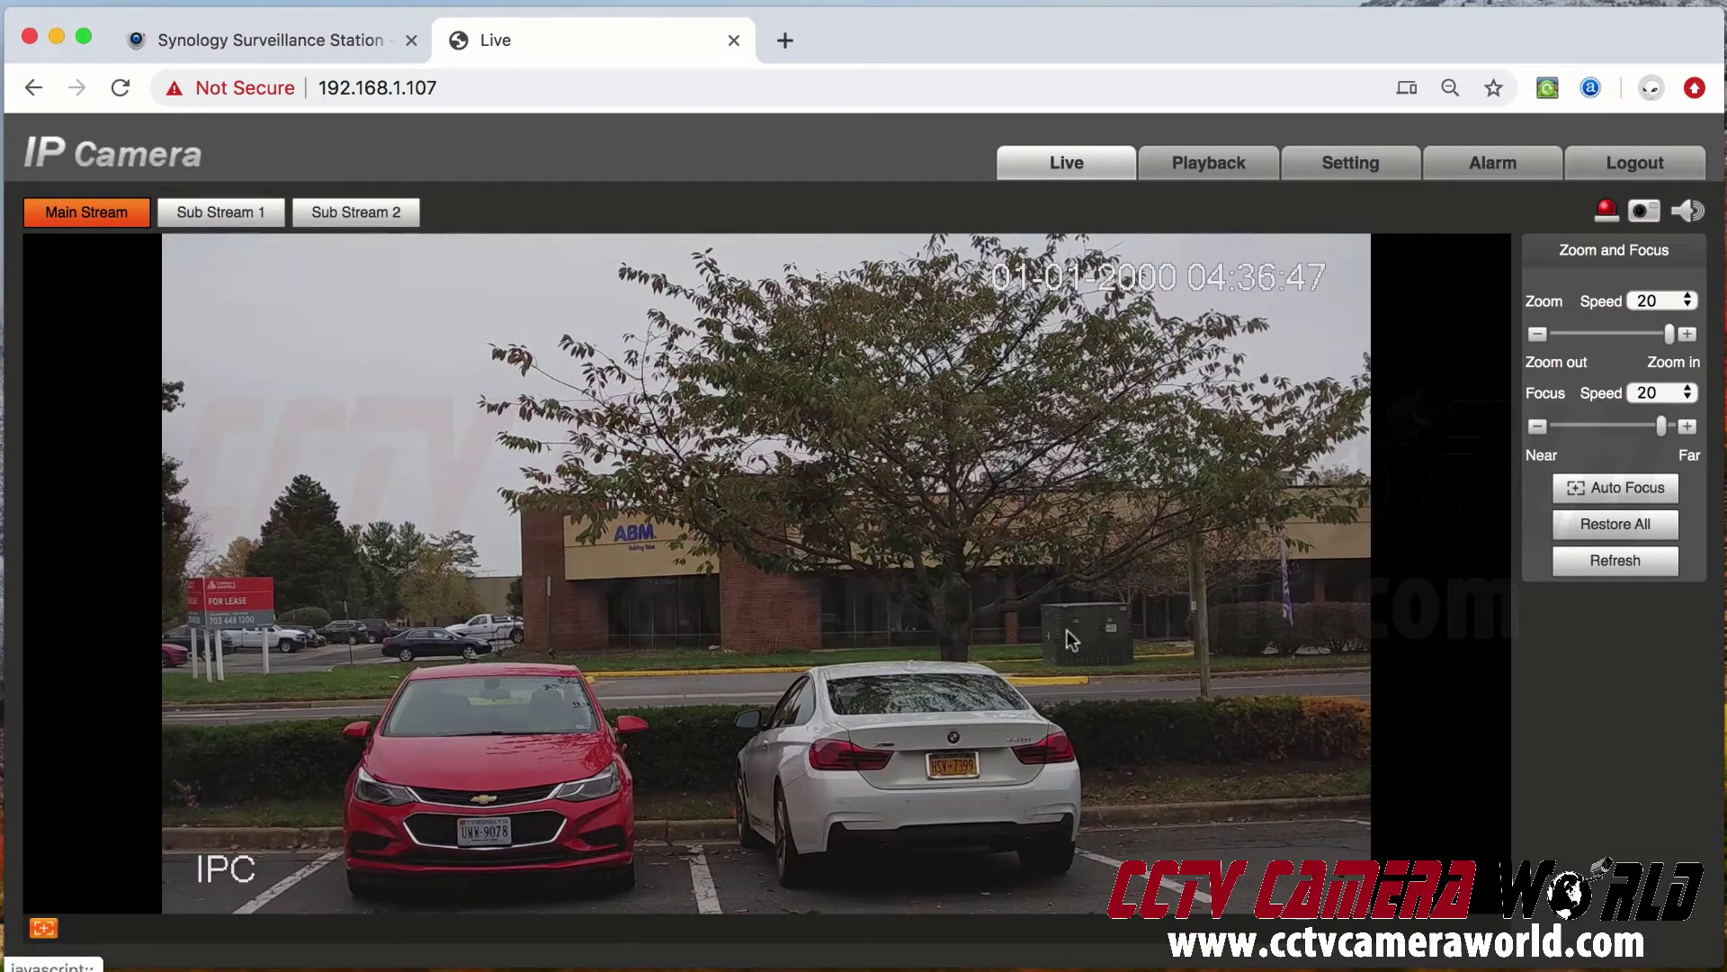
click(1539, 335)
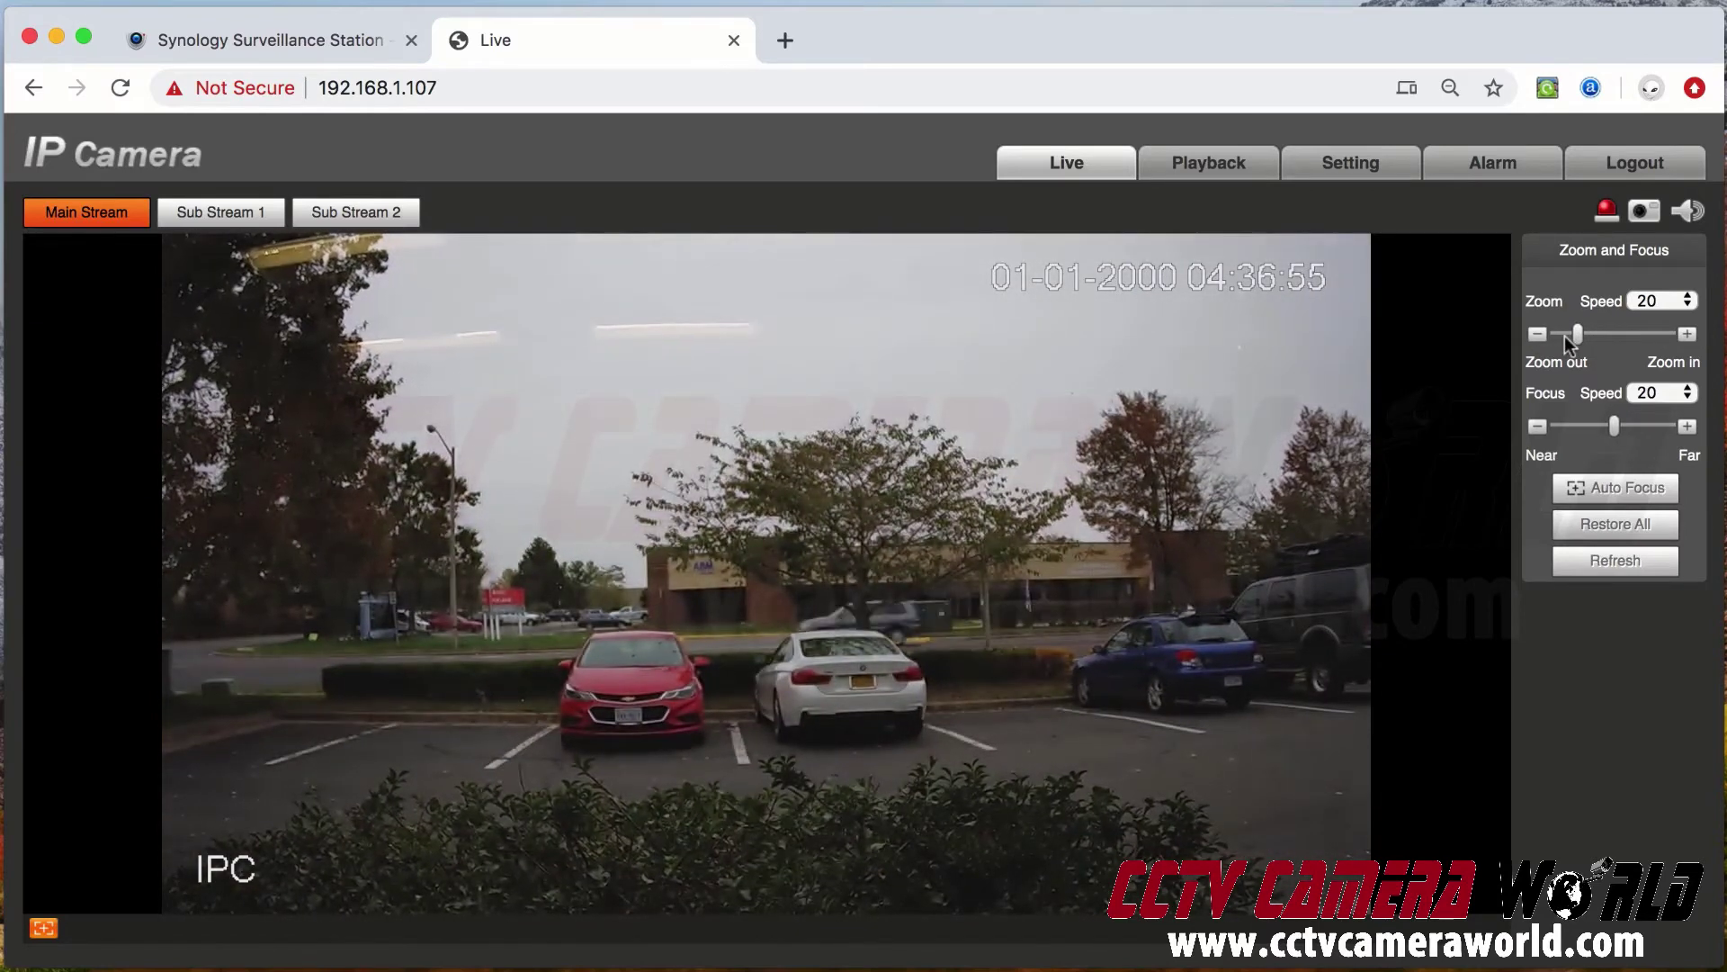
click(1688, 333)
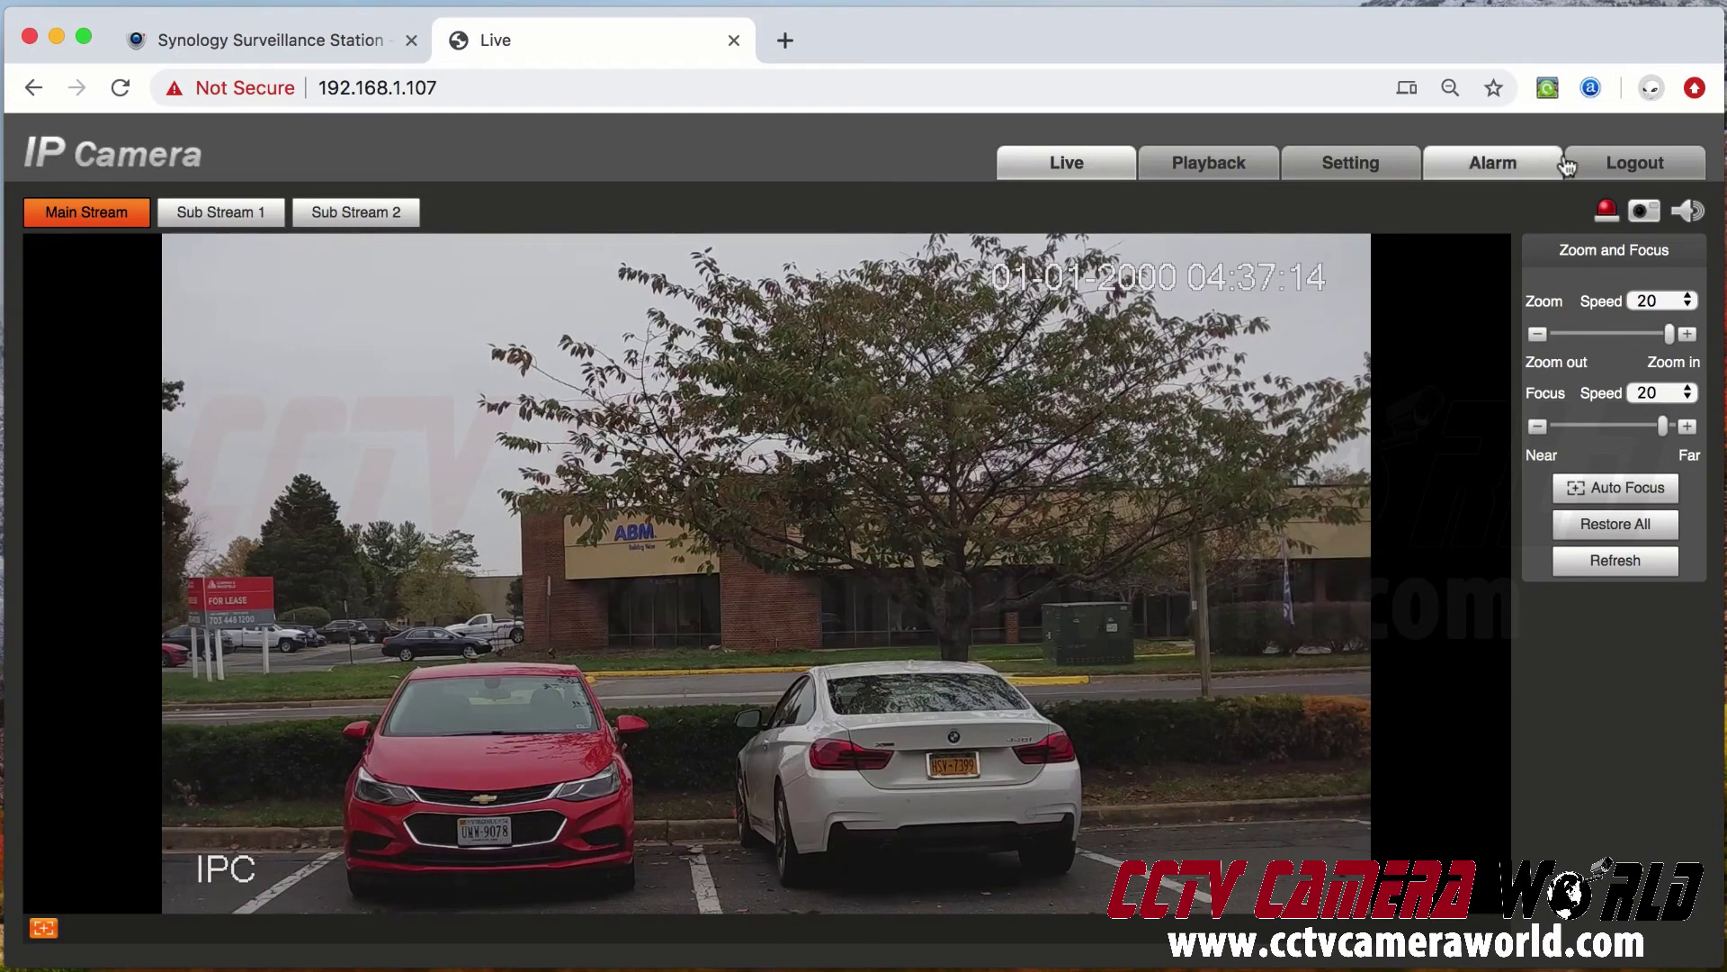
Log out of the camera and start Surveillance Station's Add Camera Wizard in Quick Setup.
click(1639, 171)
click(293, 43)
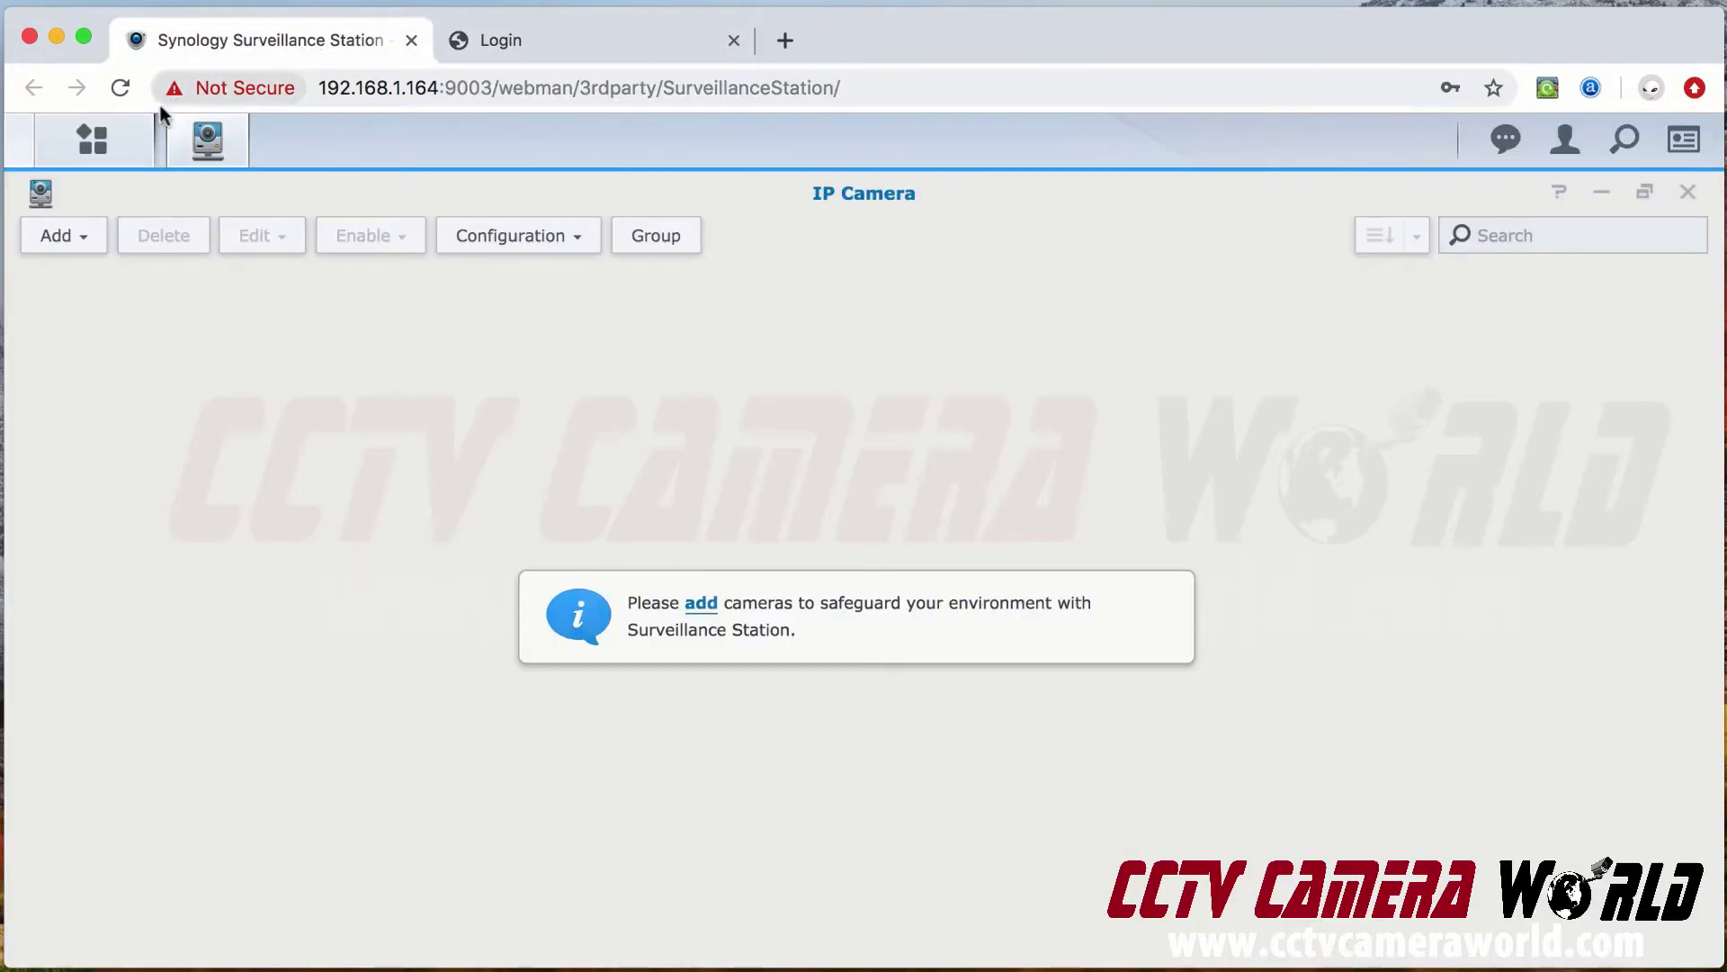
click(60, 253)
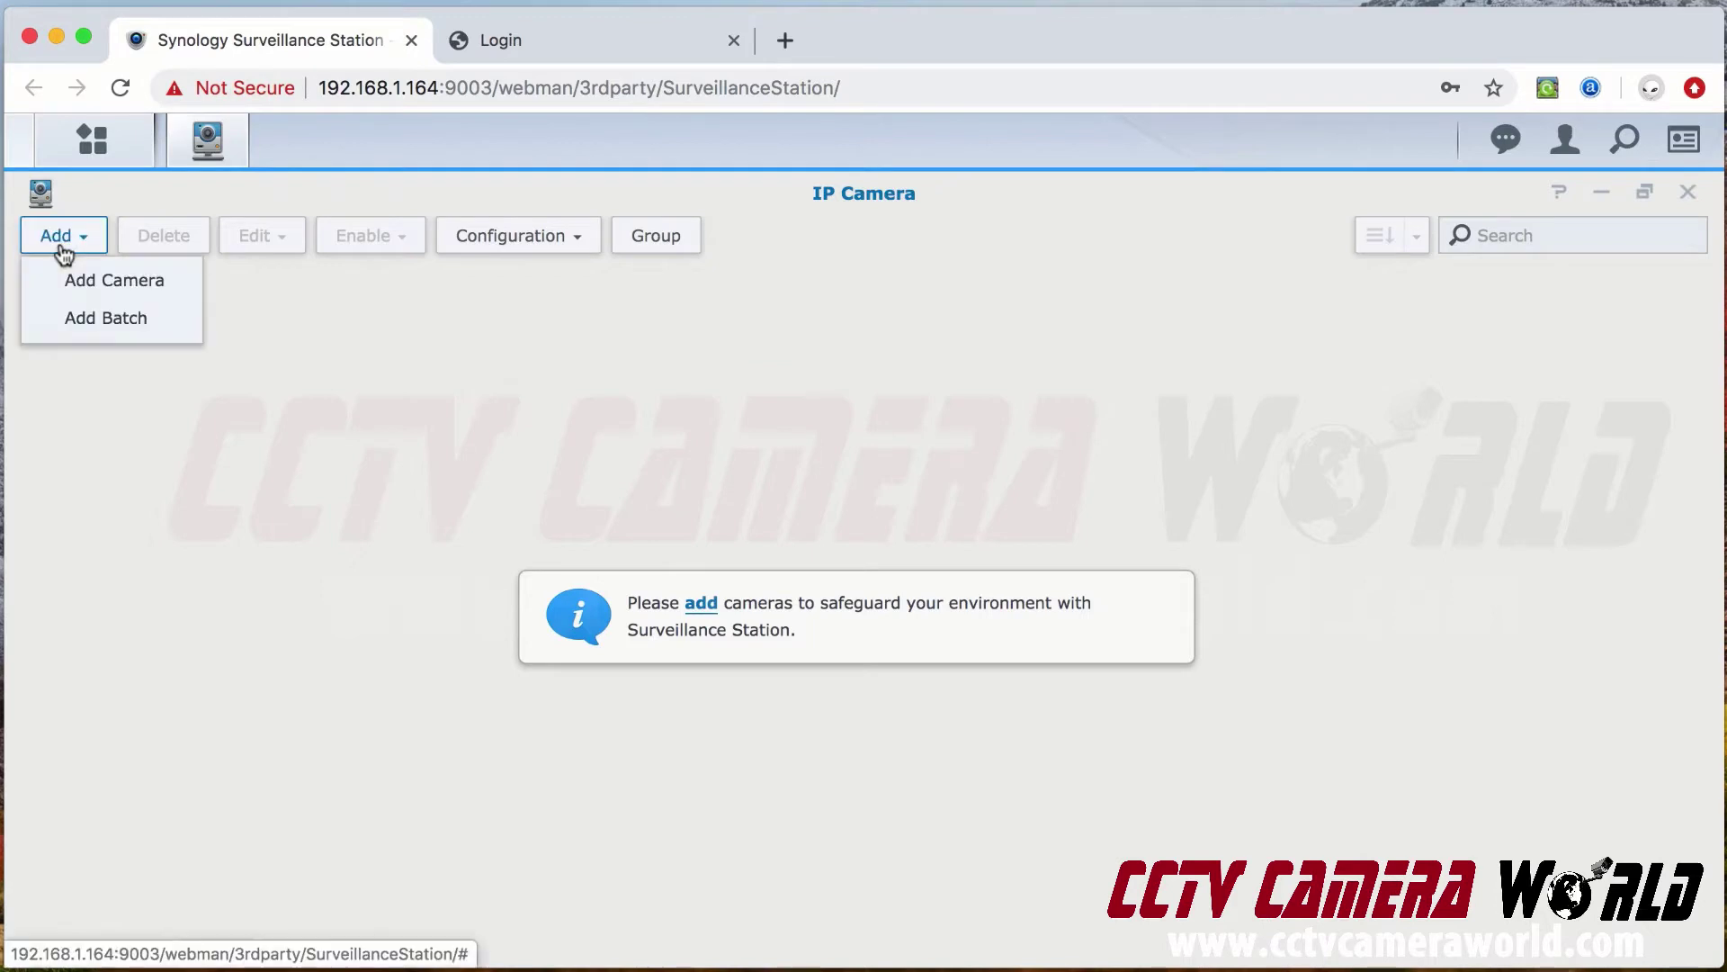
click(75, 275)
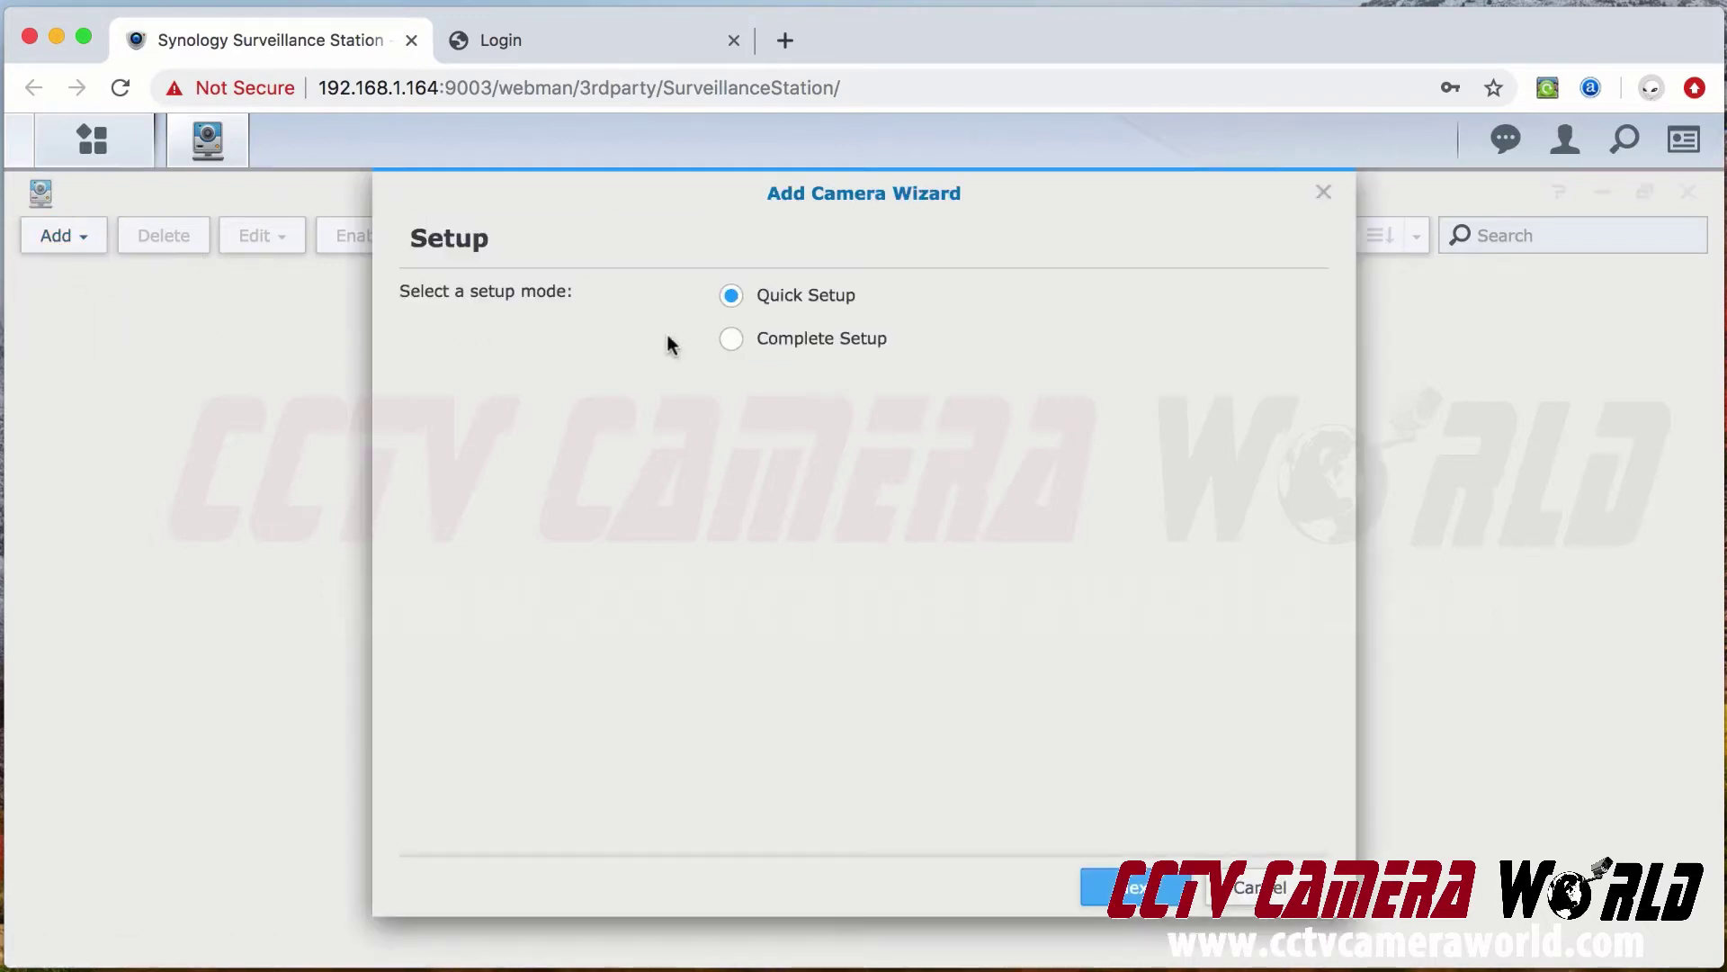
click(1137, 898)
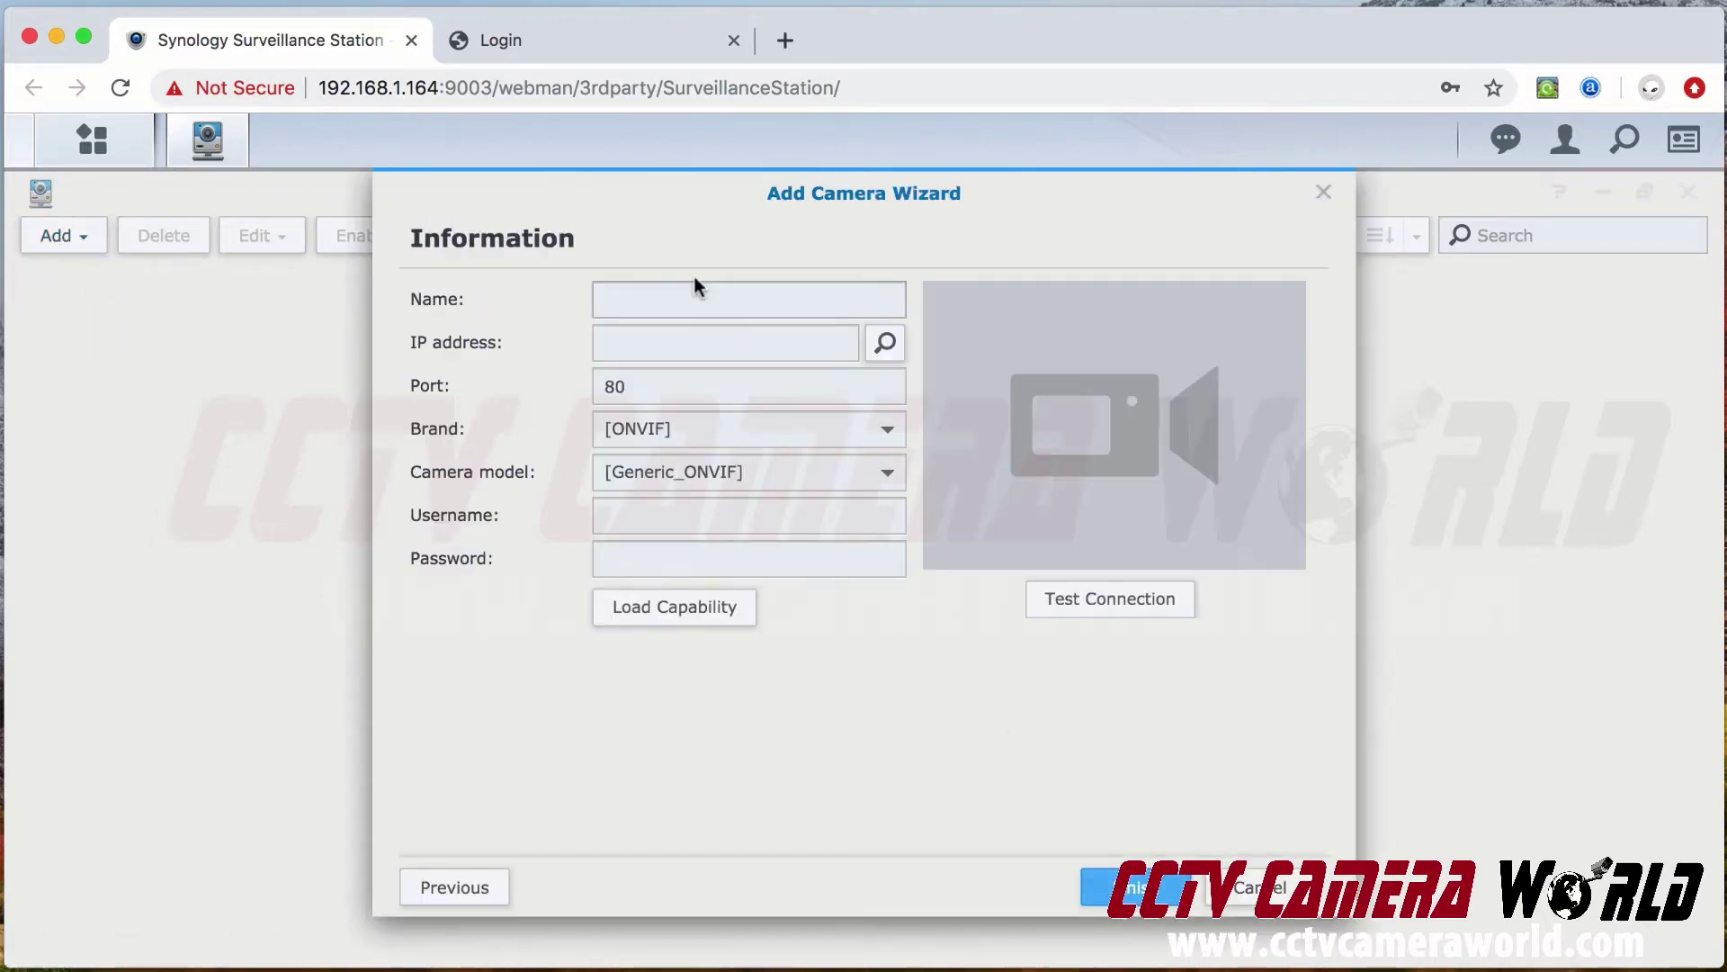
Enter camera name 'test', IP 192.168.1.107 and its login, then load capabilities and test the connection.
click(623, 298)
text(test)
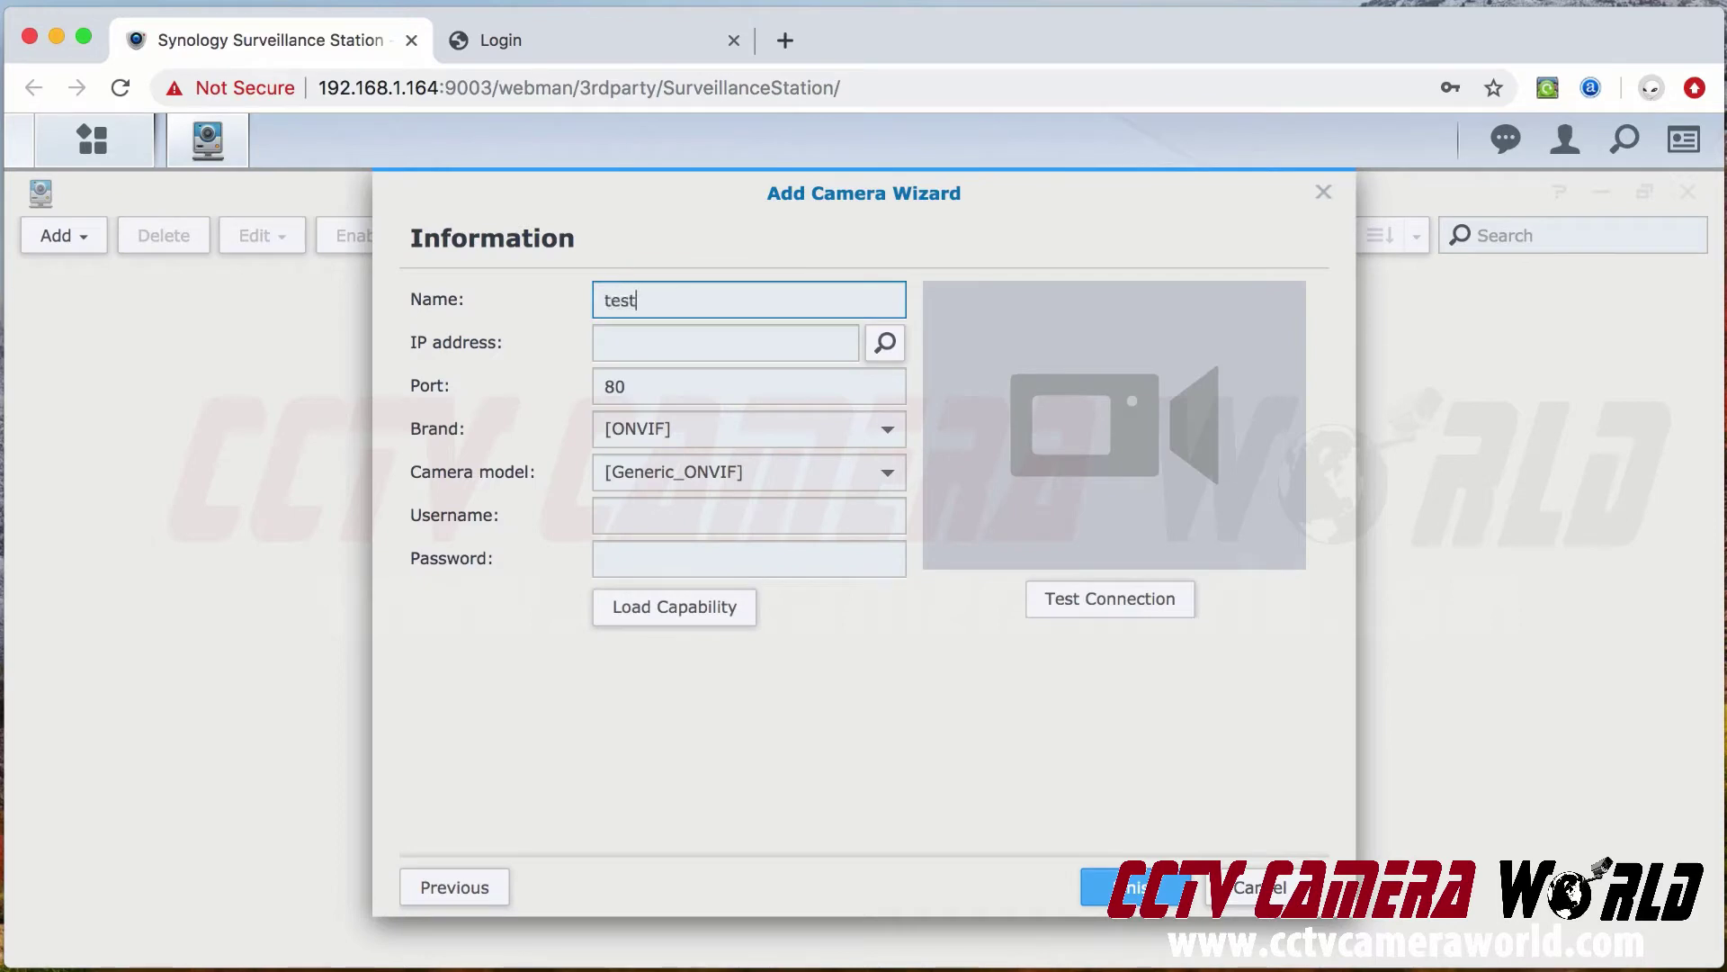
click(629, 343)
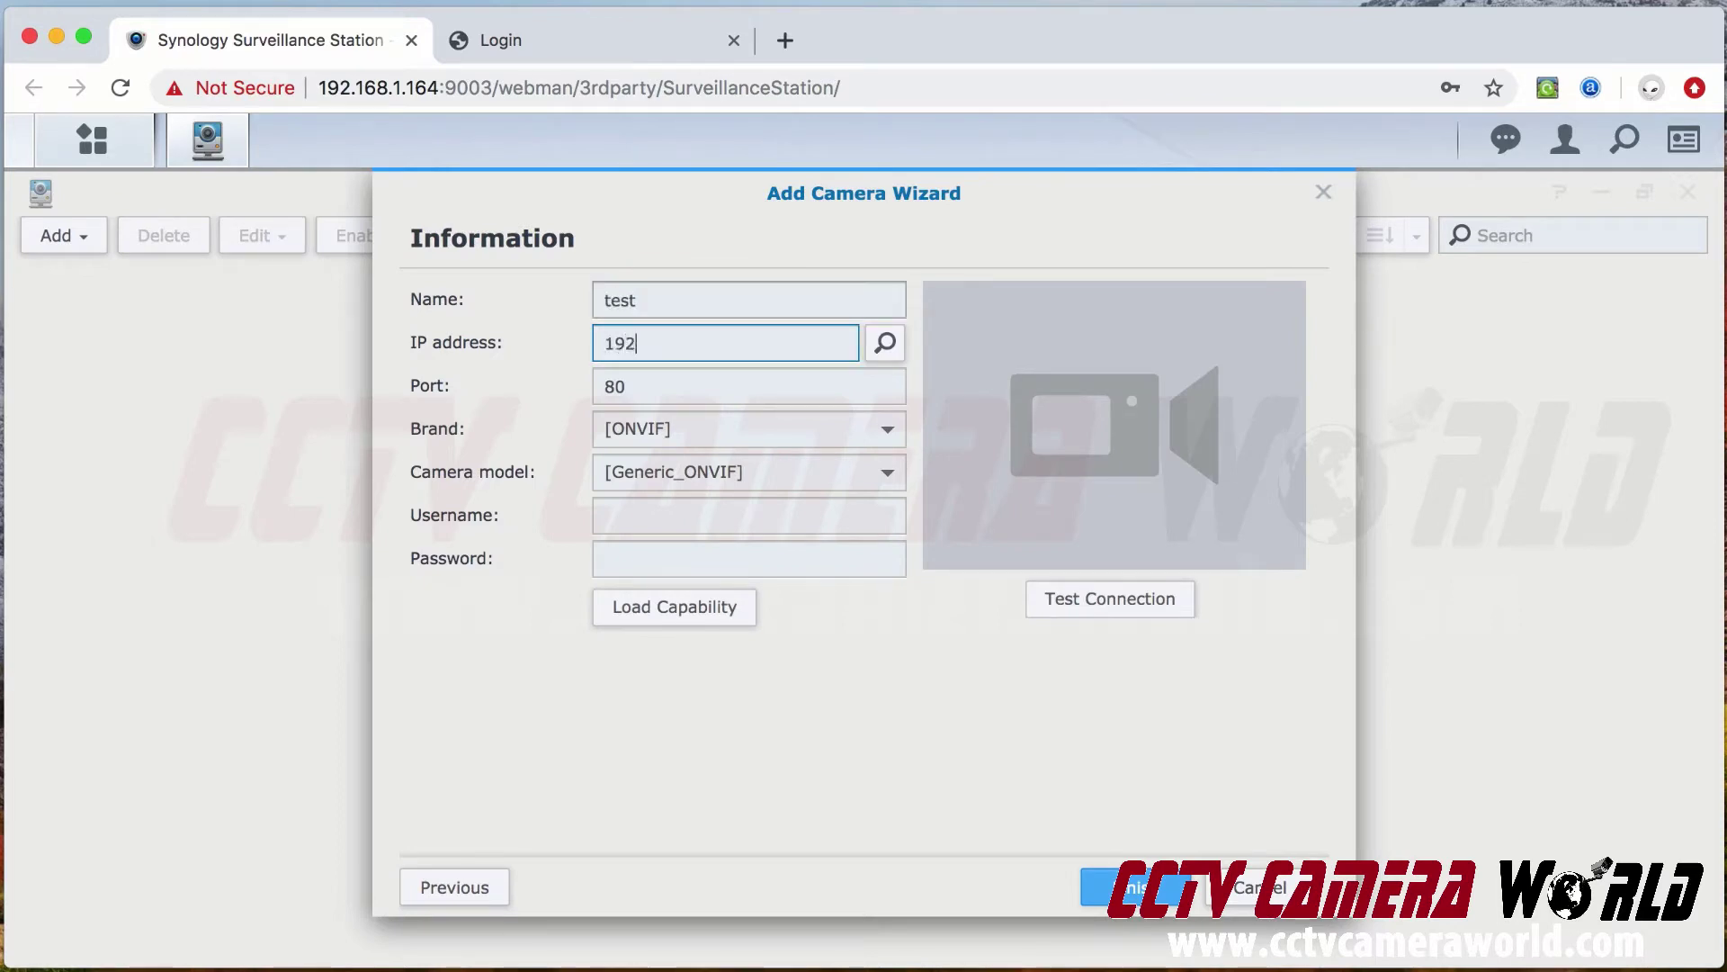
text(192.168.1.107)
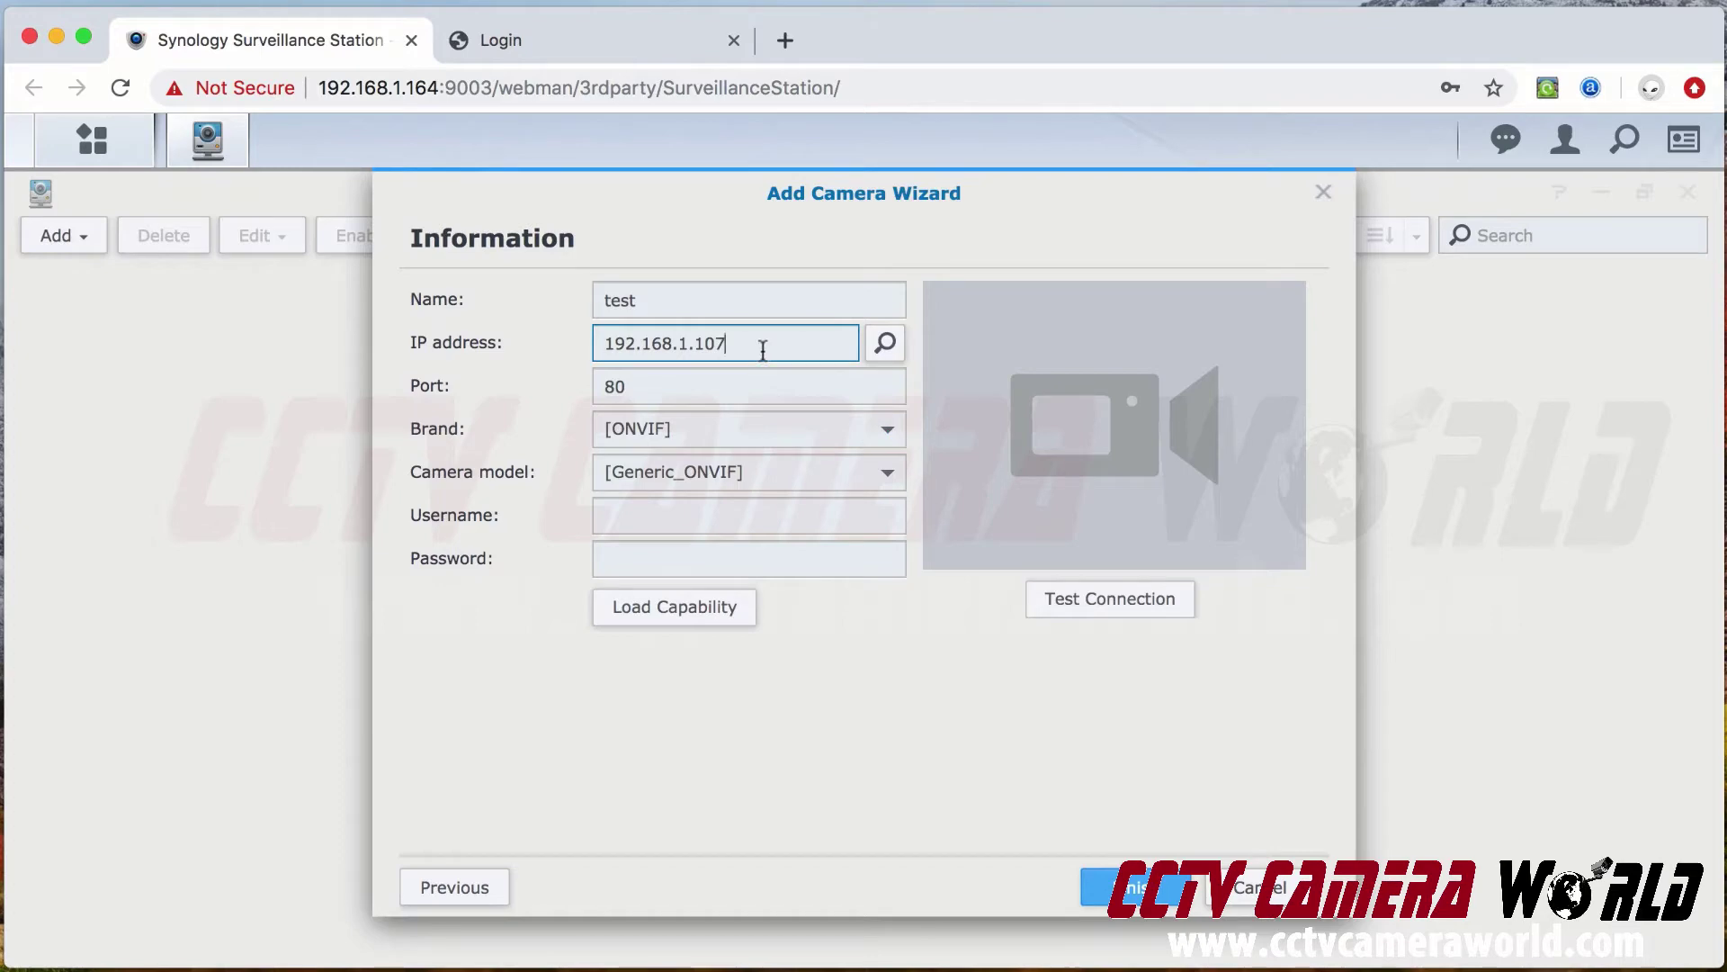
click(636, 509)
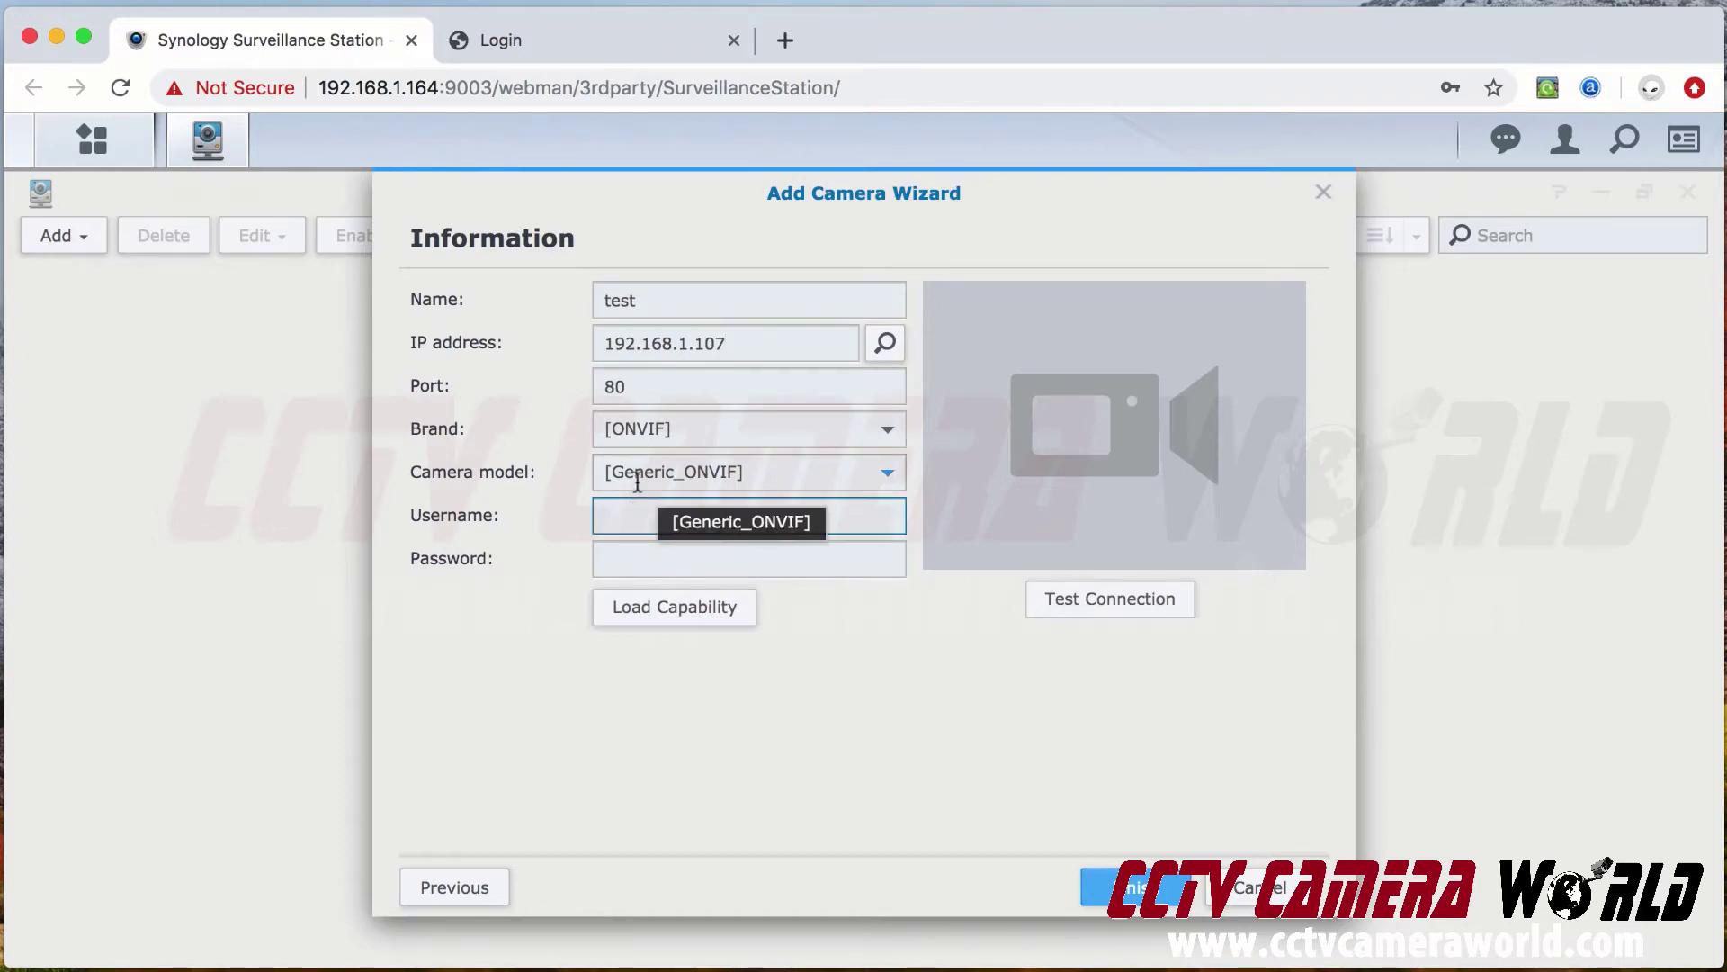
text(admin)
click(703, 634)
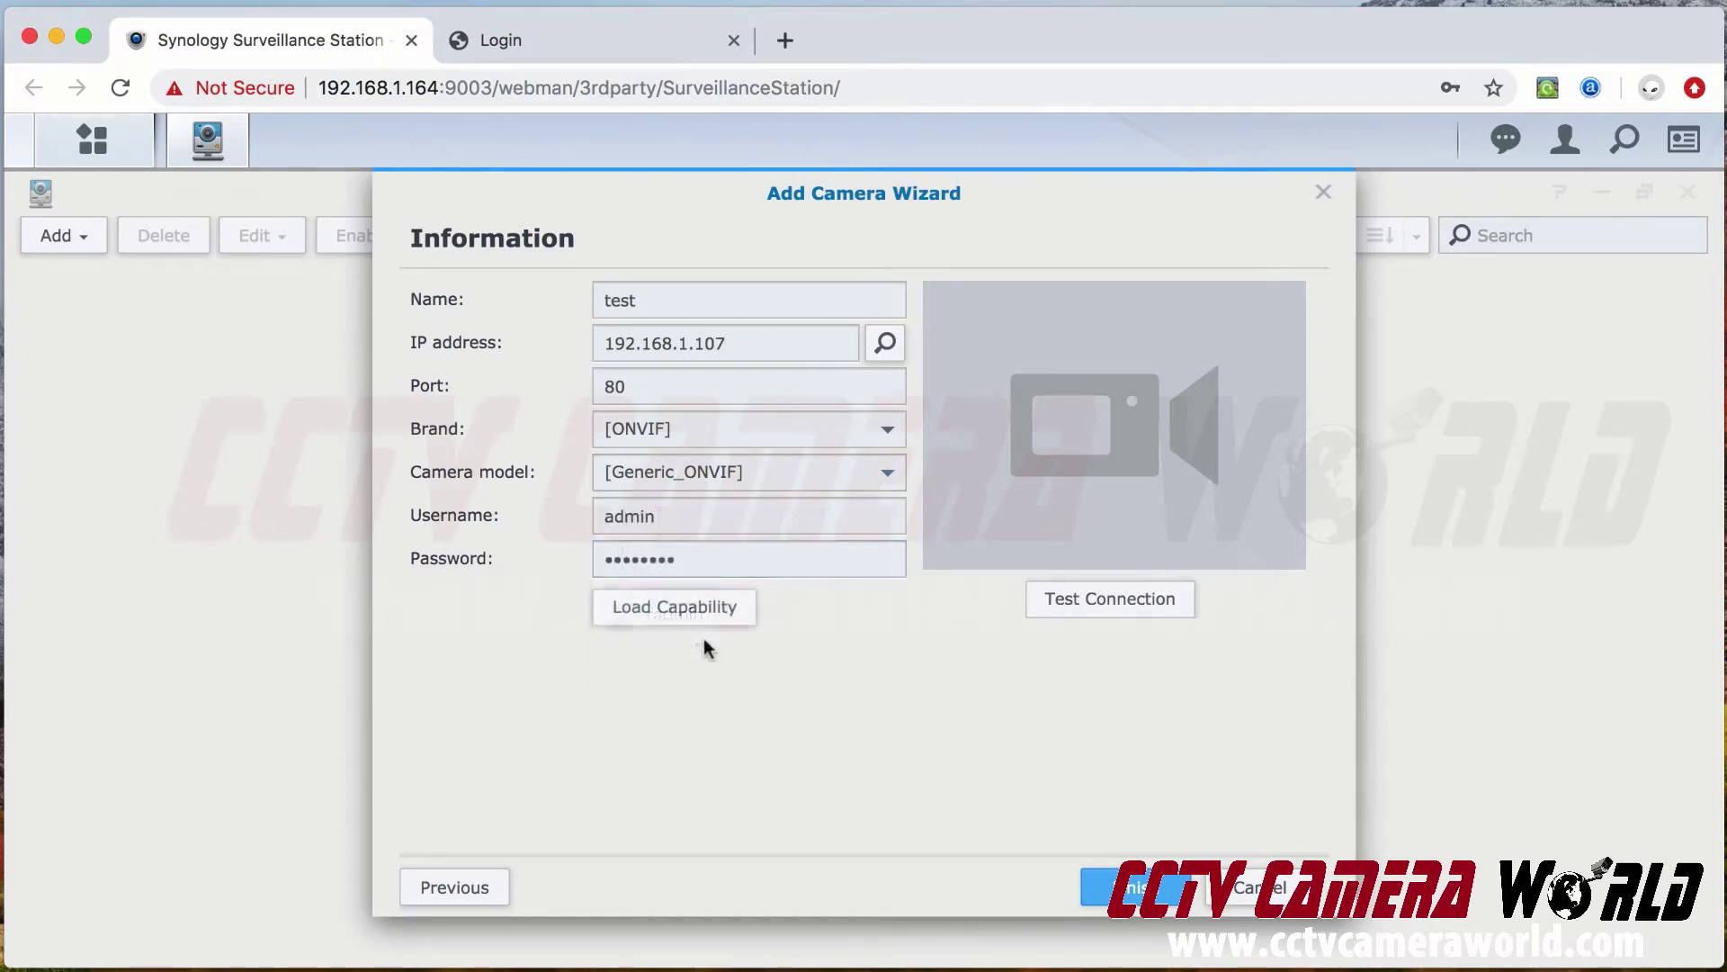
click(684, 607)
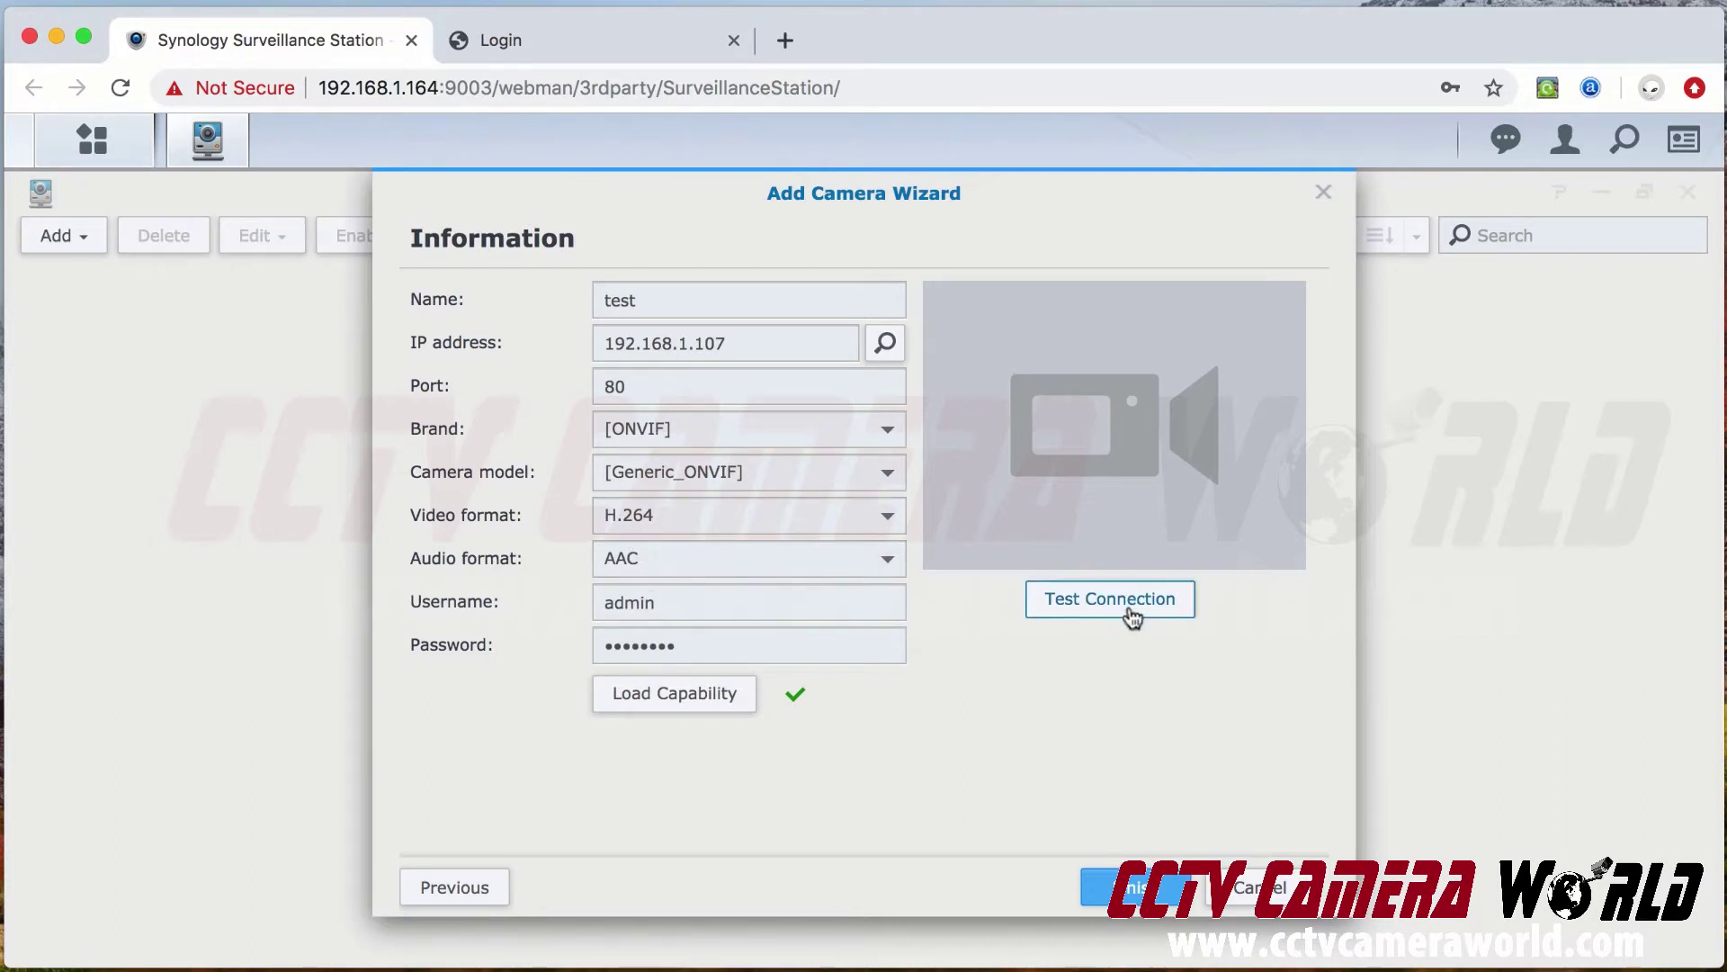
click(1089, 598)
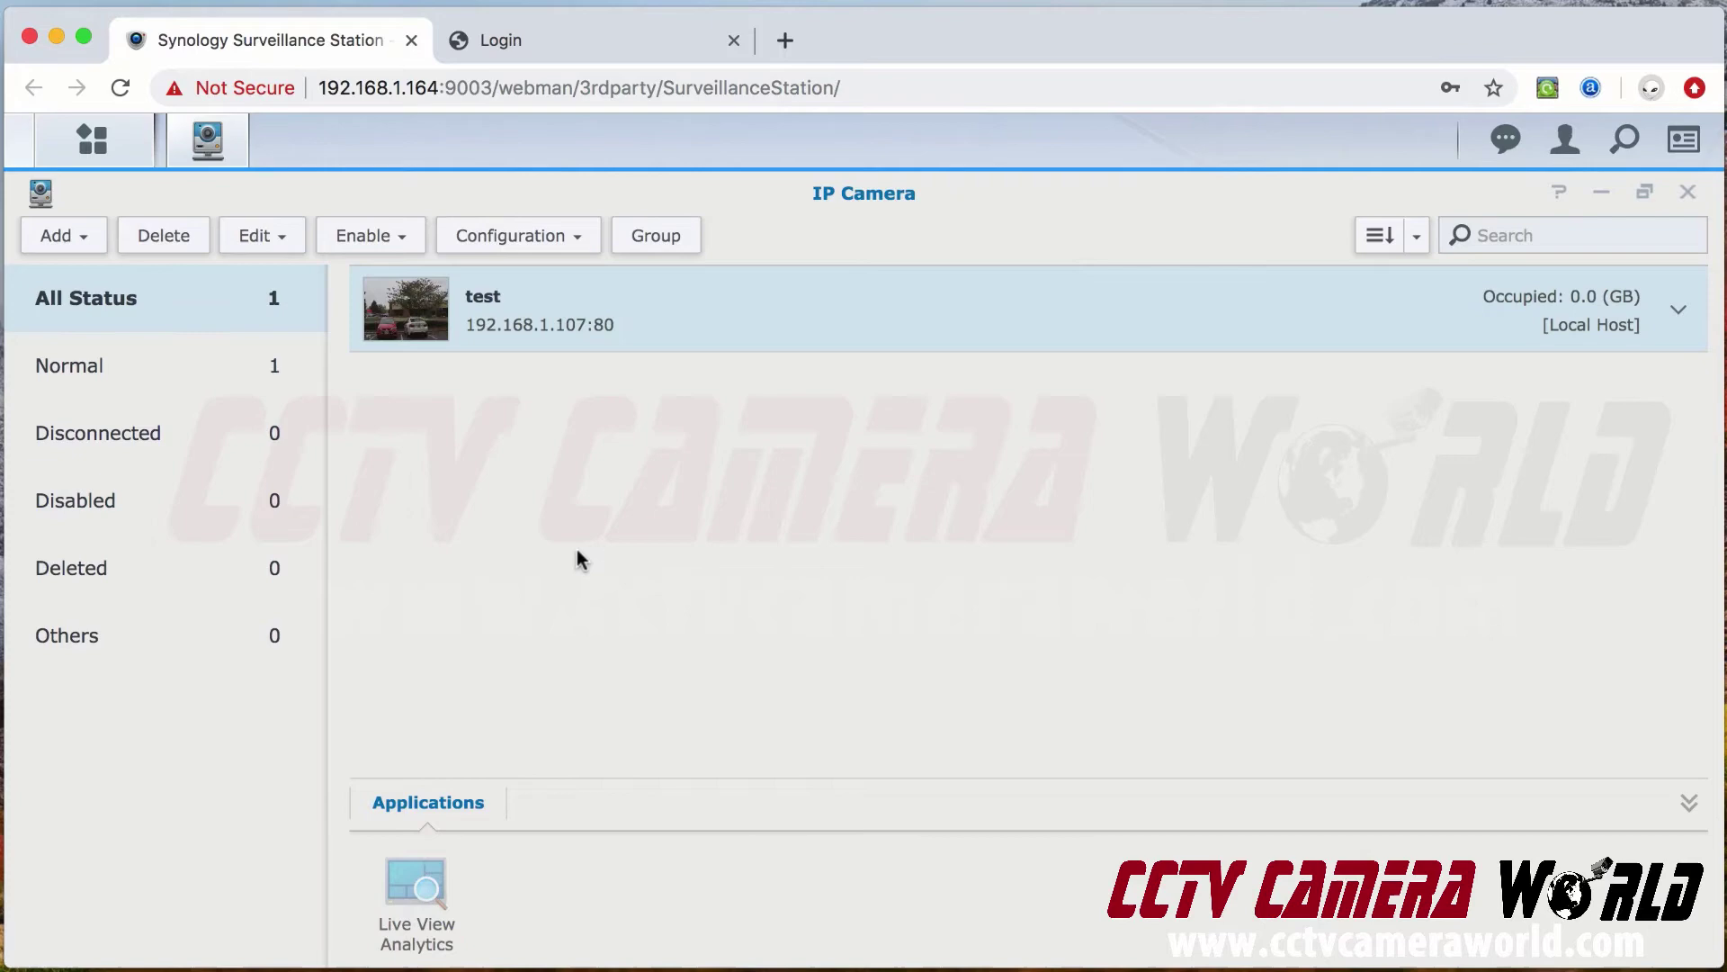
Open the test camera's settings on the Video tab.
click(256, 239)
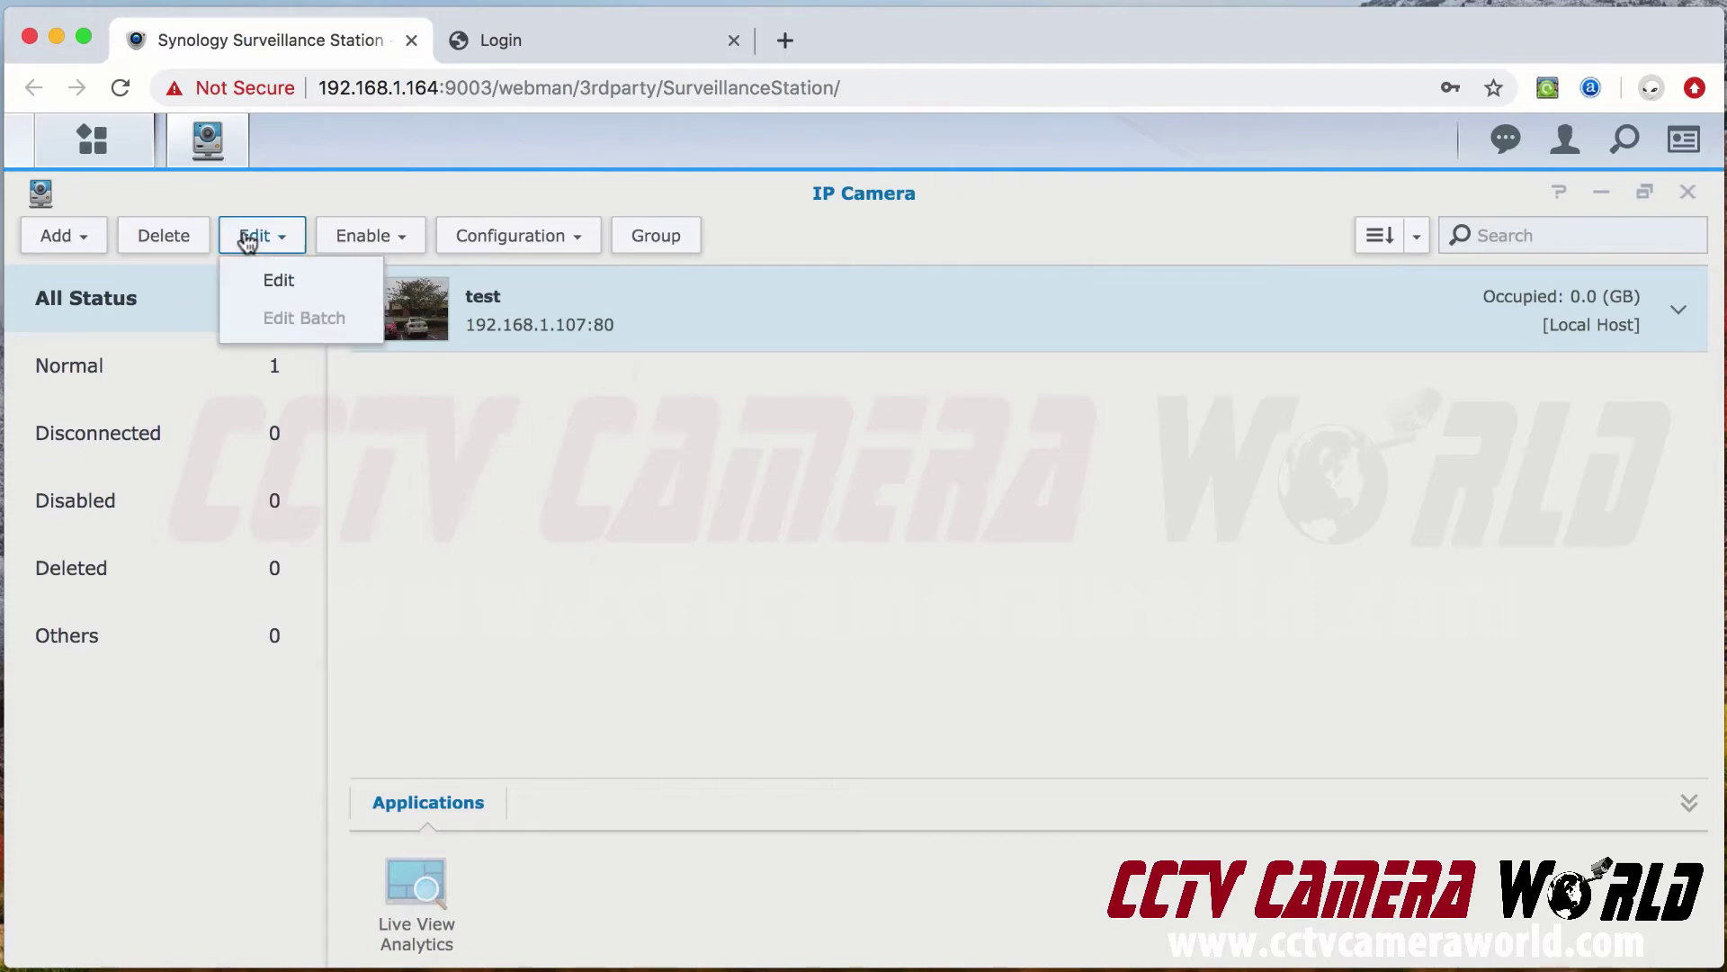
click(558, 310)
right_click(558, 311)
click(591, 324)
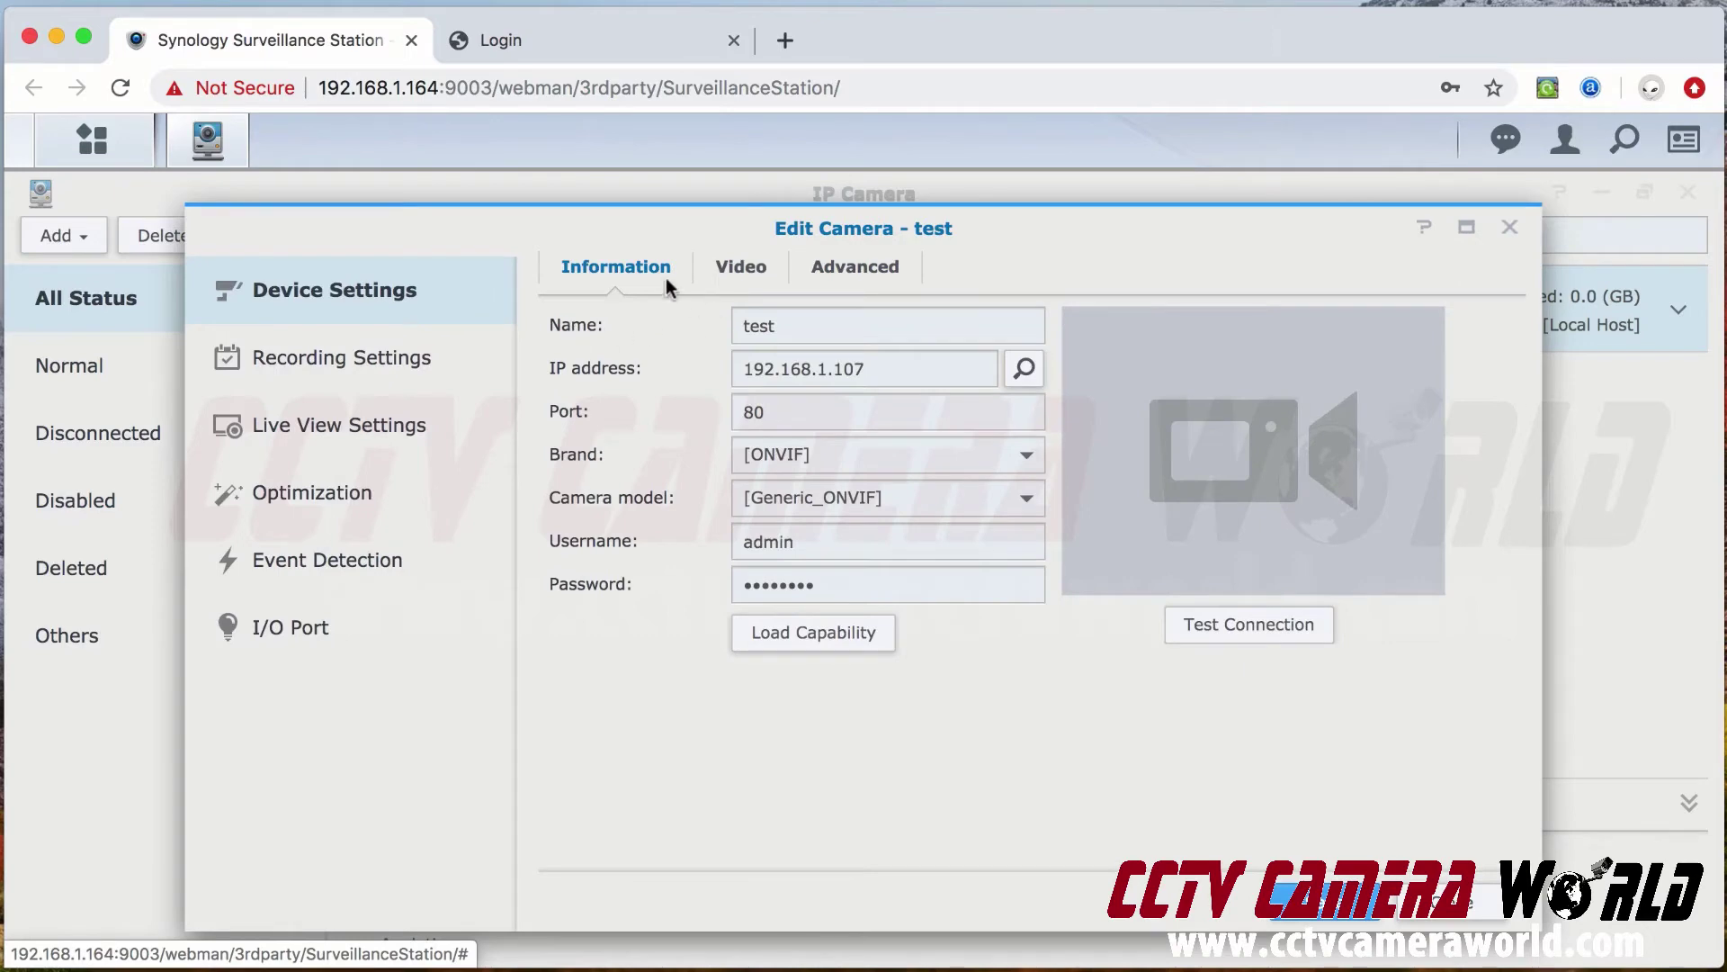
click(720, 262)
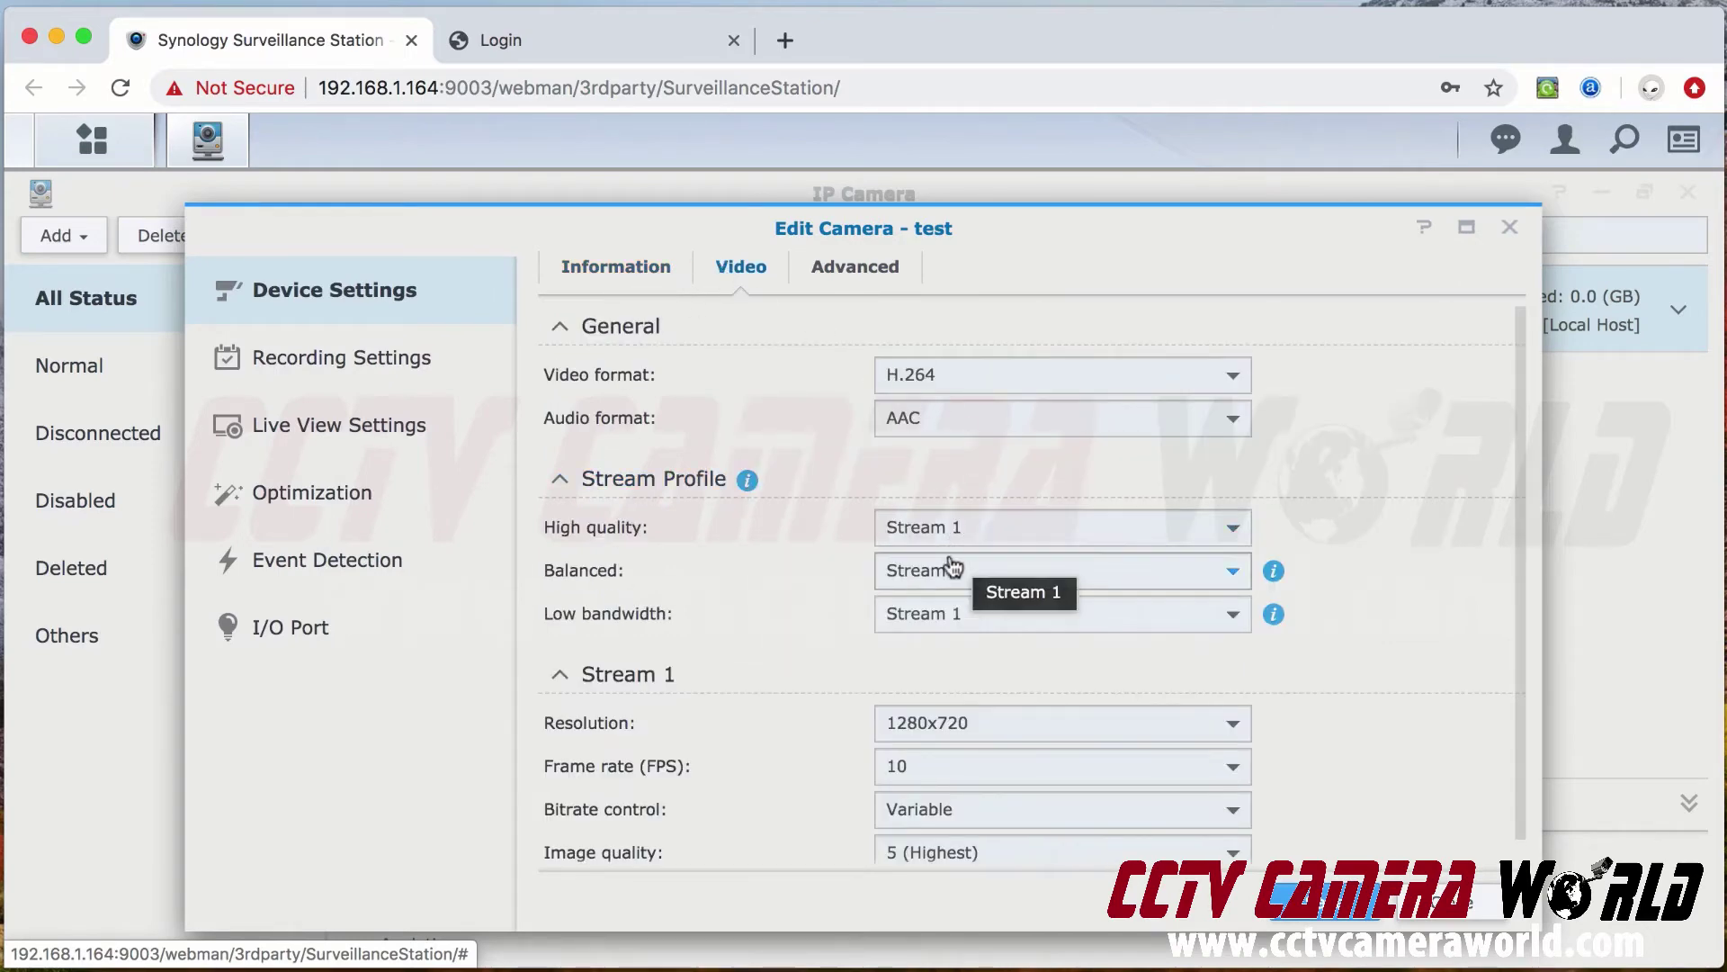
scroll(952, 565, down, 1)
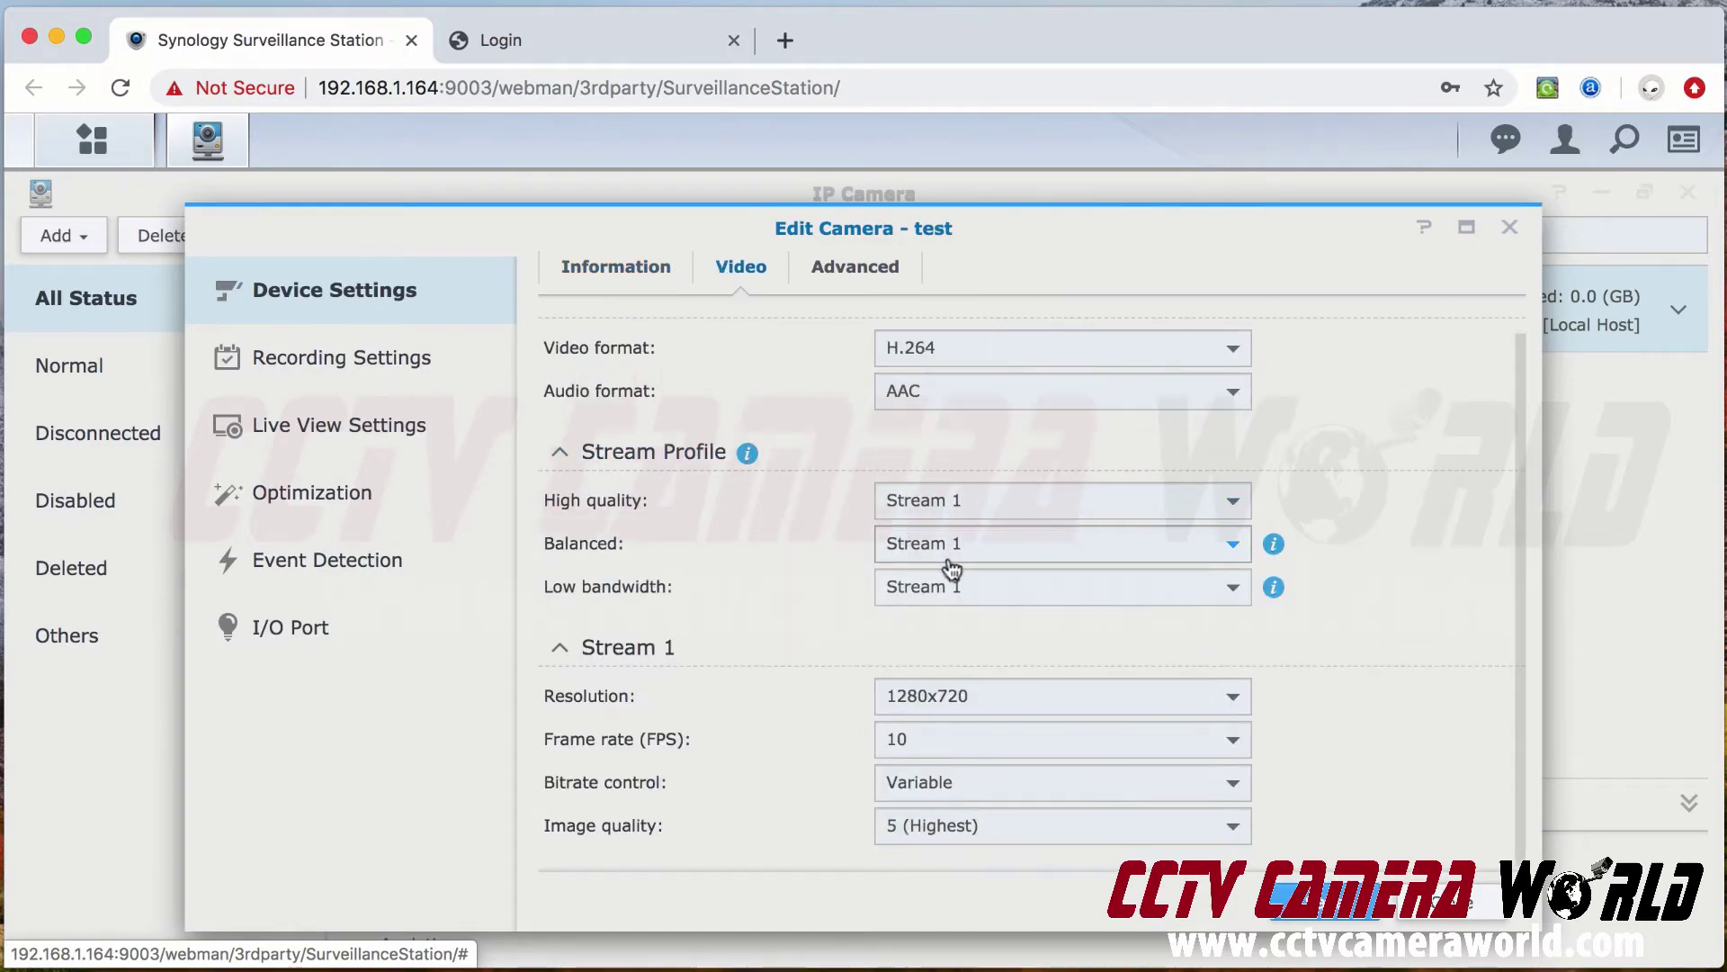
Set Stream 1 to 3840x2160 at 15 fps, save, and close the camera settings.
click(978, 711)
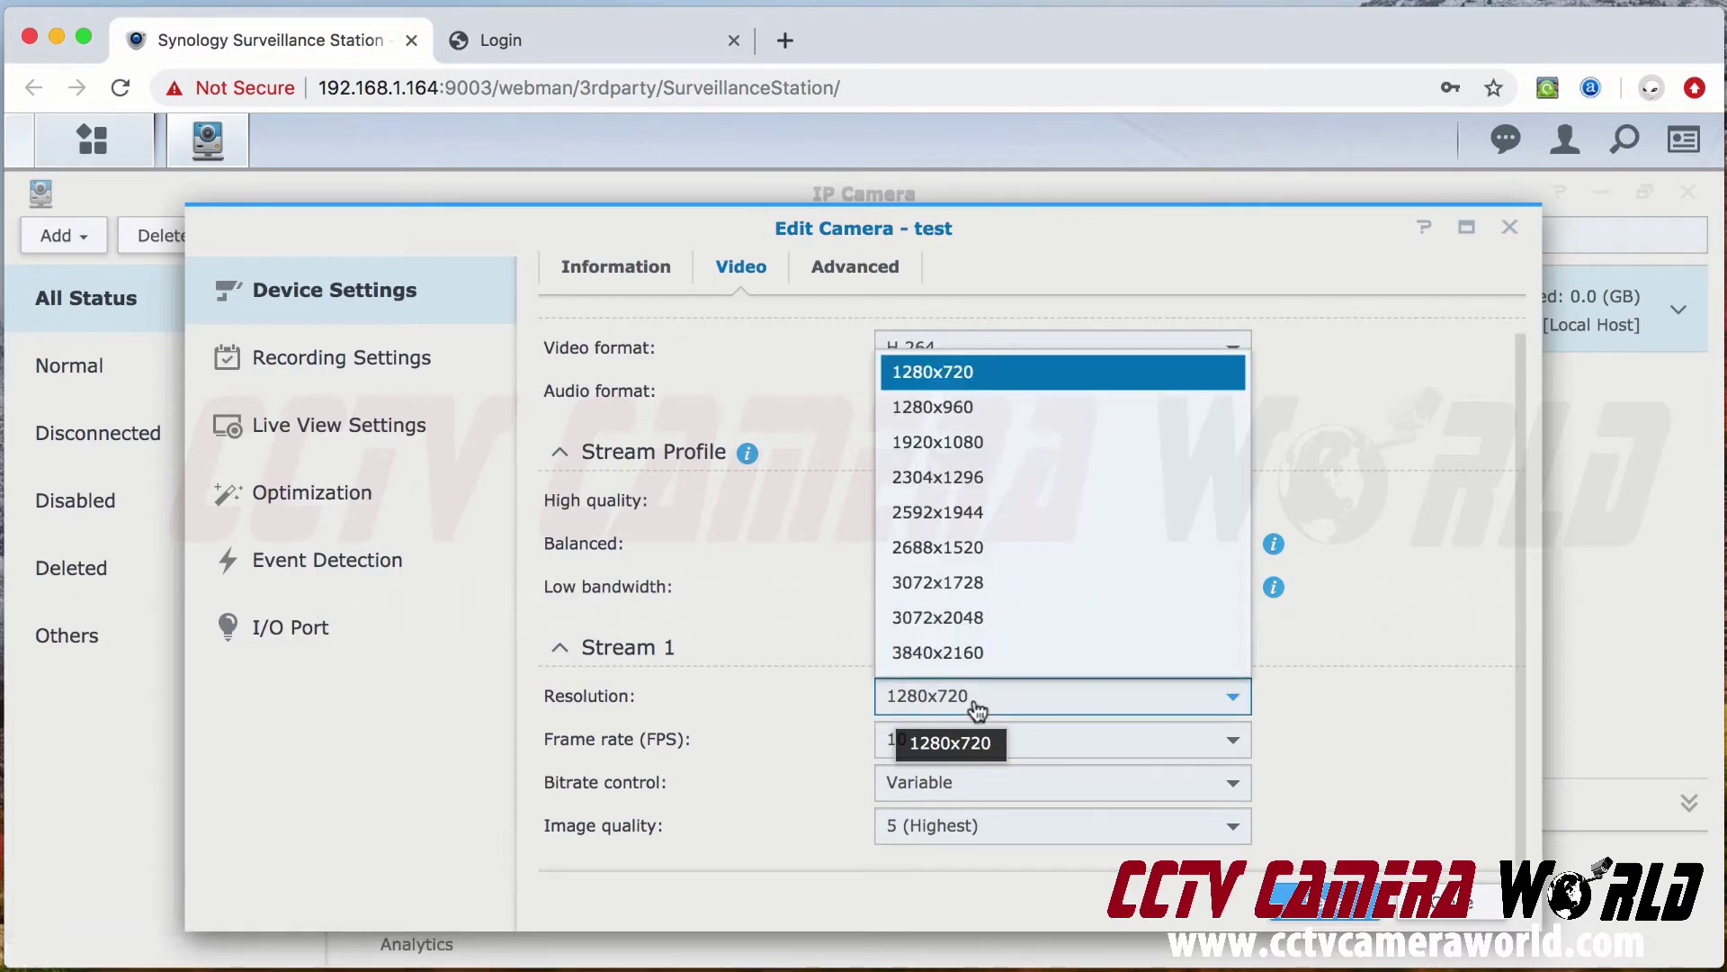
click(981, 657)
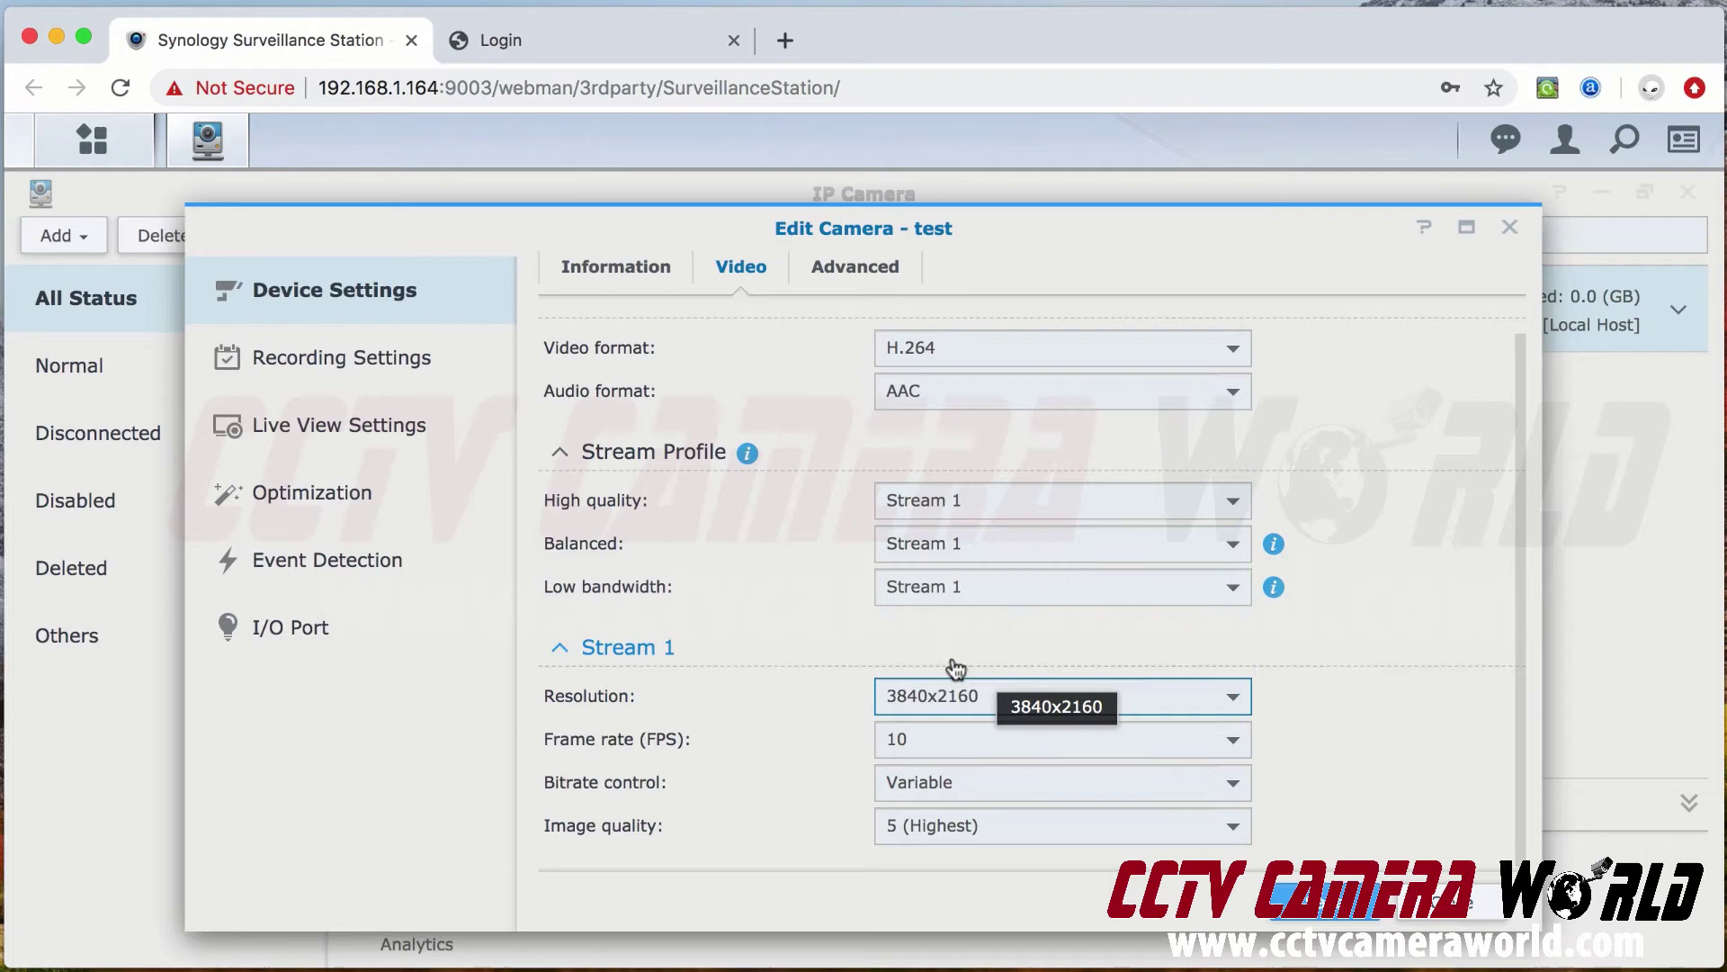
click(935, 755)
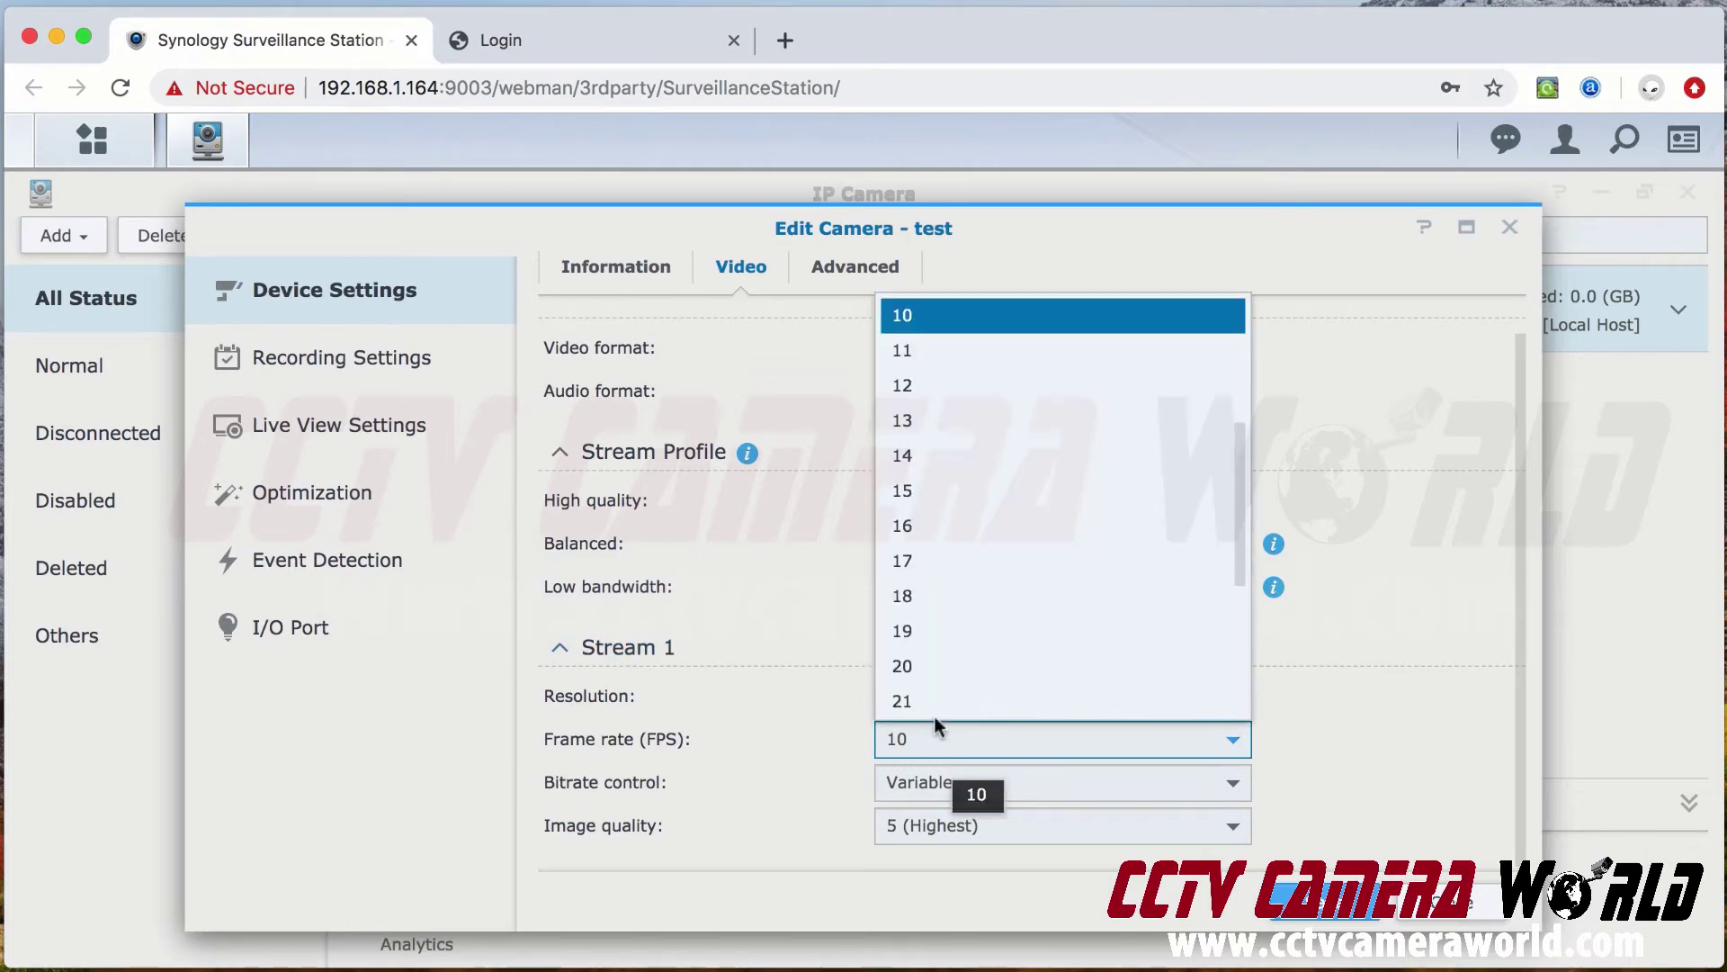
click(919, 501)
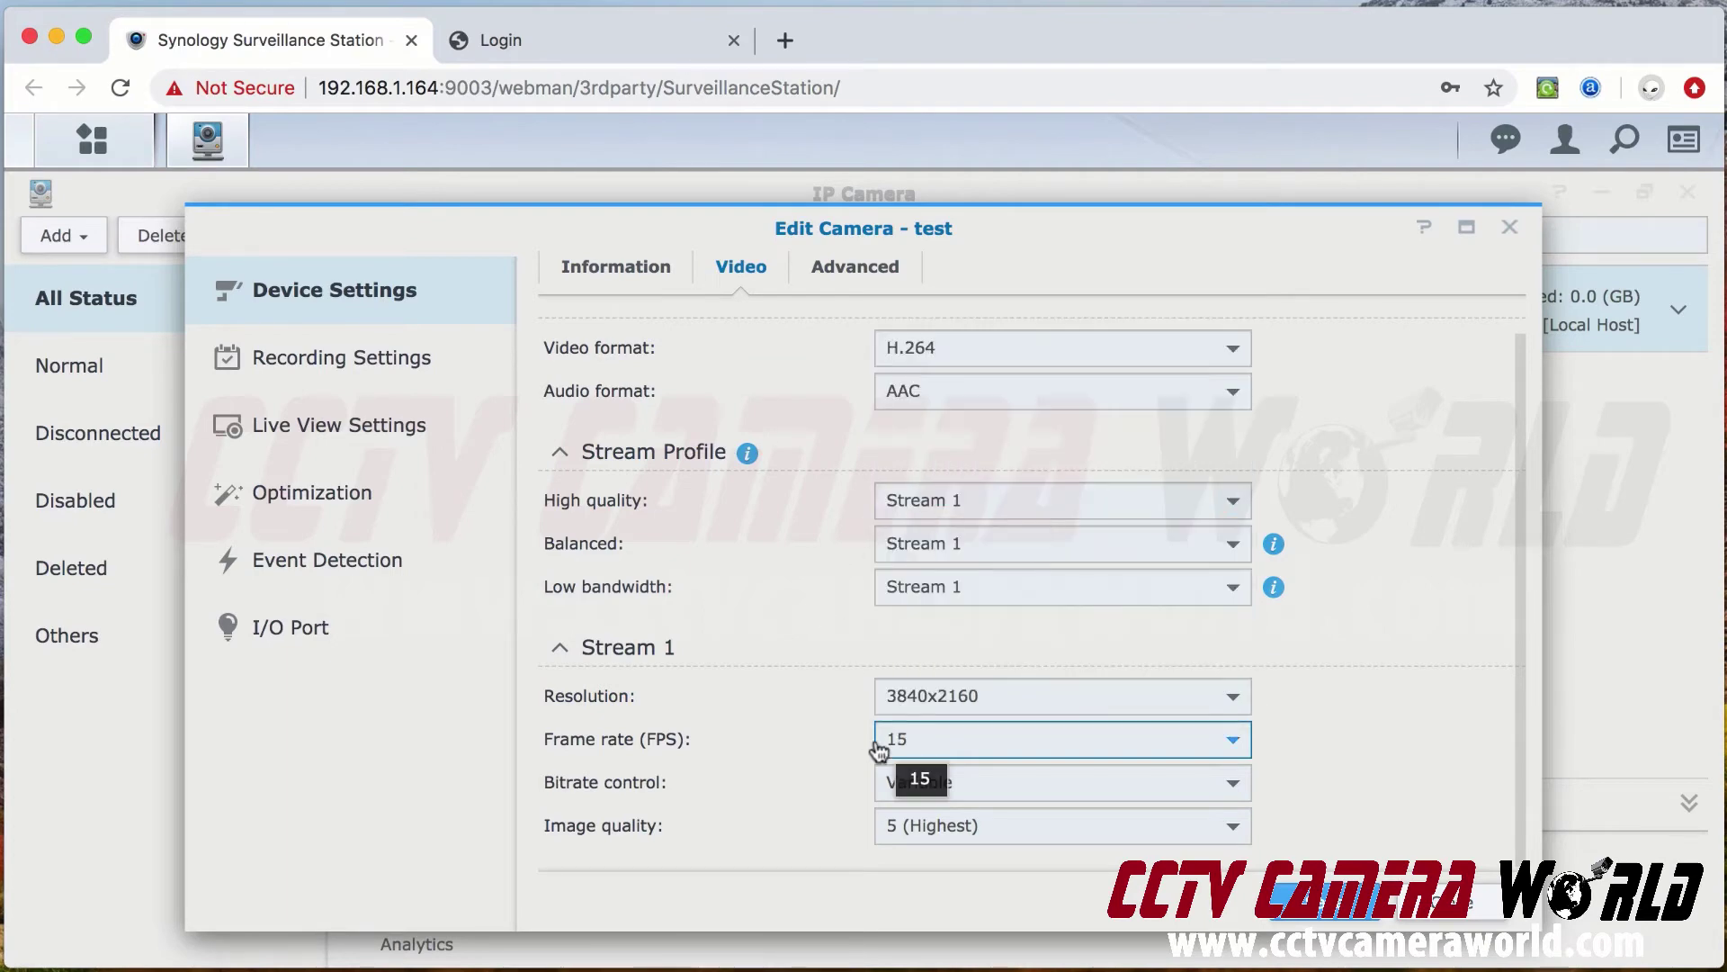
click(1332, 911)
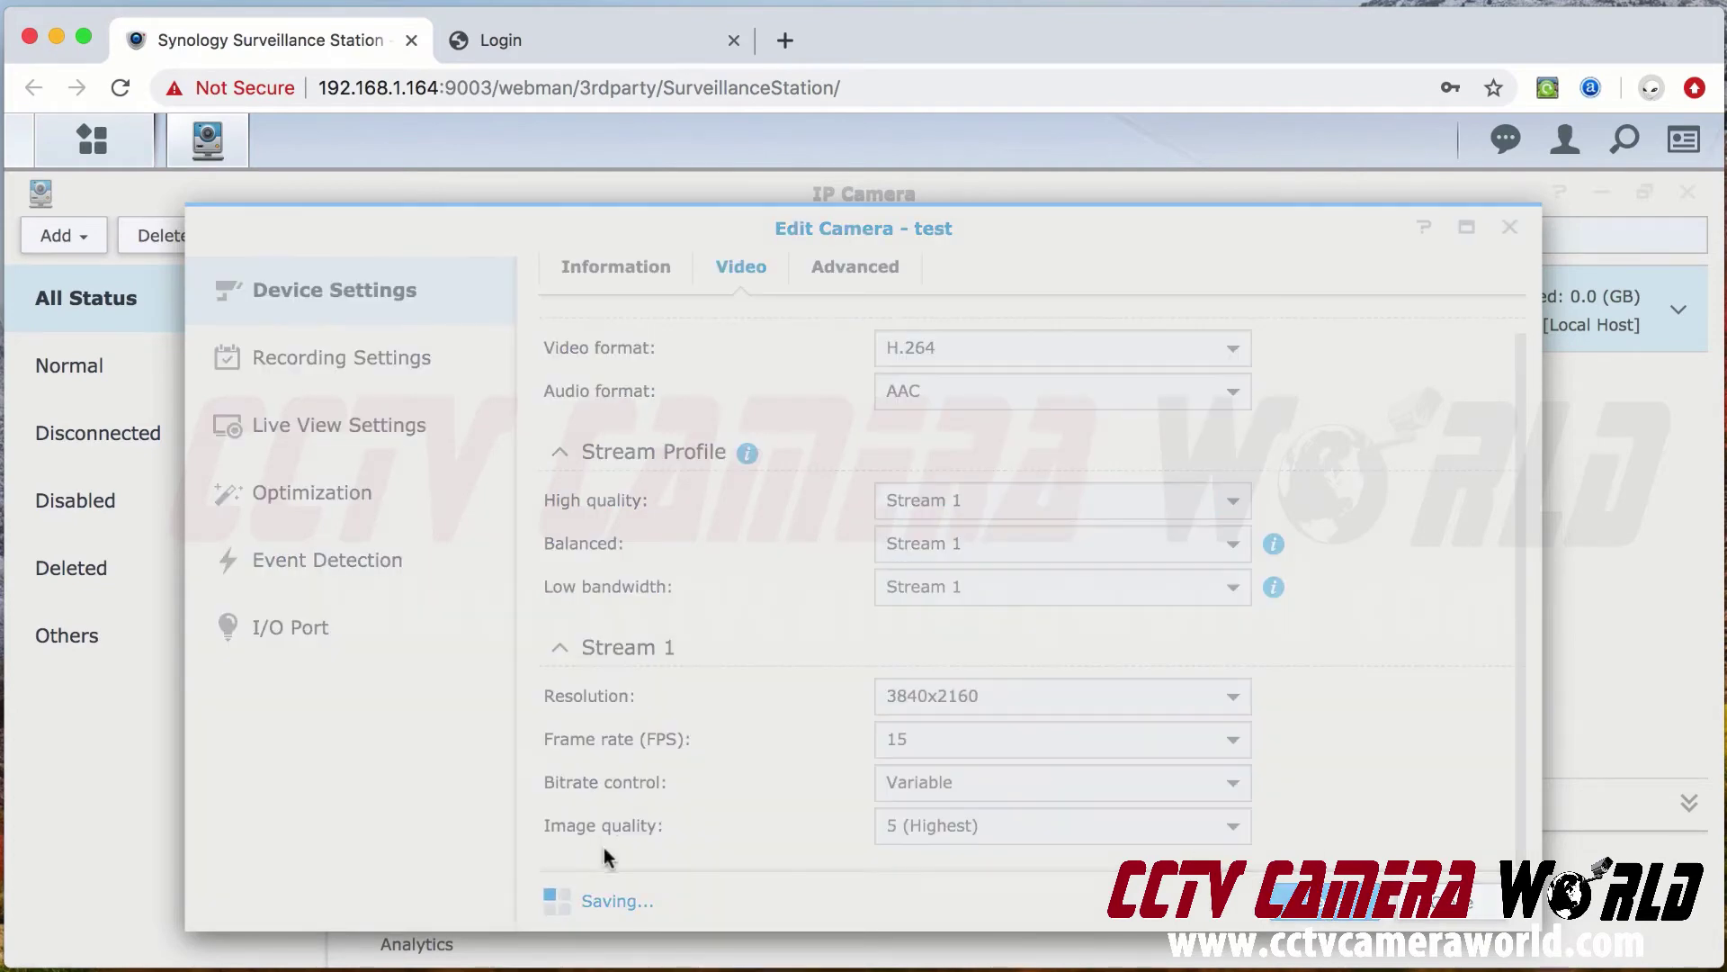
click(855, 266)
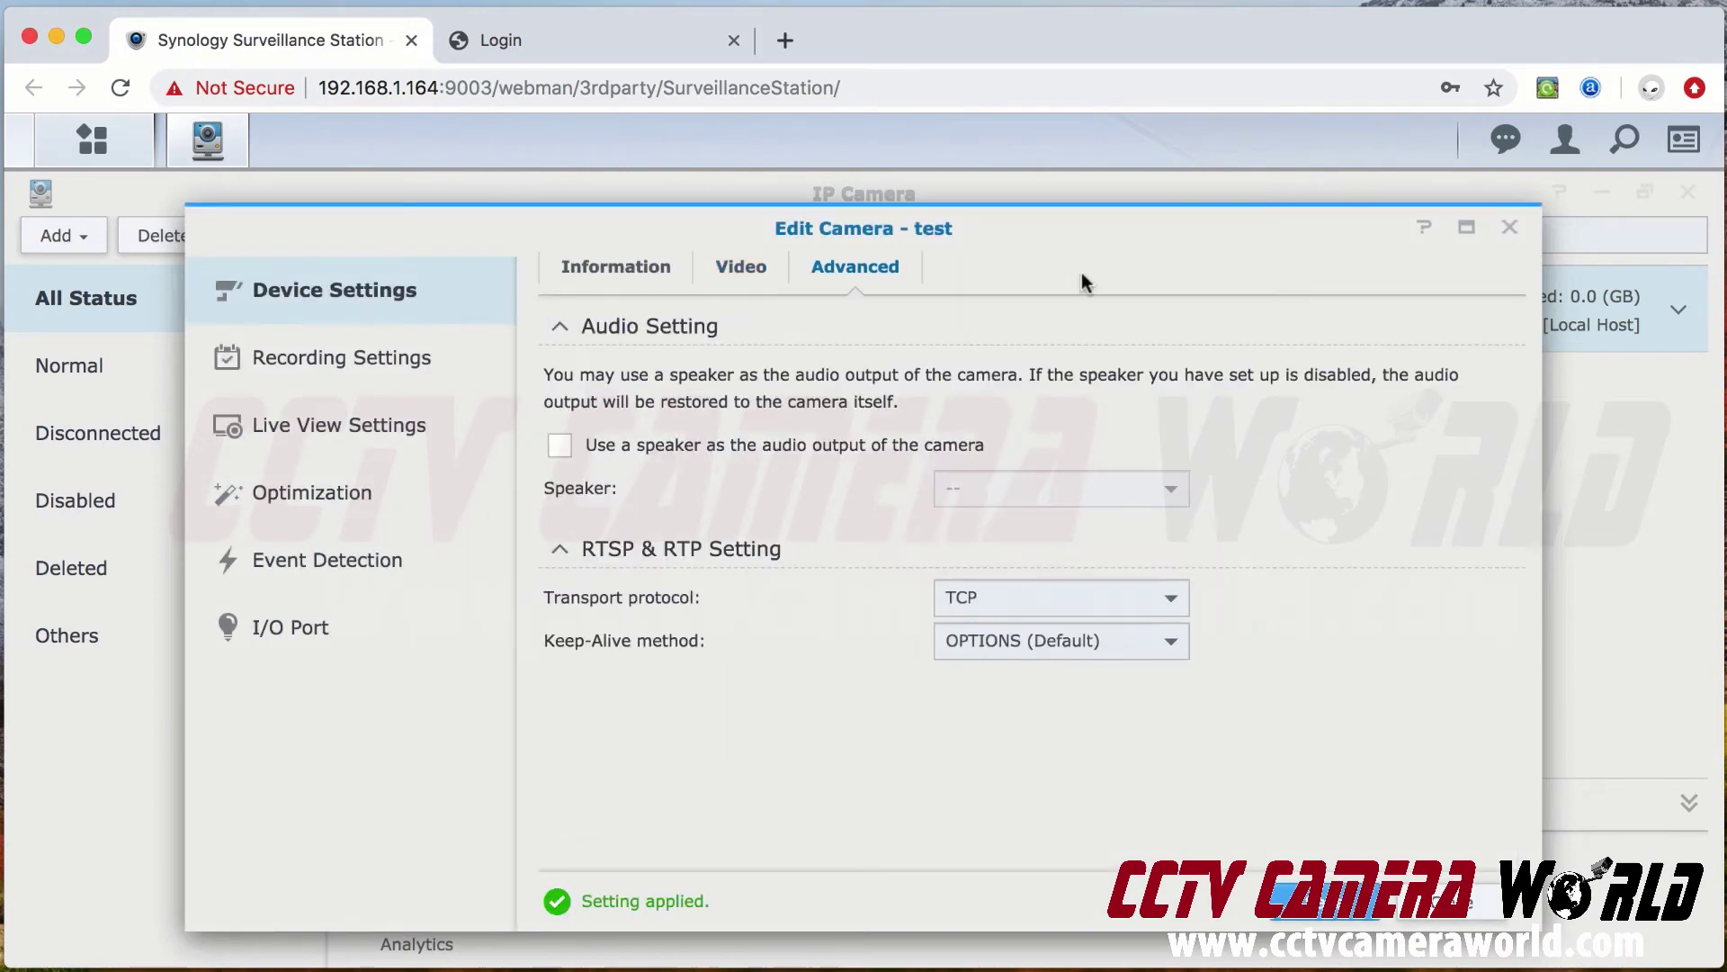
click(1509, 230)
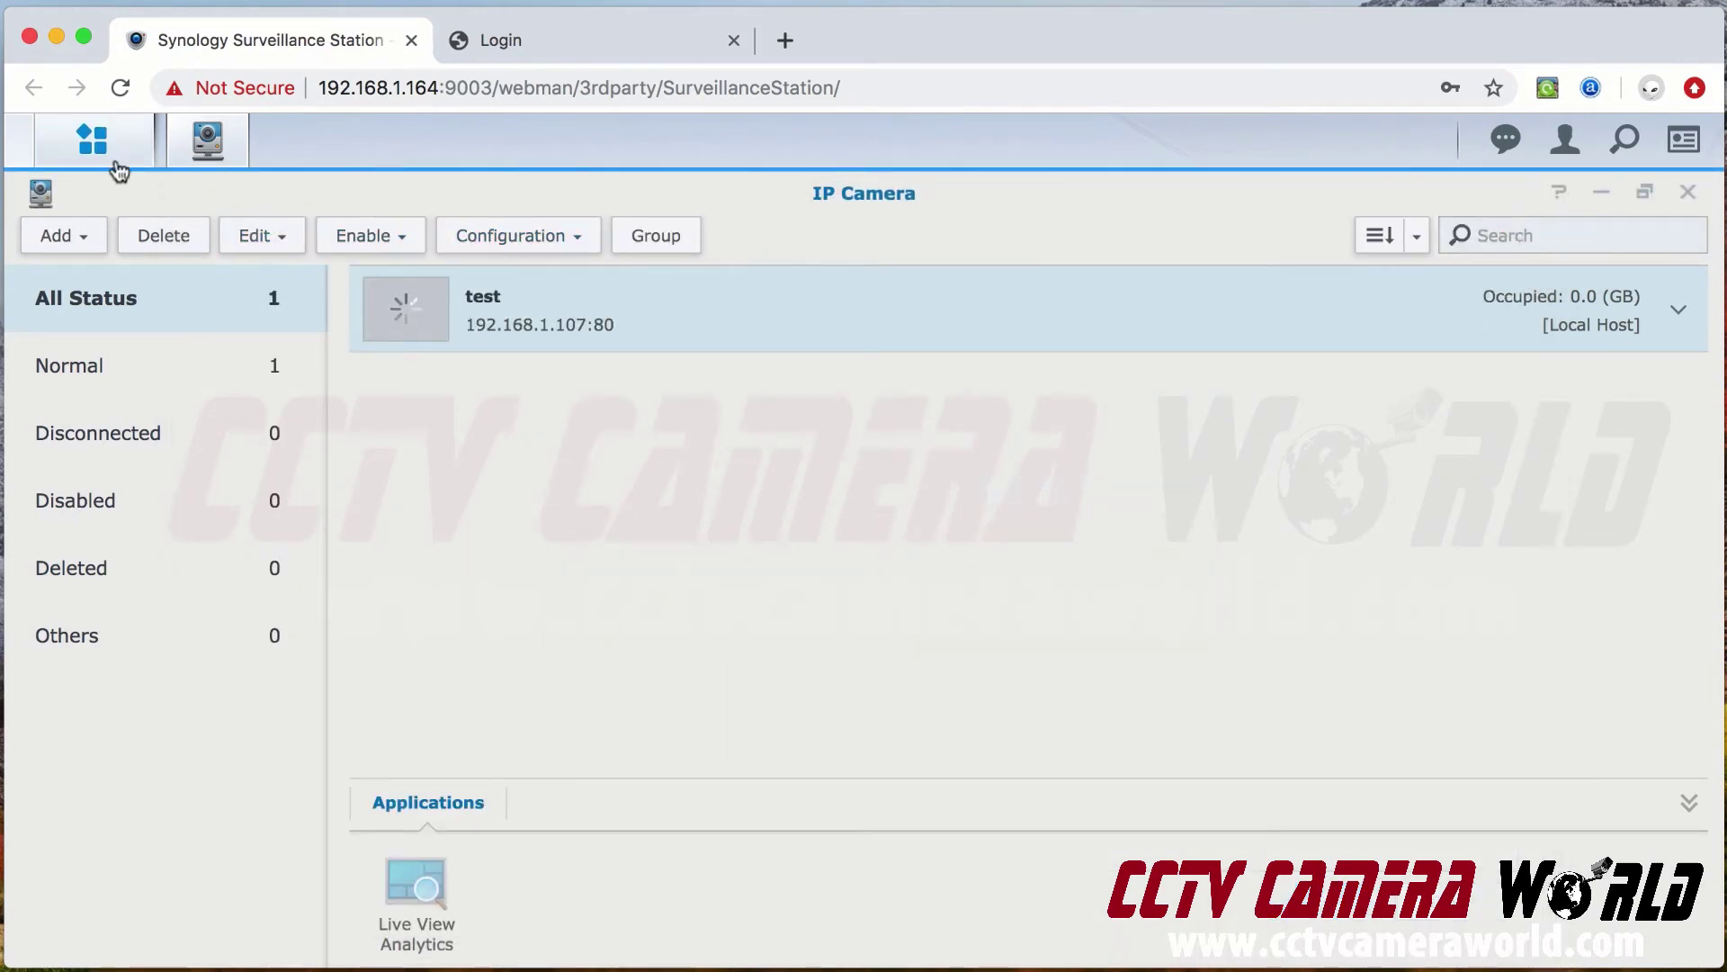
Open Live View from the desktop, then mute and unmute the camera audio.
click(1601, 196)
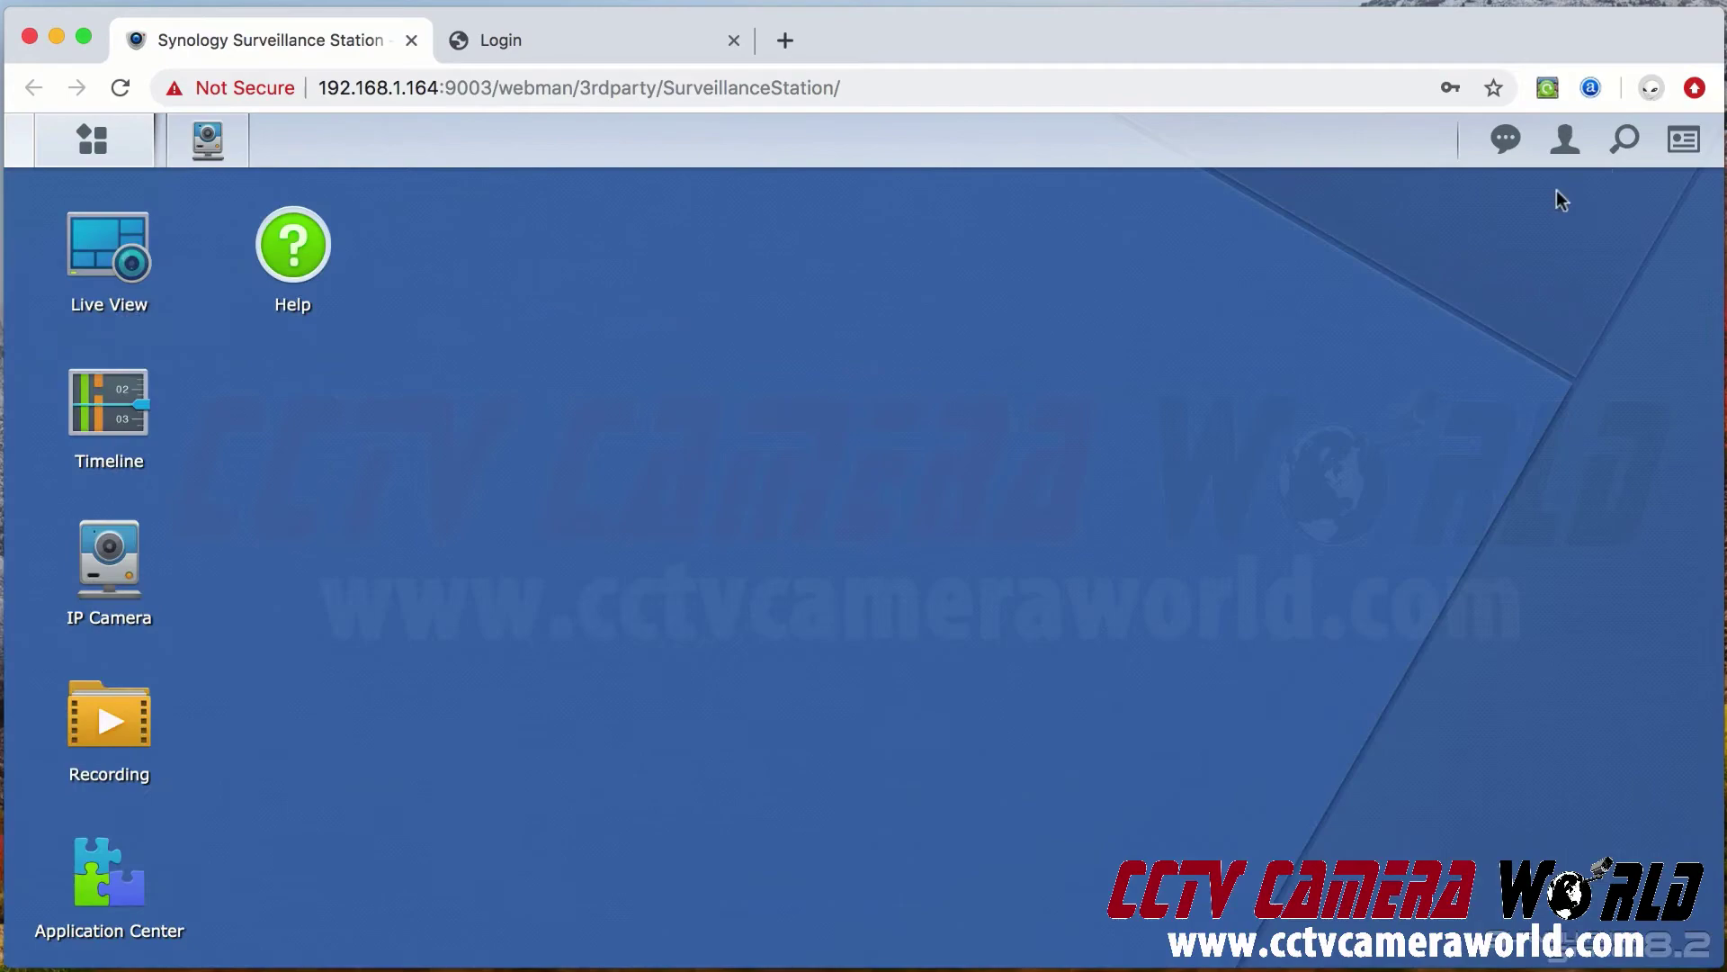
click(104, 279)
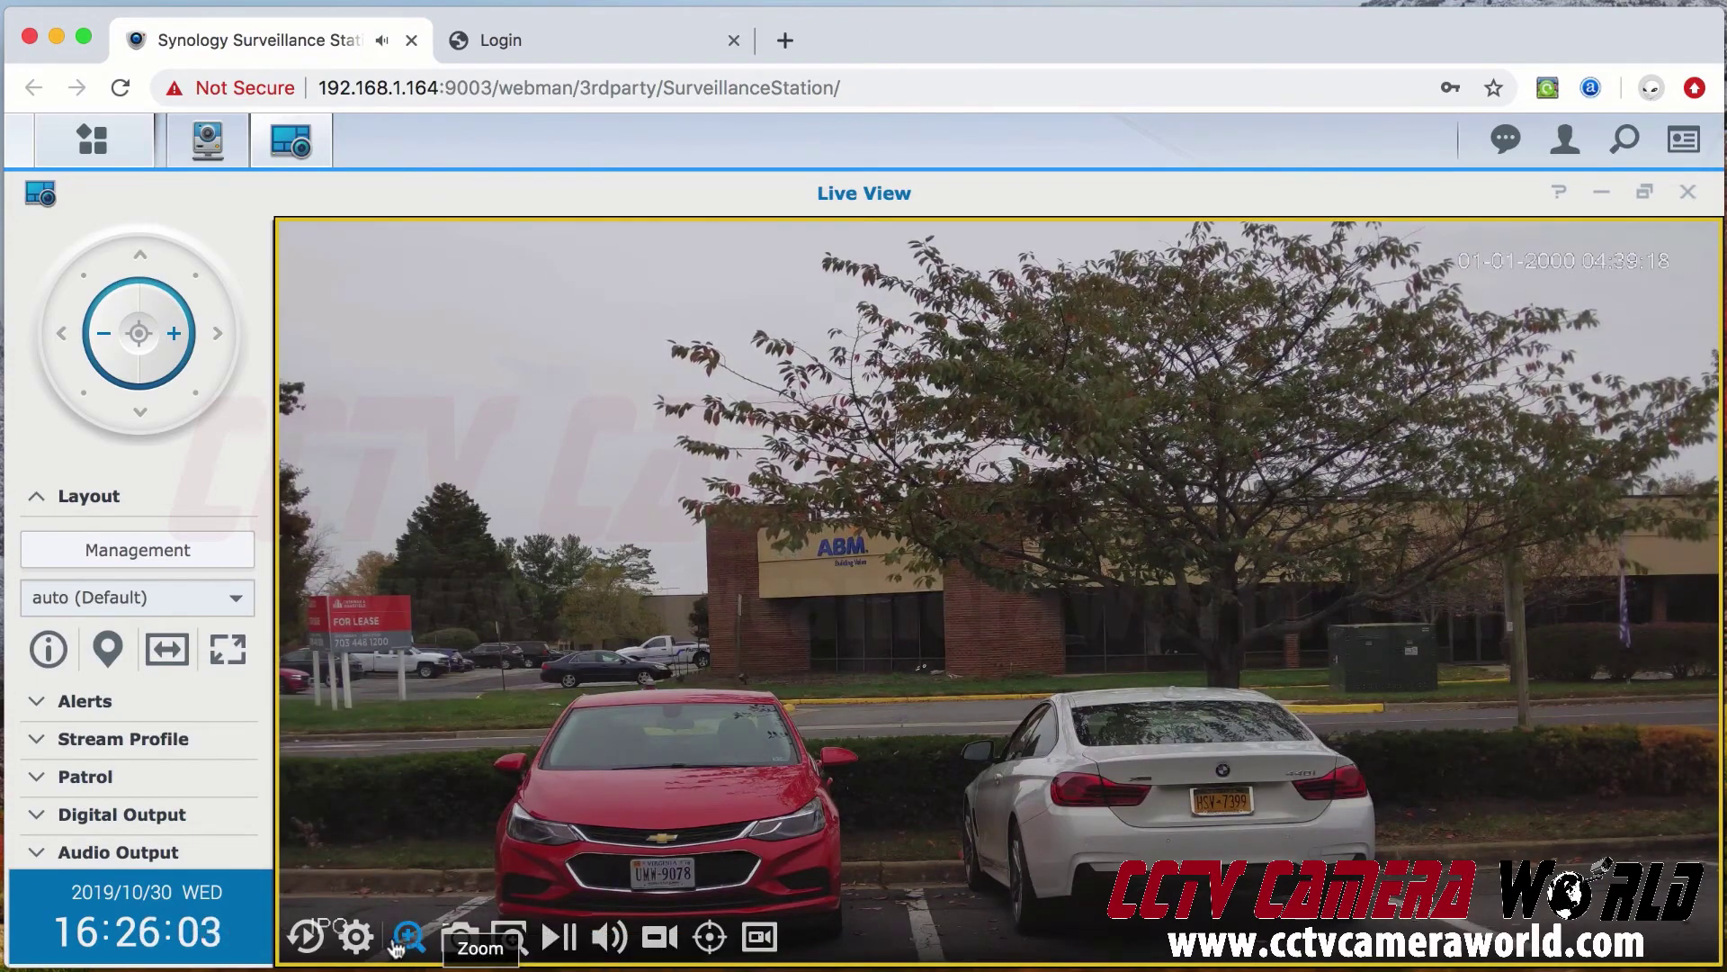
mouse_move(619, 952)
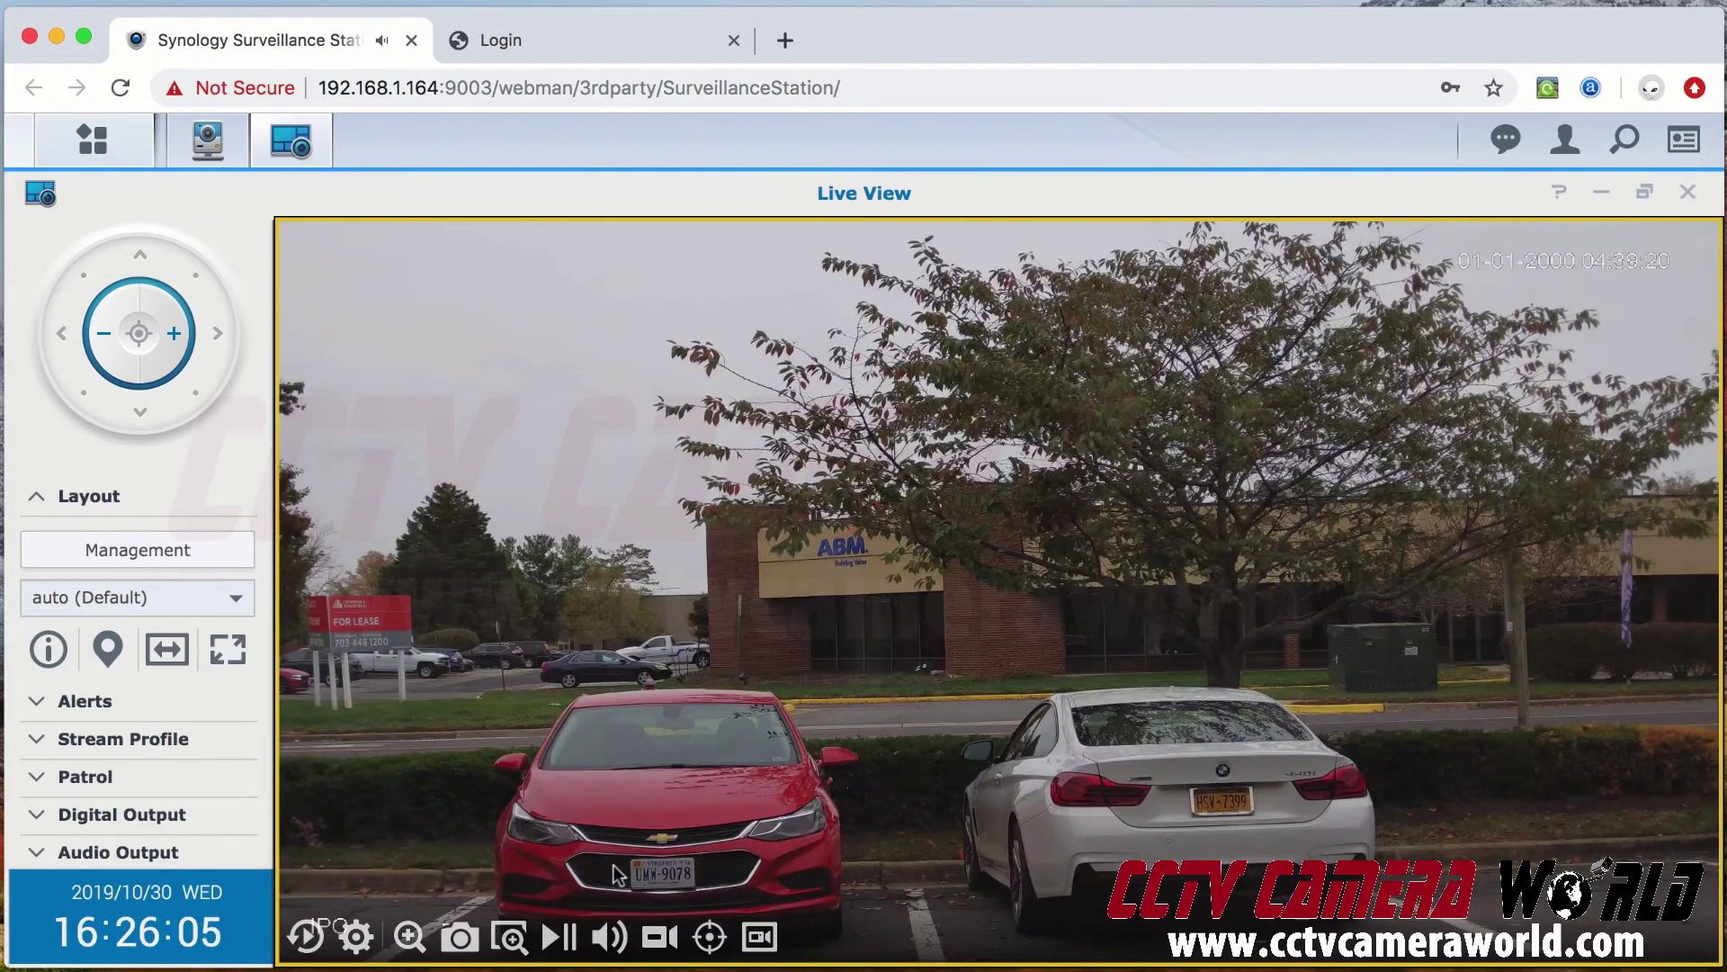
click(609, 936)
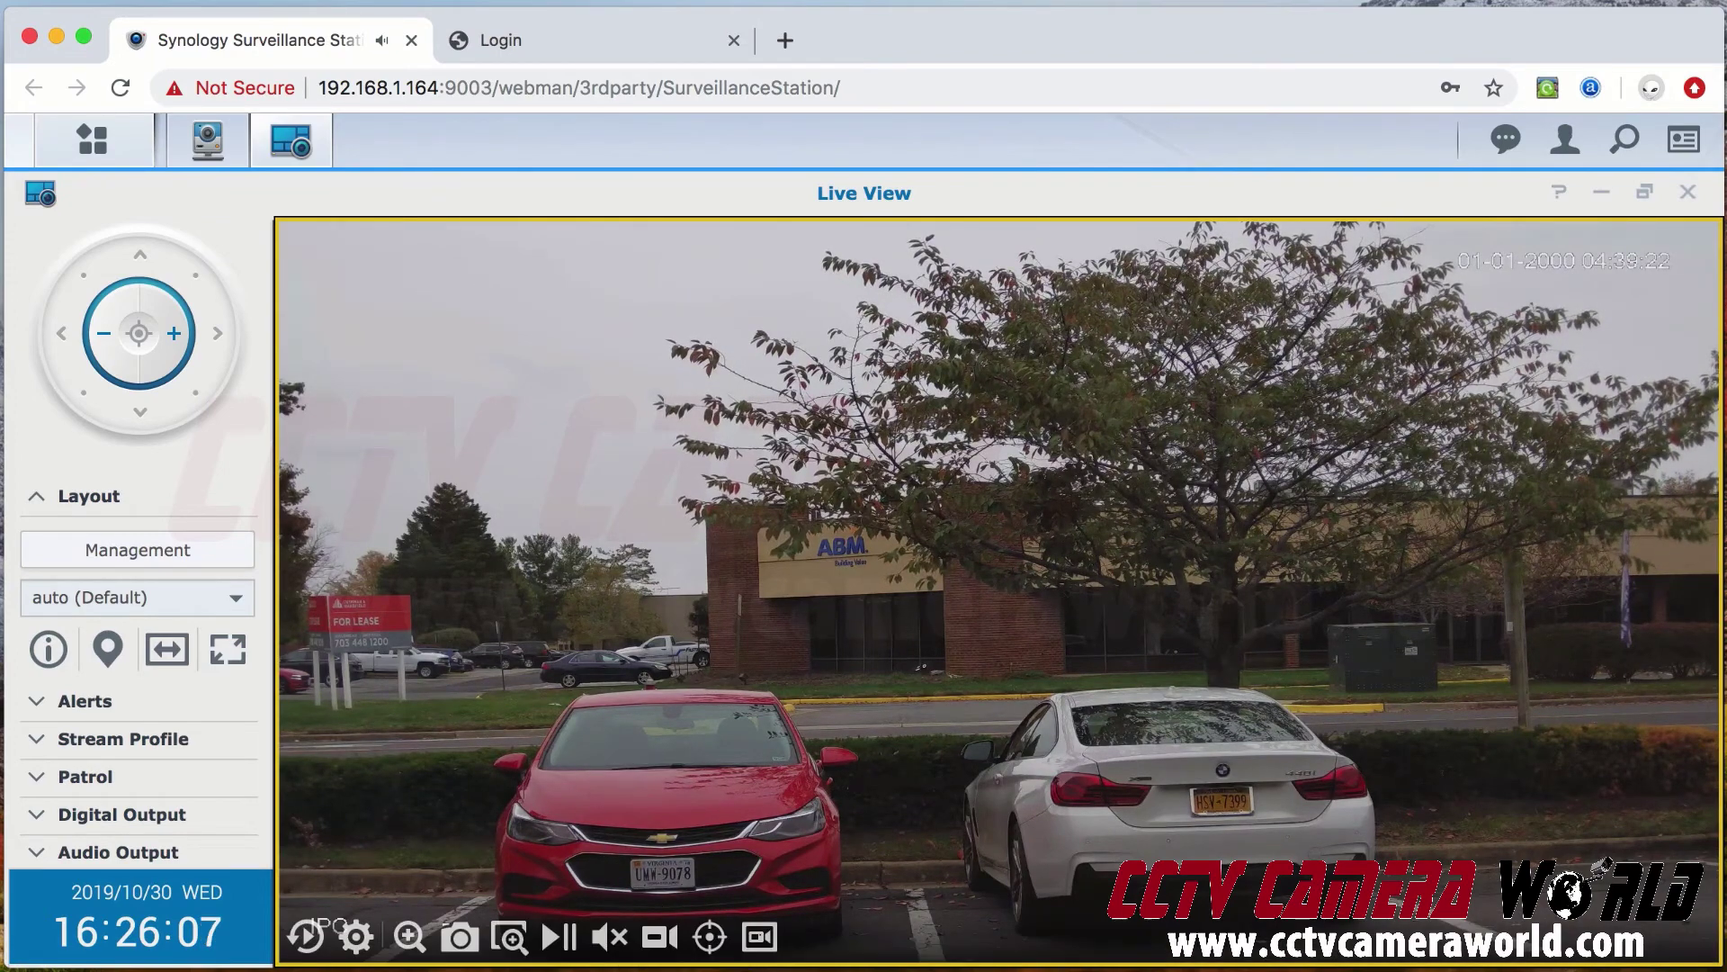
click(601, 945)
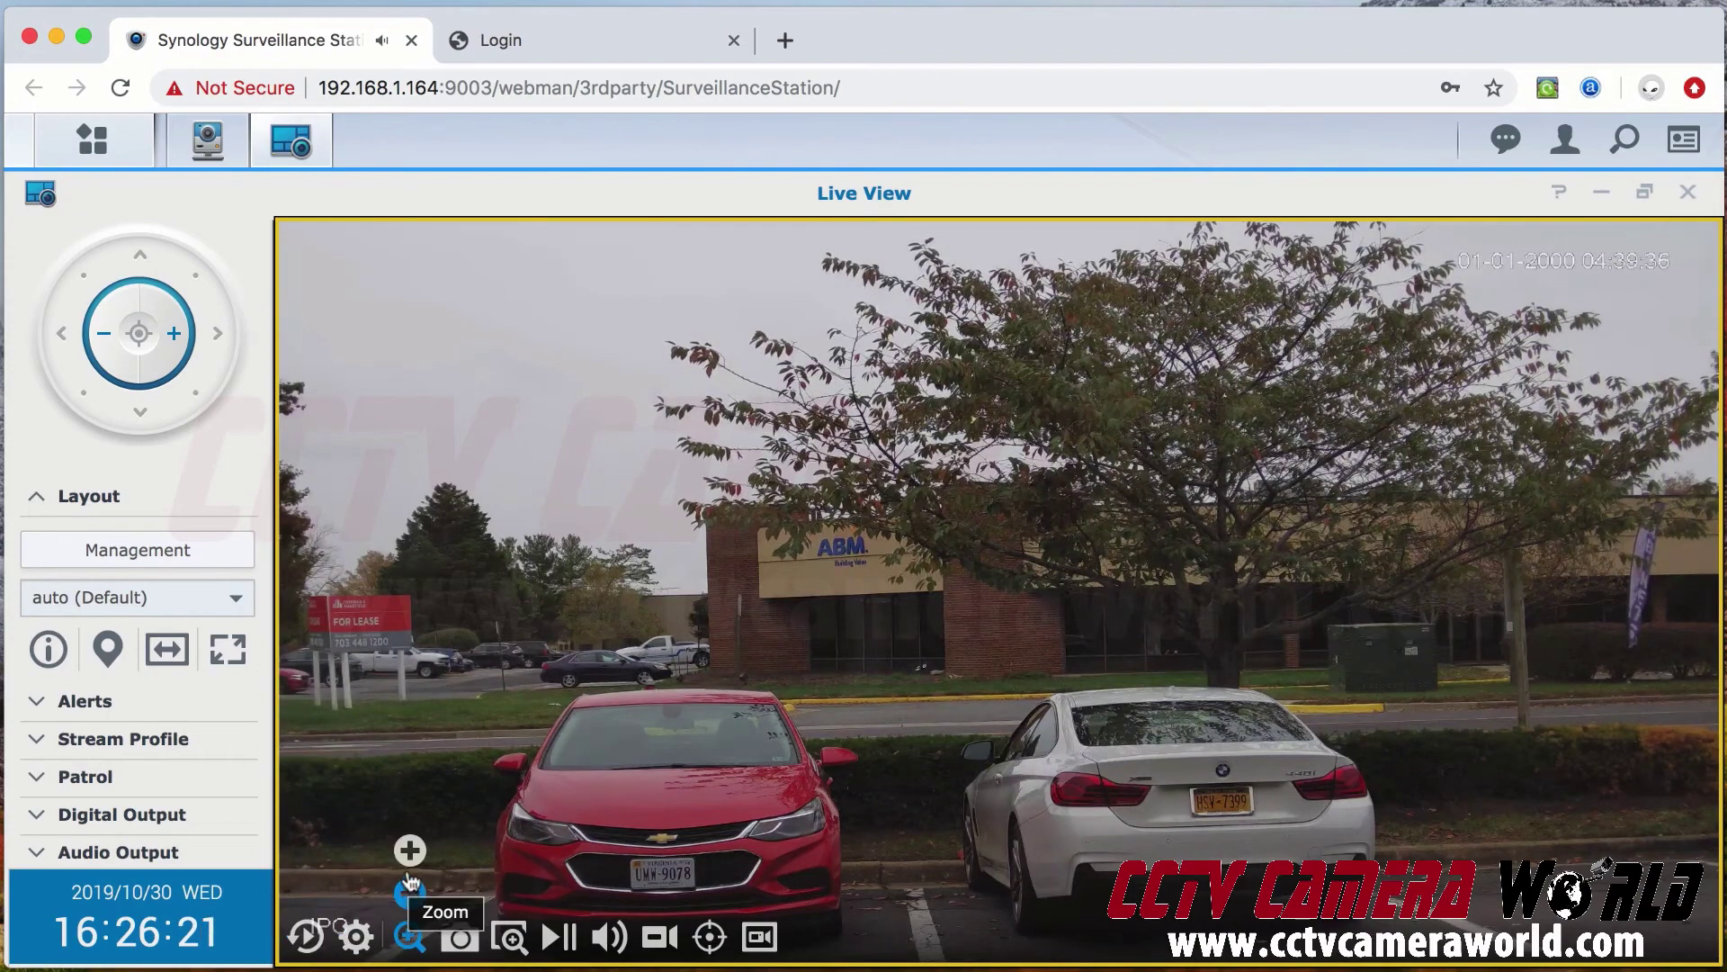
Zoom the camera lens in, out, and back in on the parking lot.
click(410, 864)
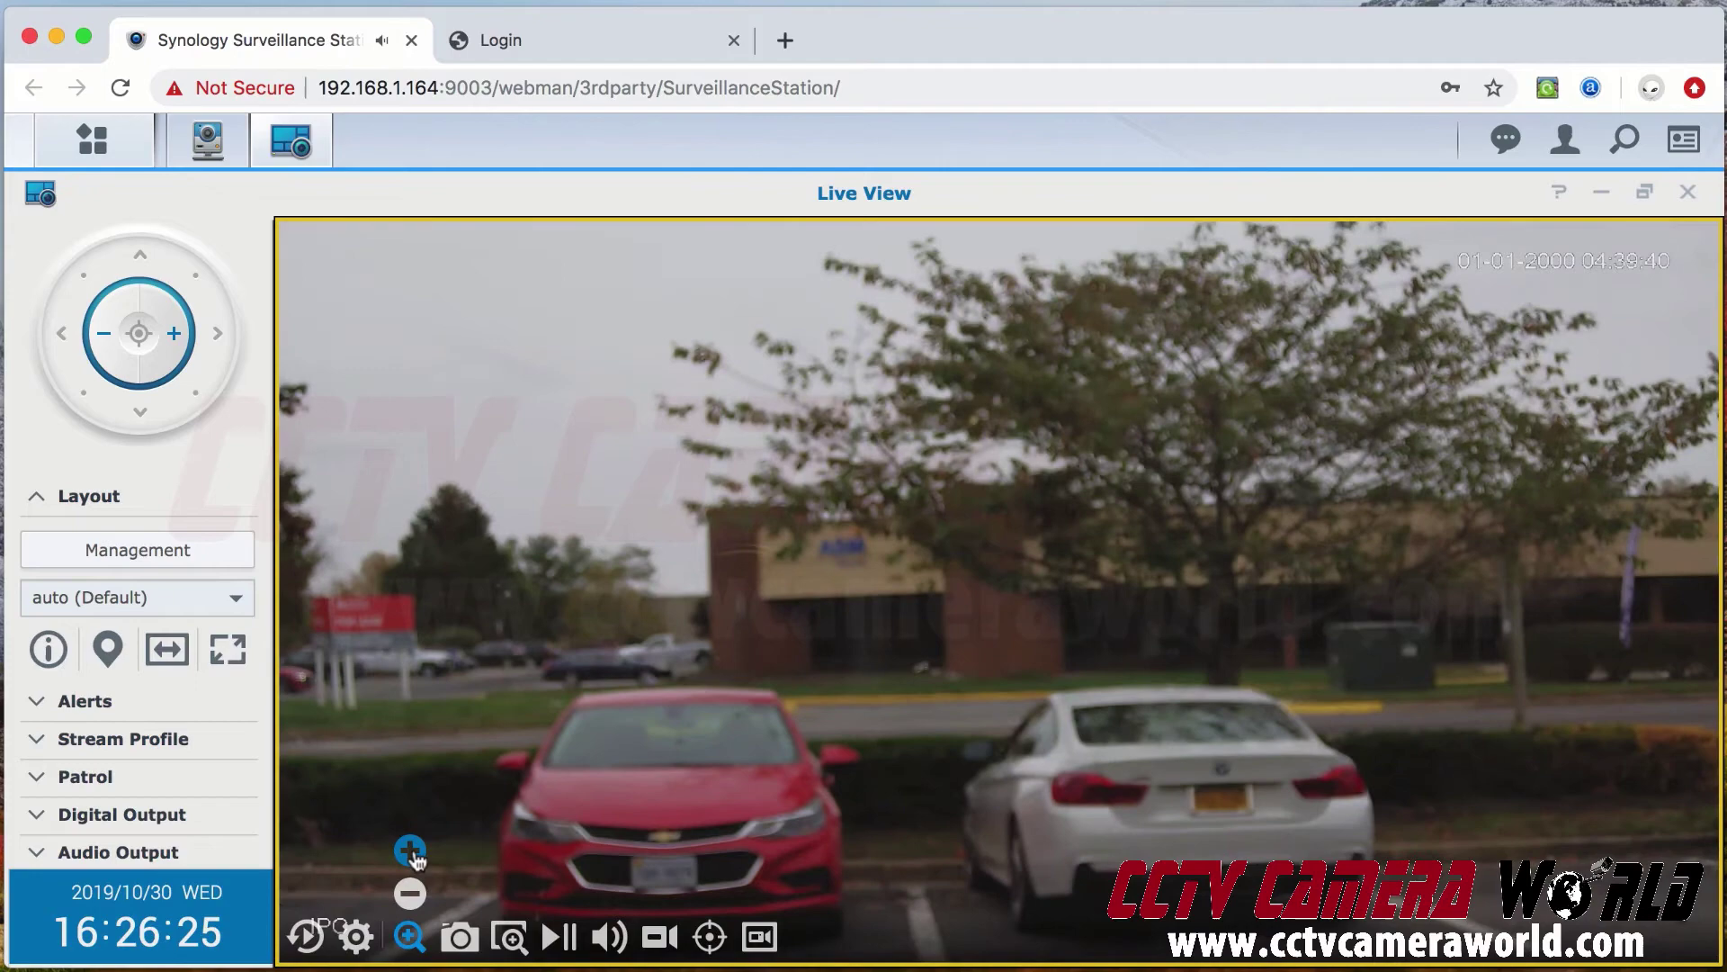
click(410, 895)
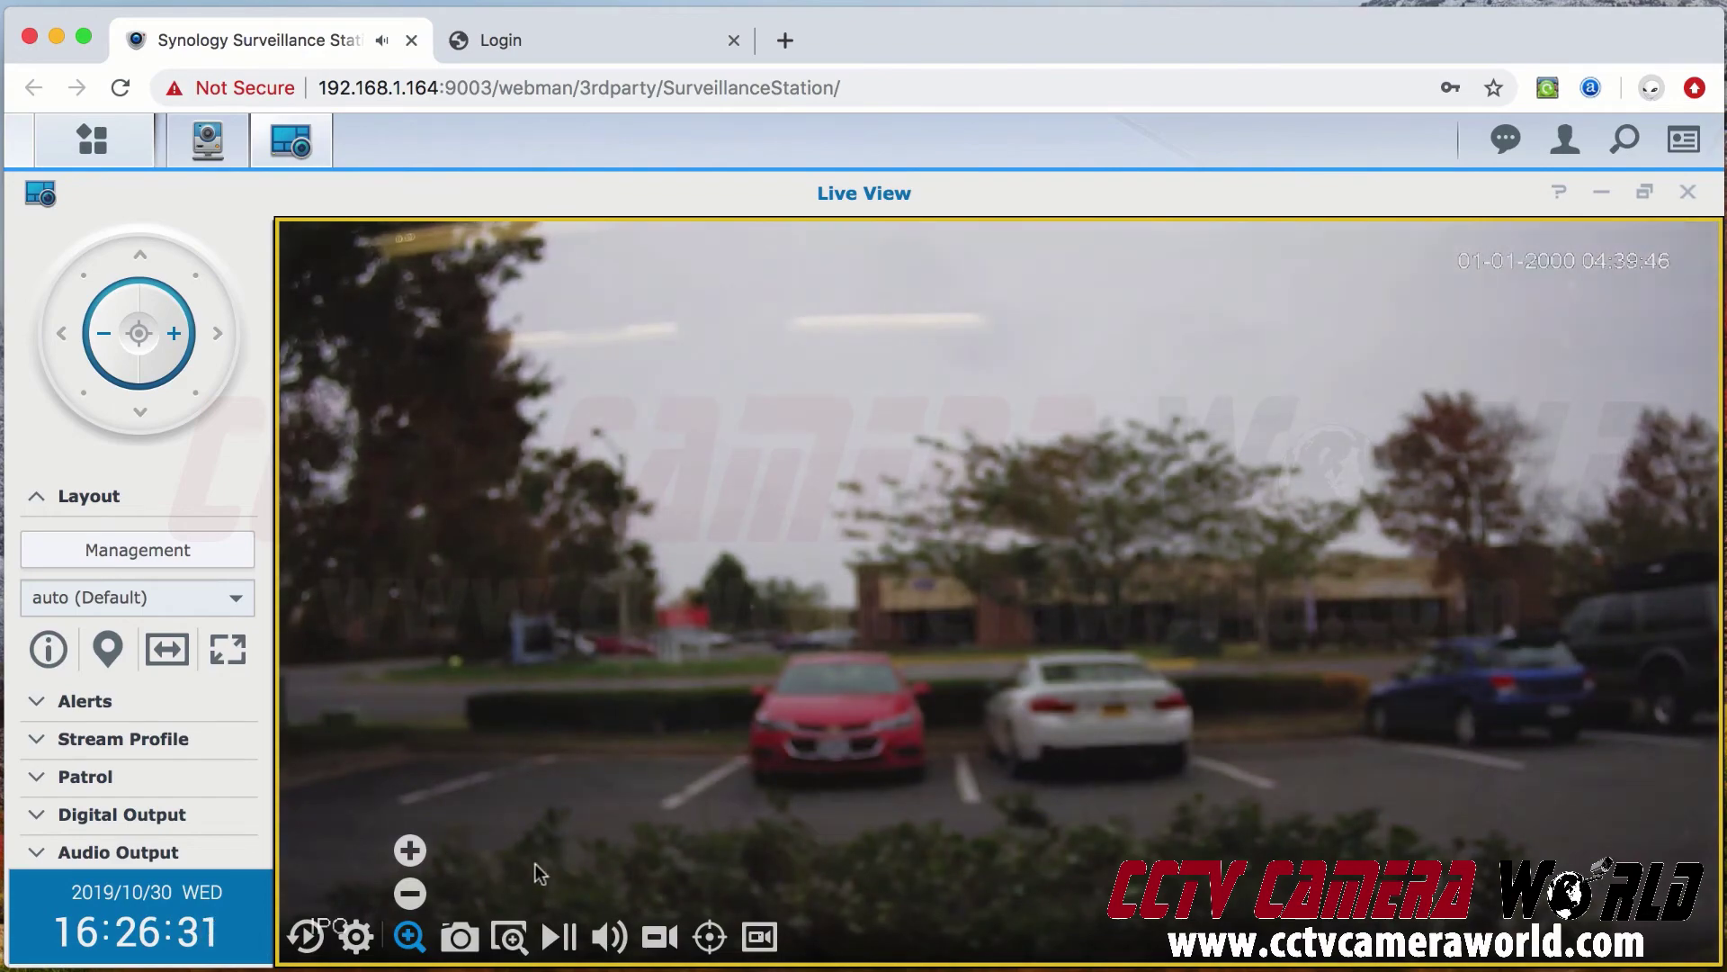
click(410, 851)
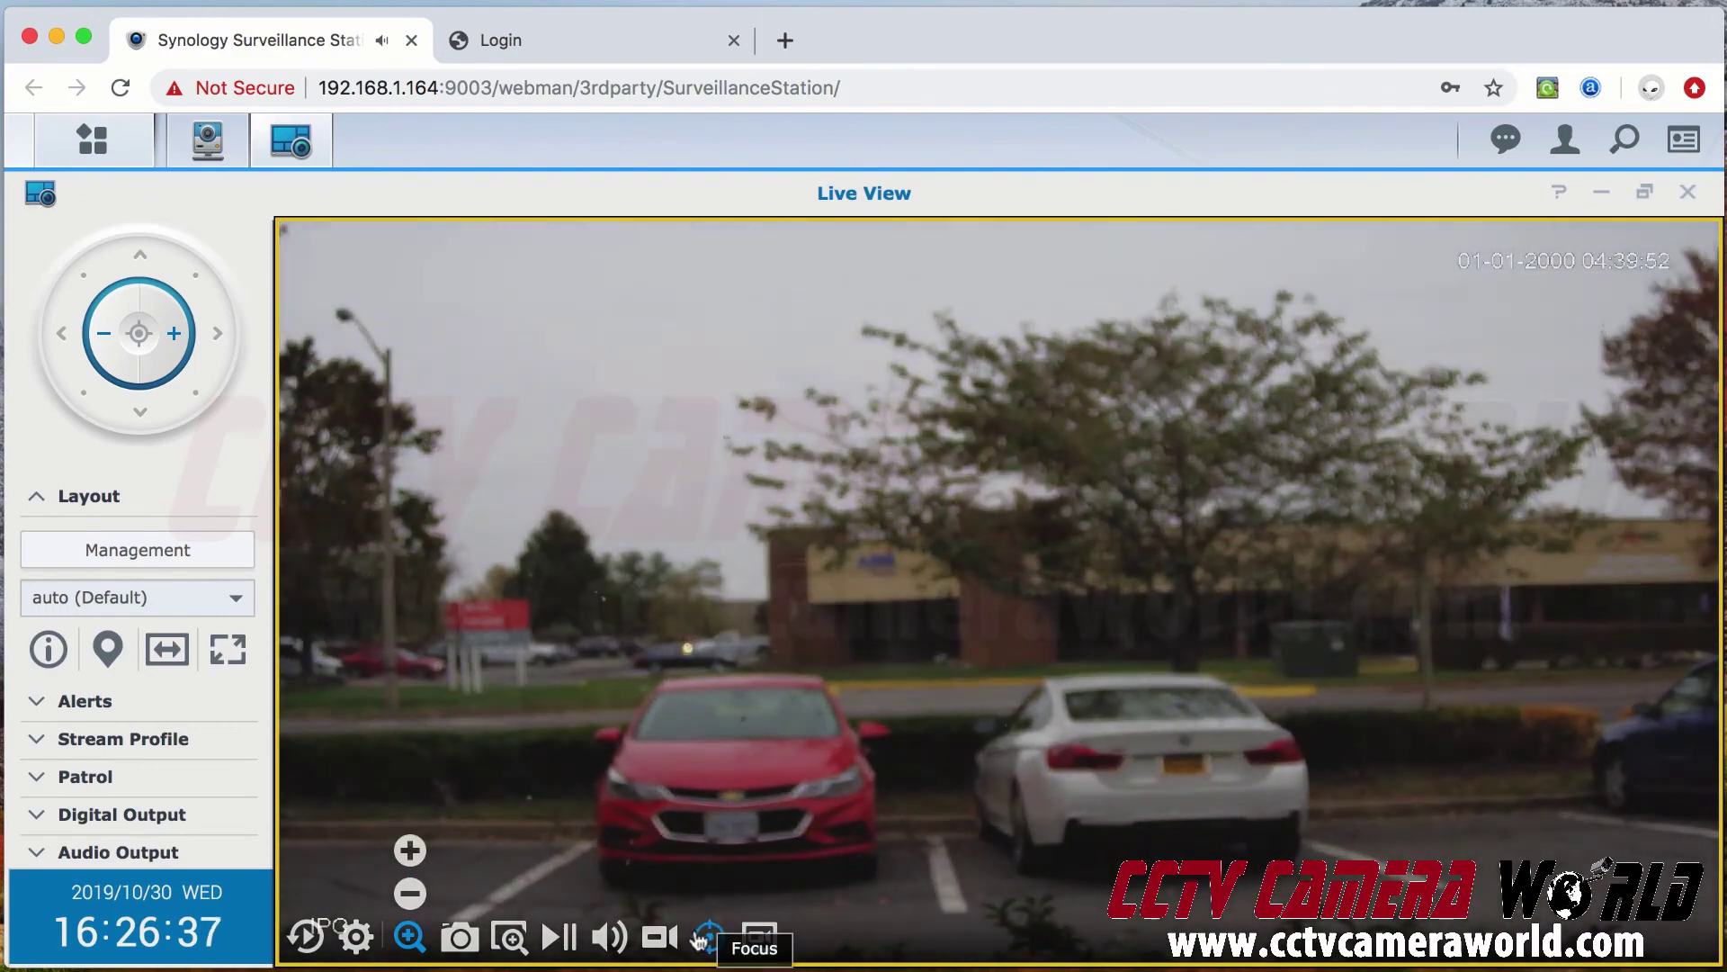
Refocus the camera and digitally magnify the red car's front and Chevrolet logo.
click(510, 936)
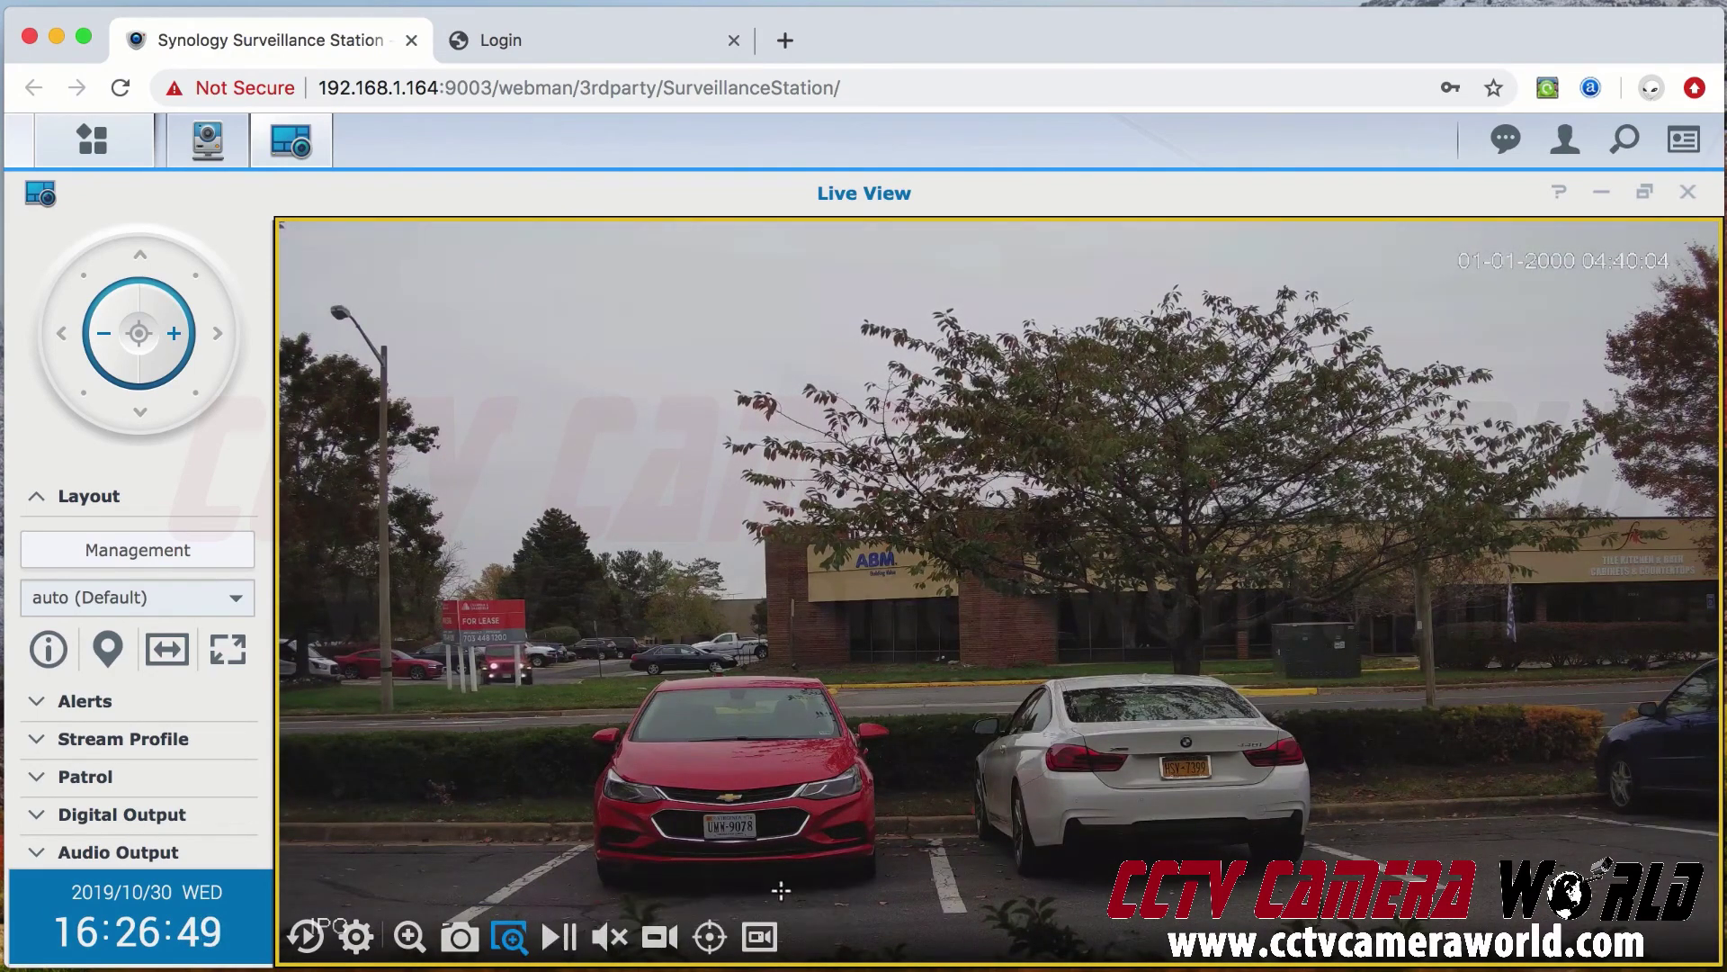
mouse_move(601, 711)
mouse_down()
mouse_move(829, 846)
mouse_move(1091, 960)
mouse_move(914, 879)
mouse_up()
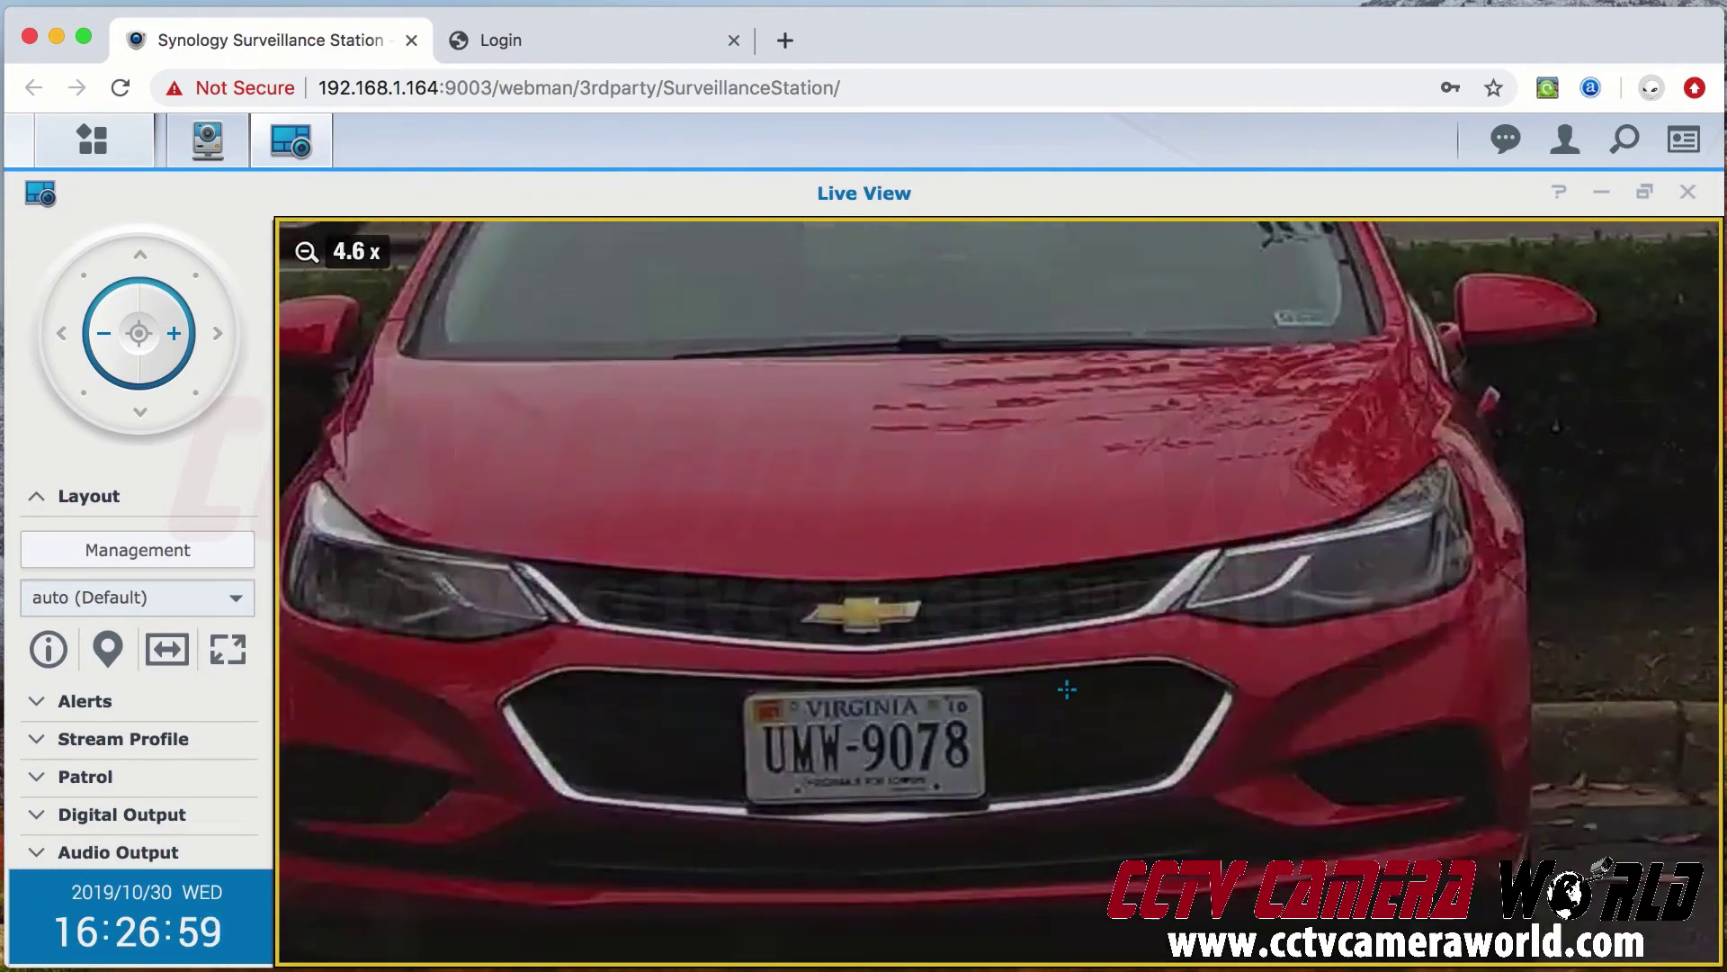
drag(1060, 690, 706, 683)
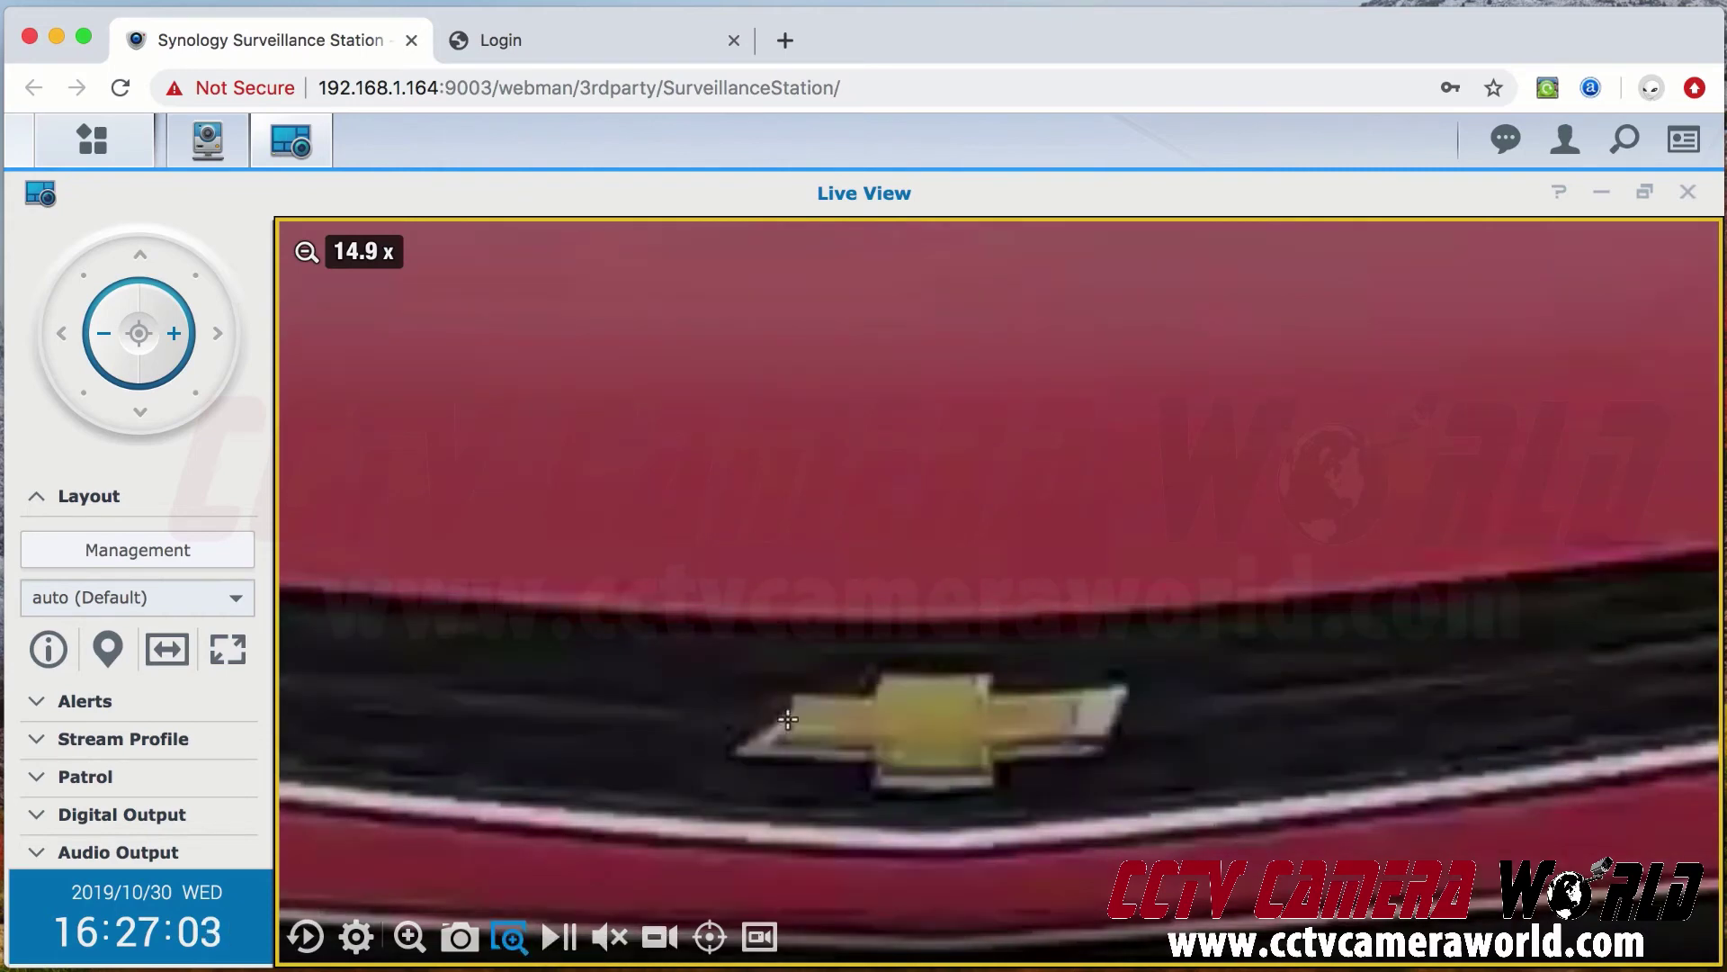
click(511, 943)
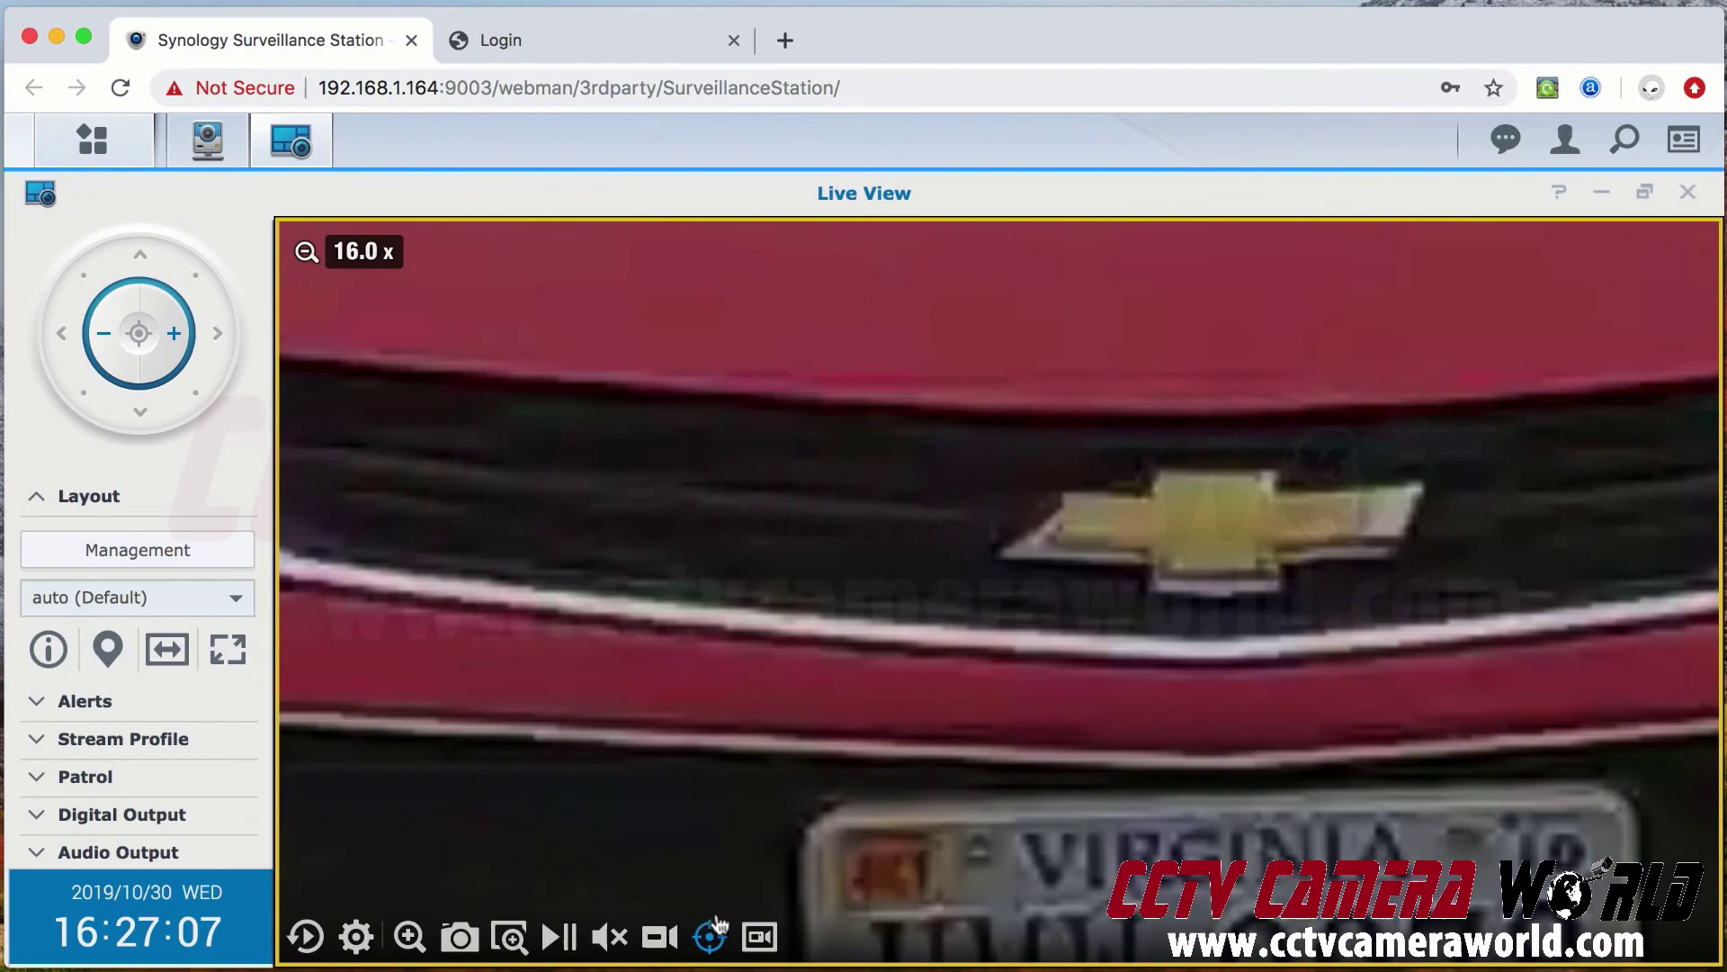
Reset the digital zoom and zoom the lens out to a wide parking-lot shot.
click(307, 251)
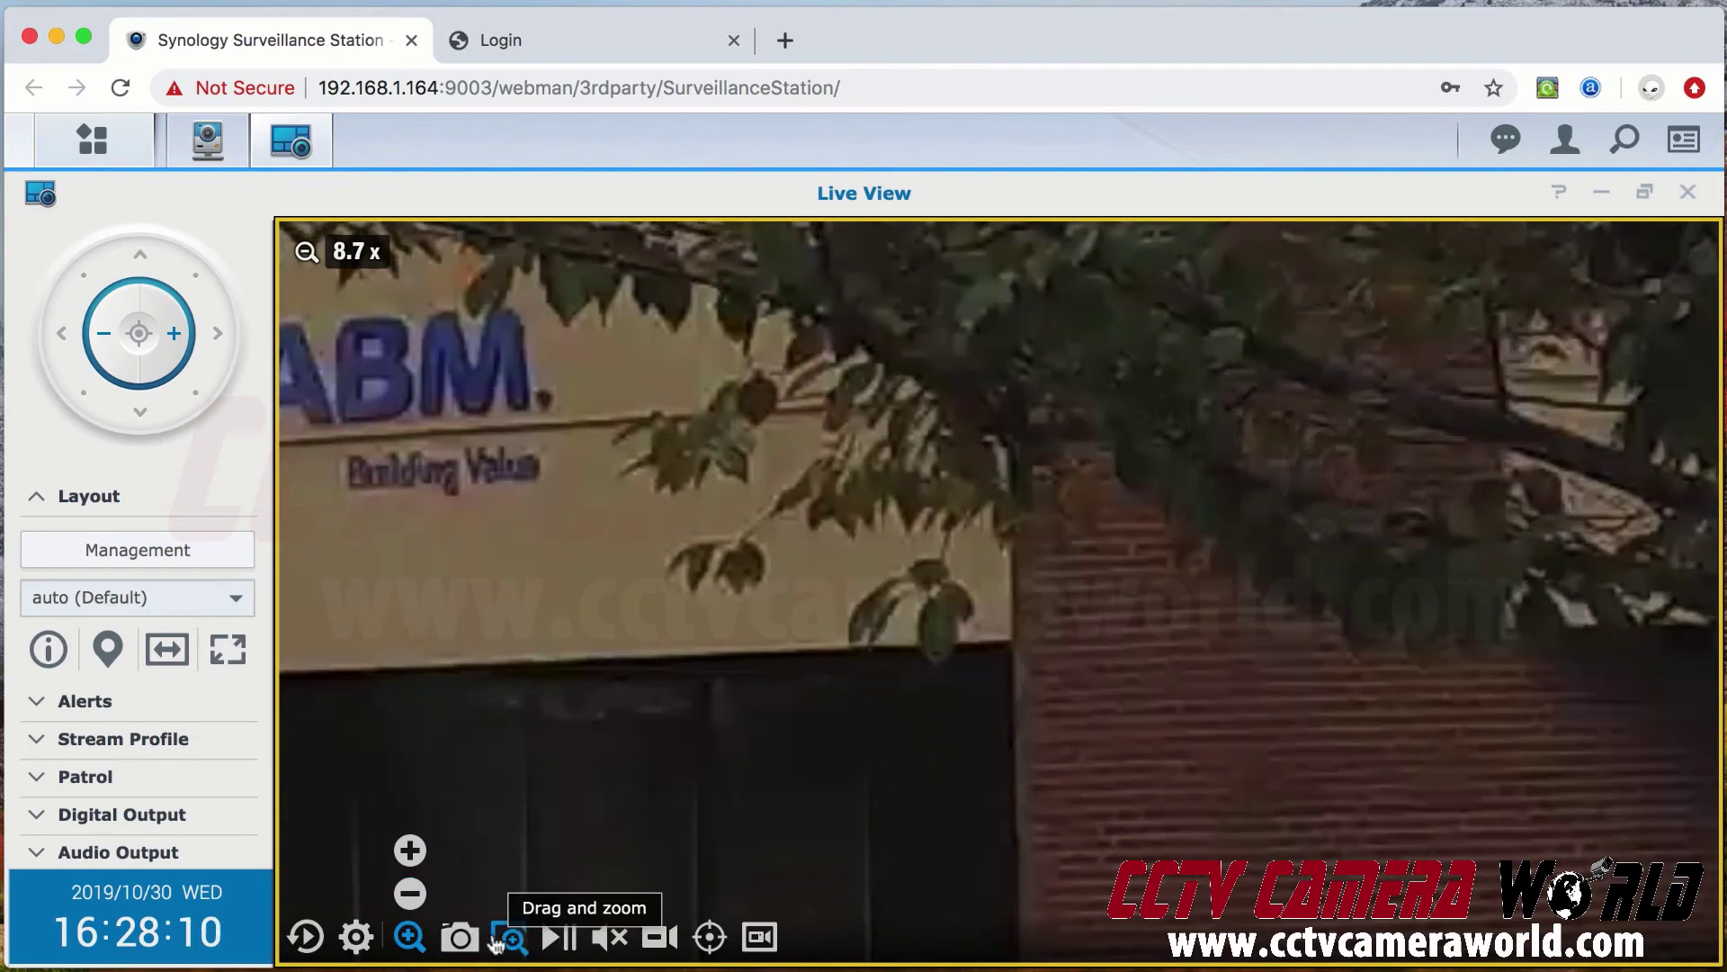
click(410, 895)
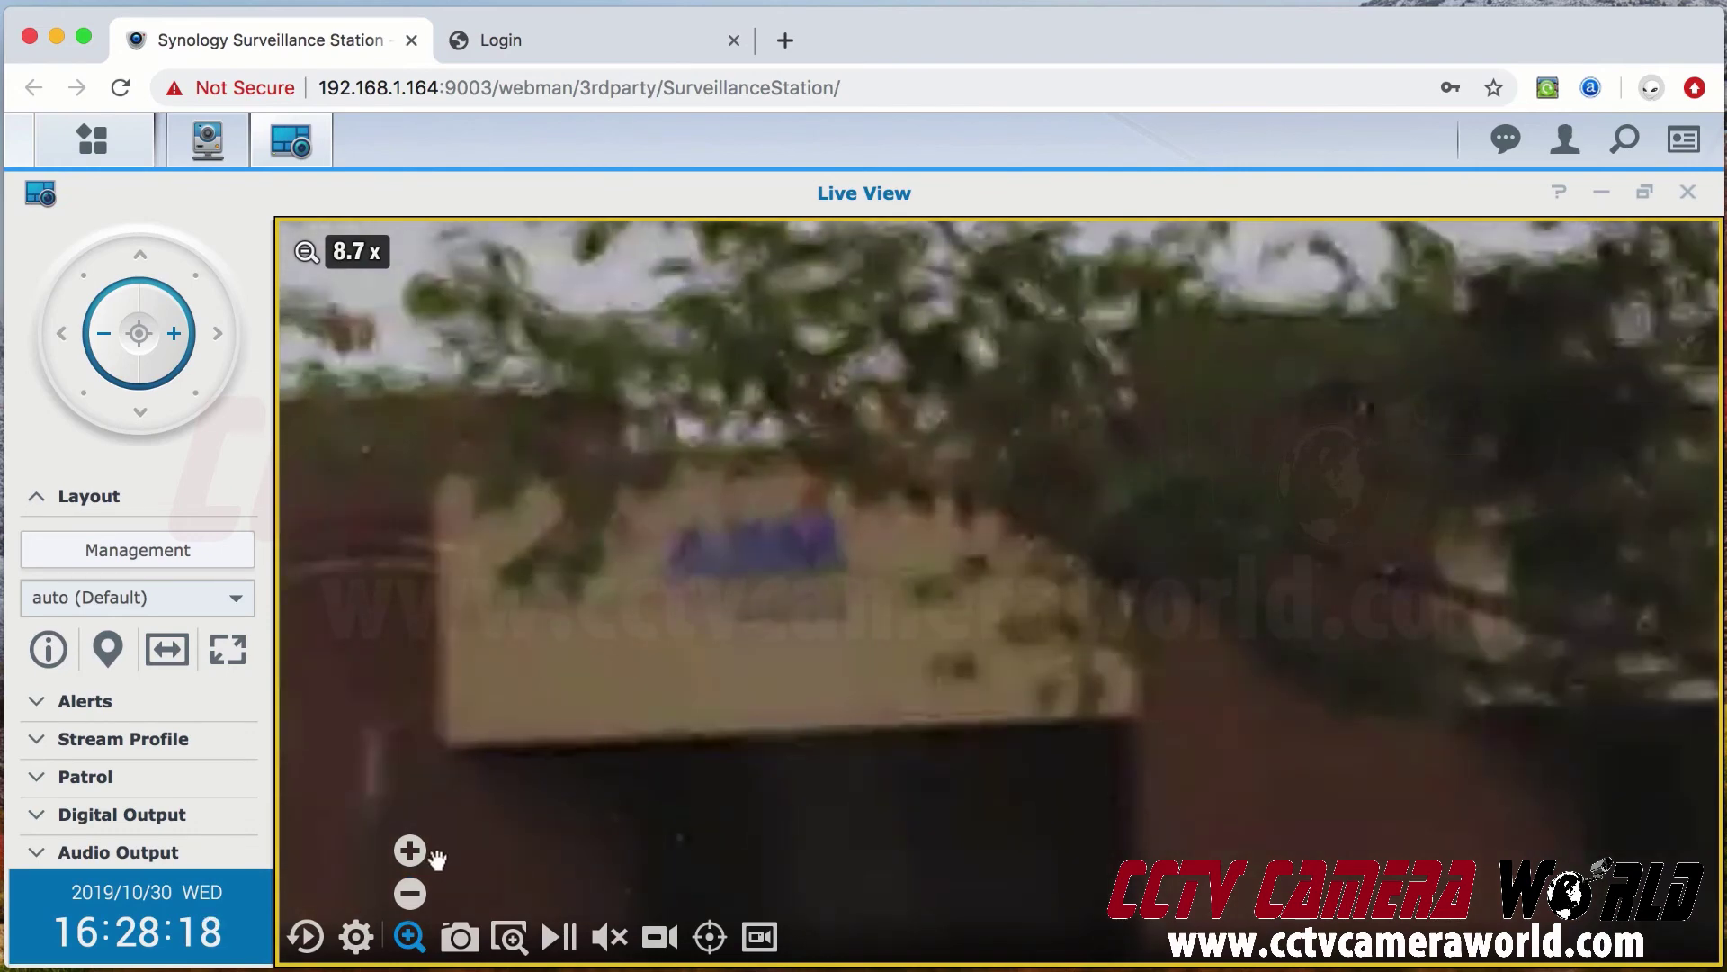
click(306, 251)
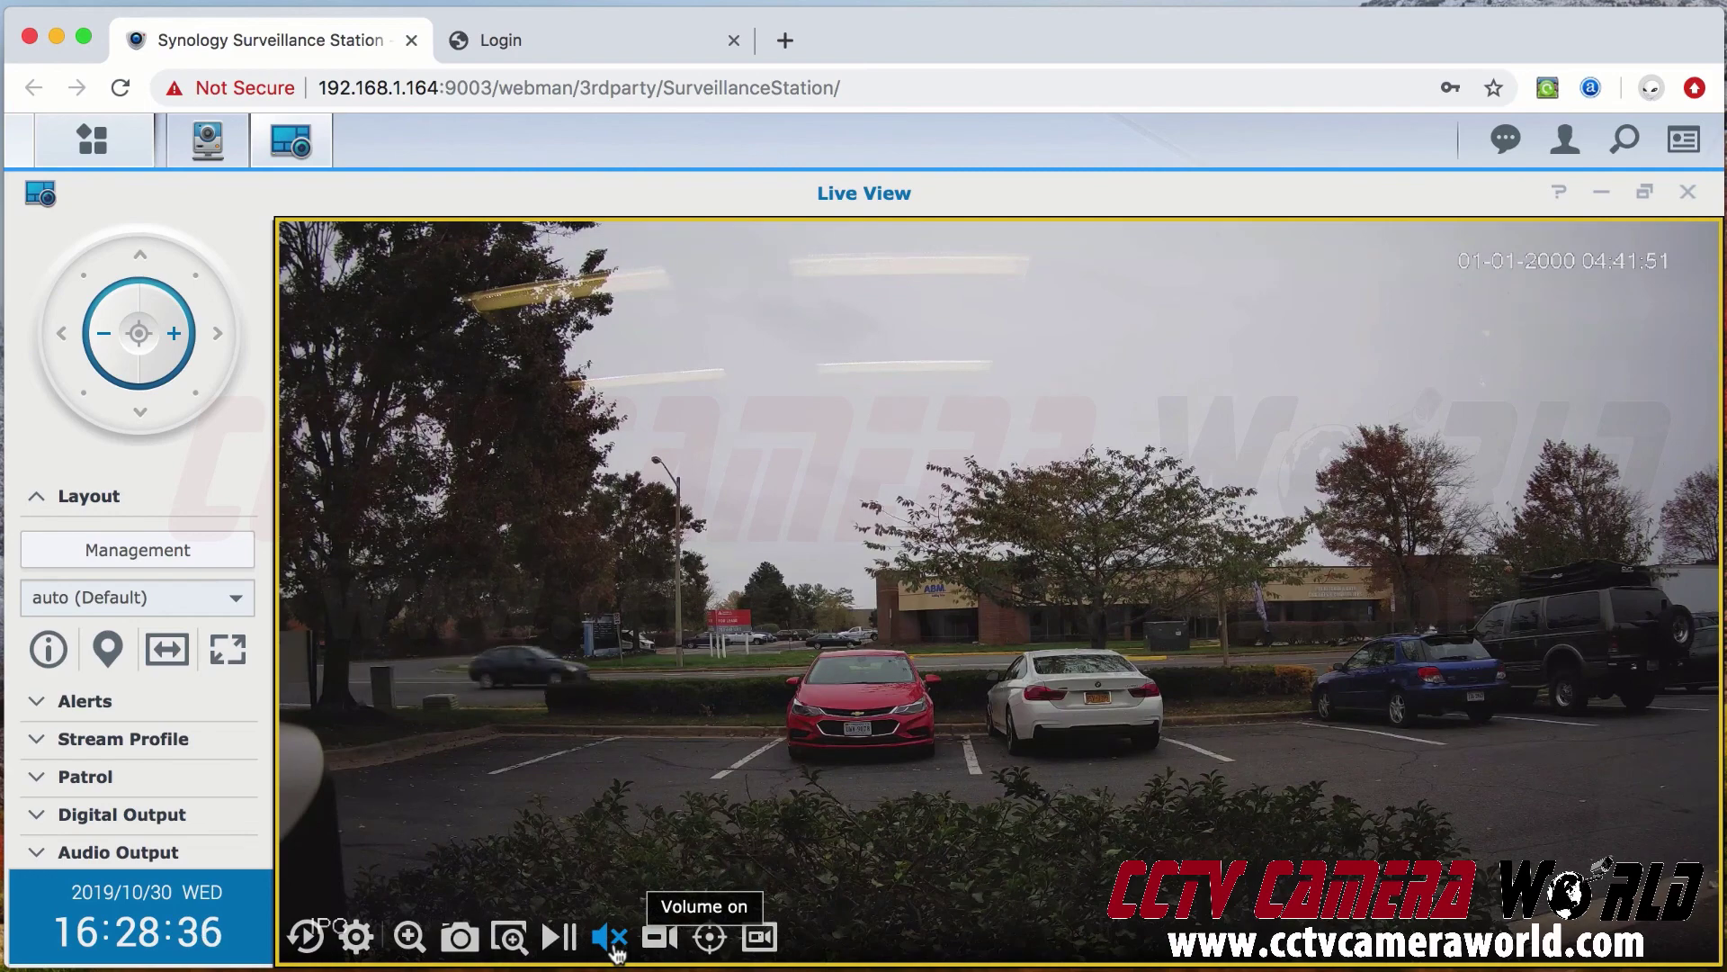
click(611, 939)
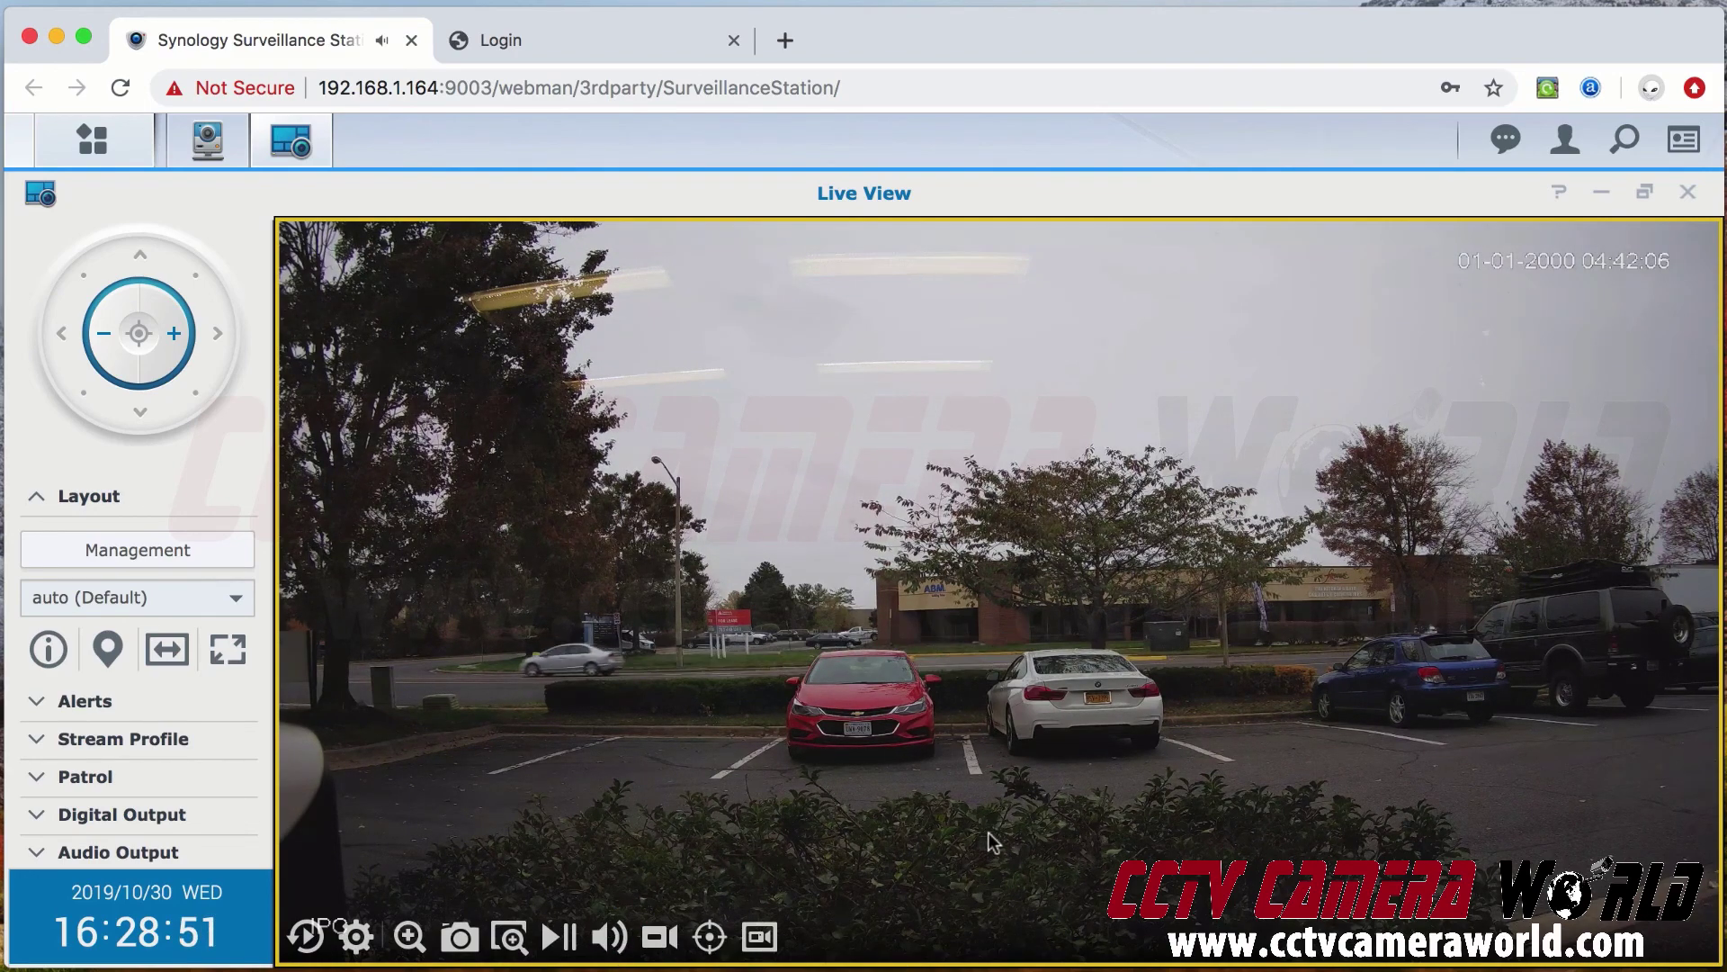
mouse_move(612, 939)
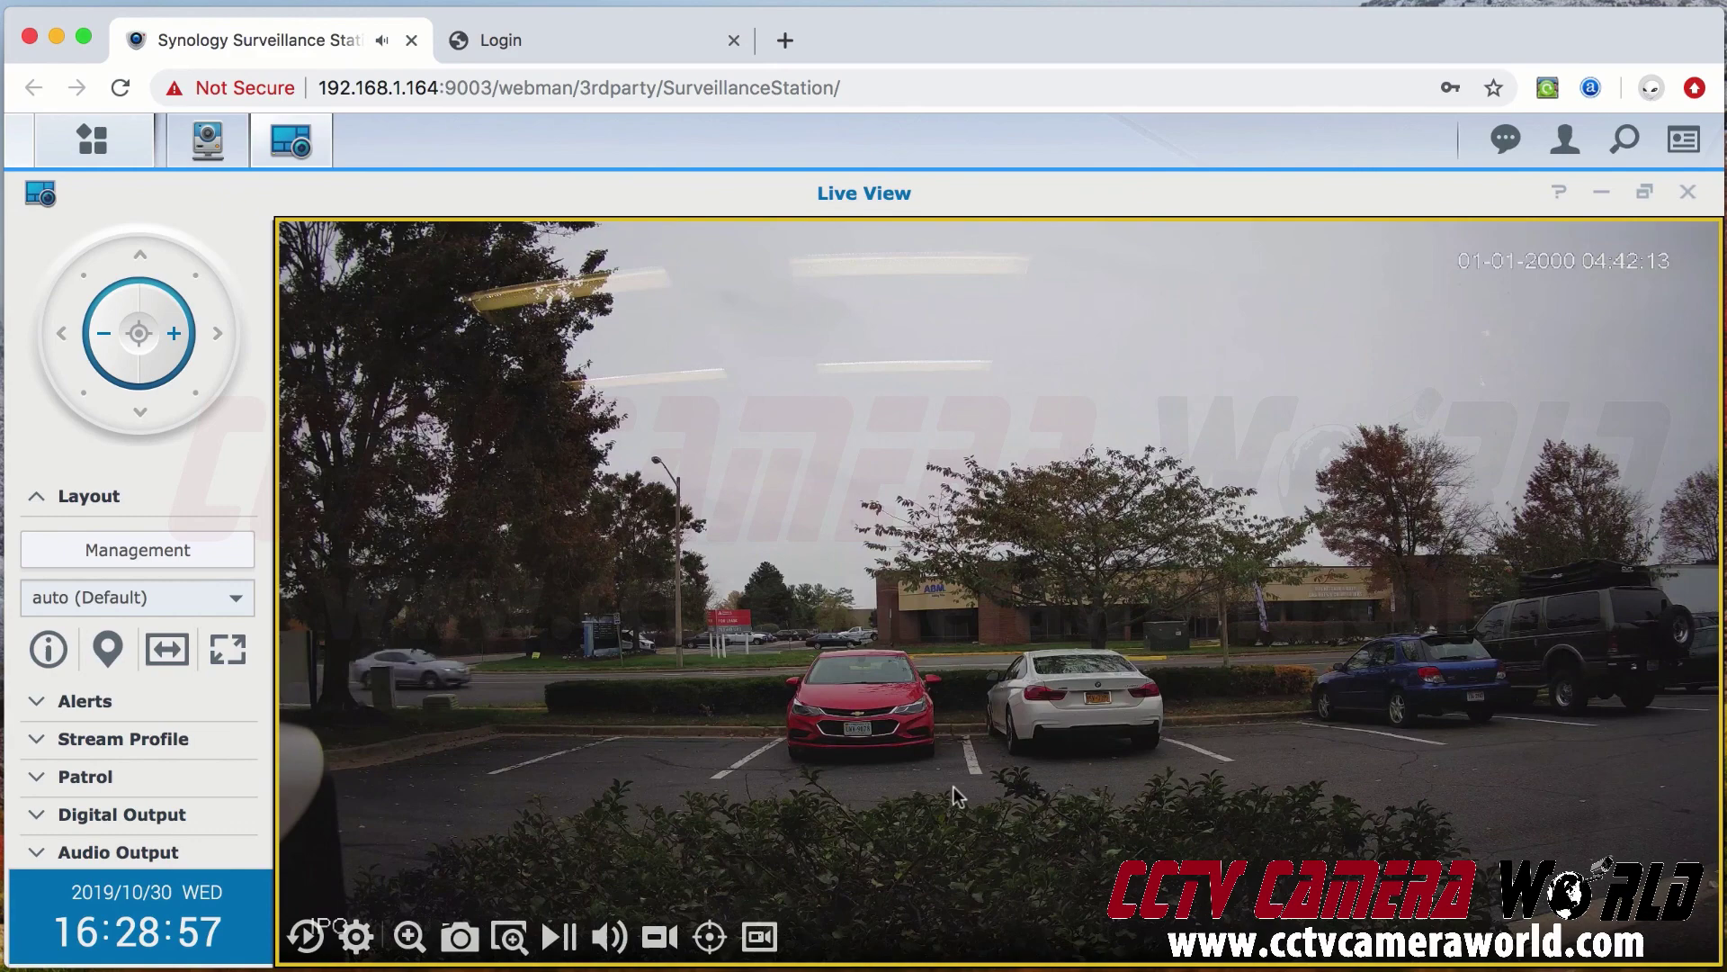
click(616, 946)
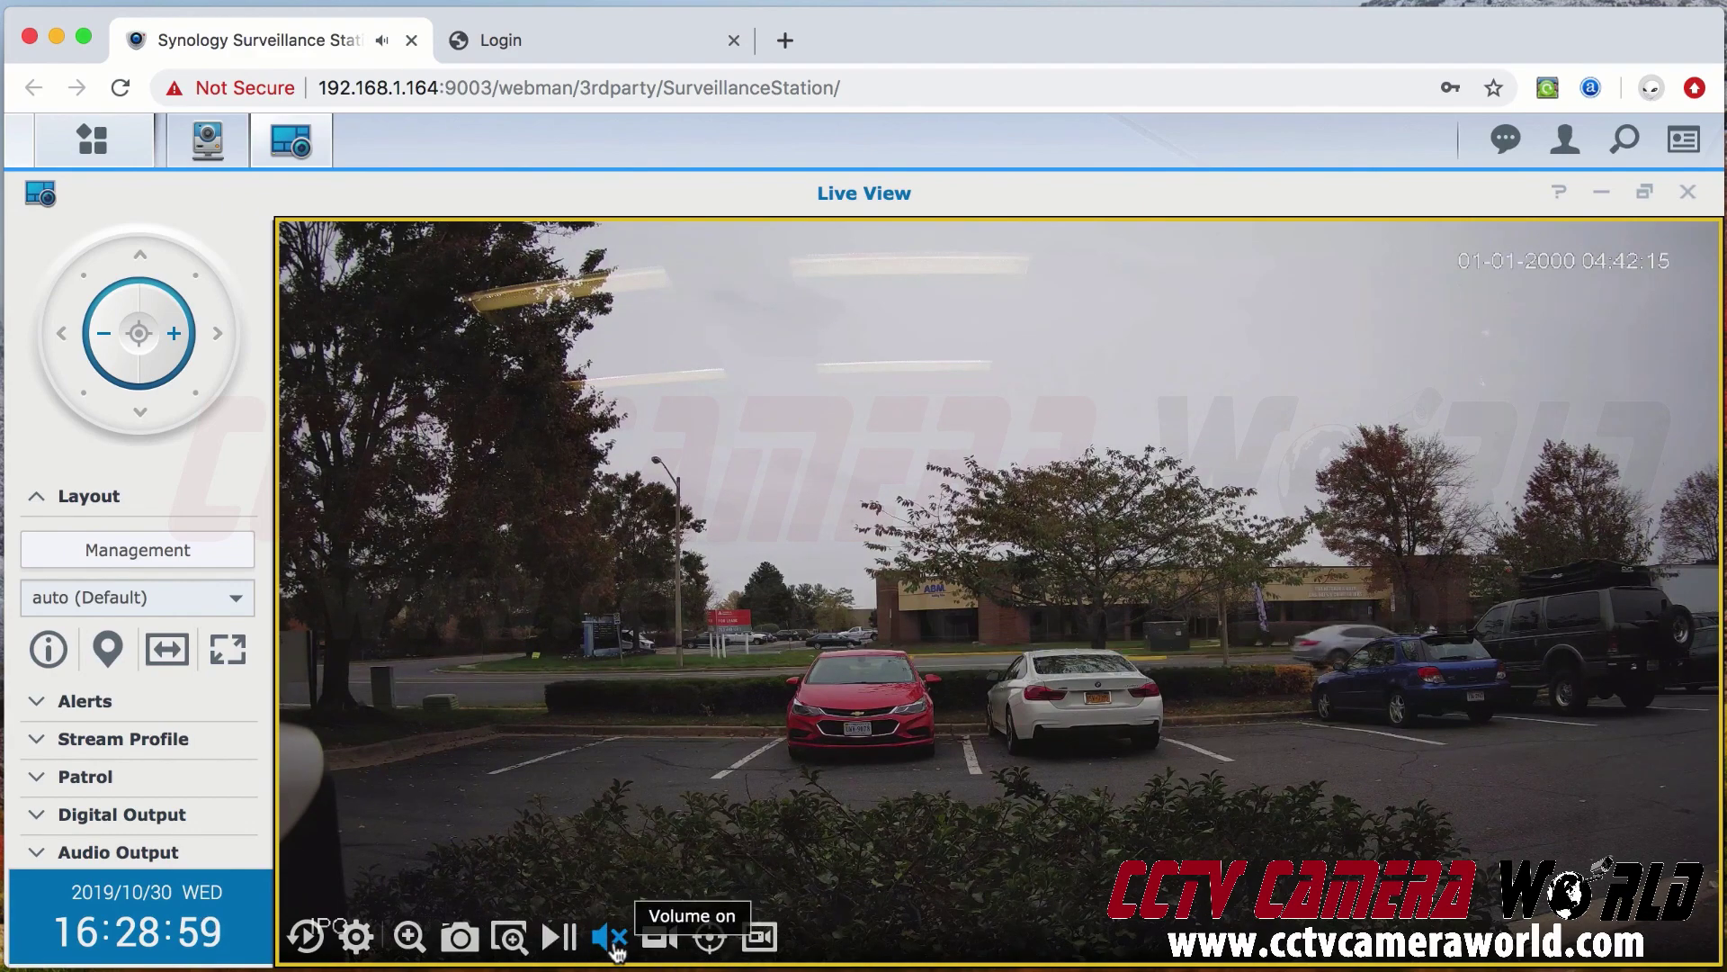